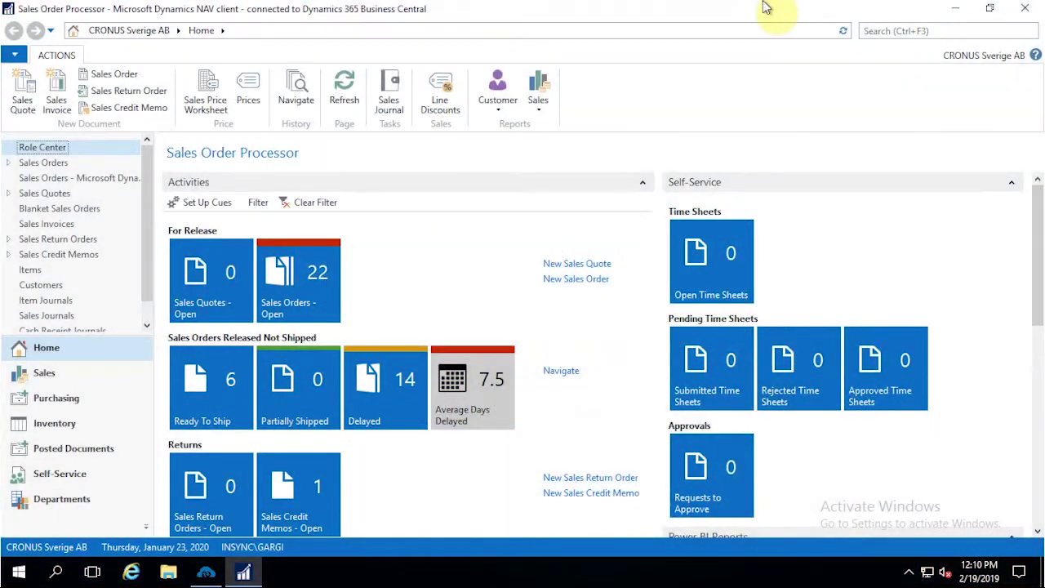
# Open the APPSeCONNECT Sync Panel and re-expand the Business Central to Shopify transaction list.
pyautogui.moveTo(743, 4)
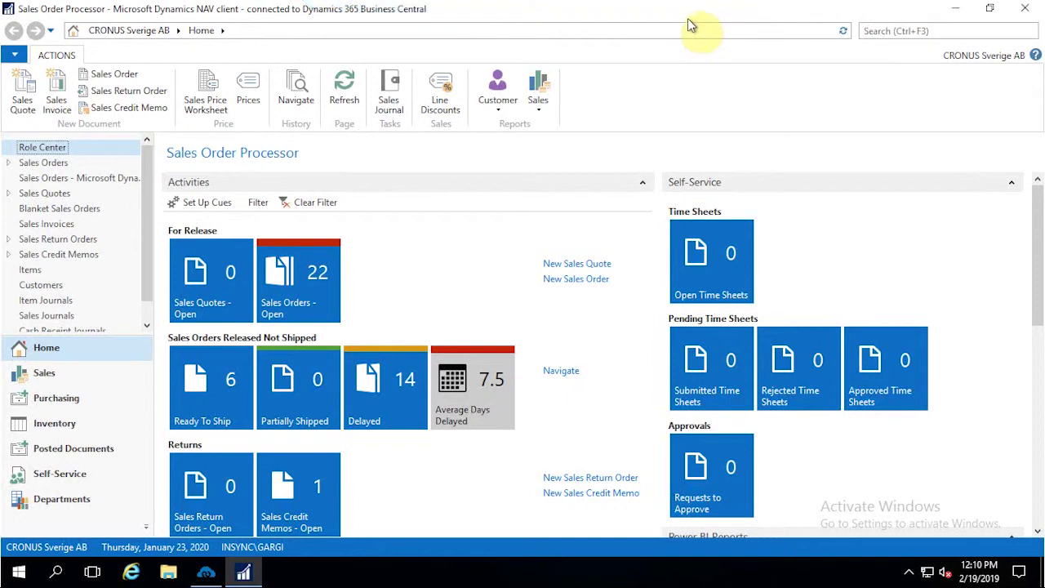
pyautogui.moveTo(683, 3)
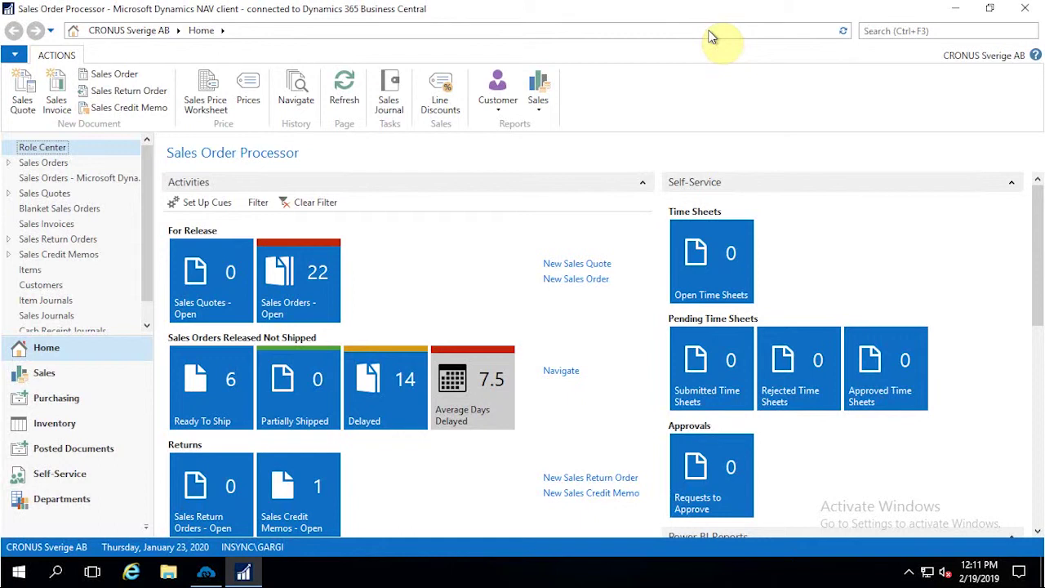
pyautogui.click(206, 572)
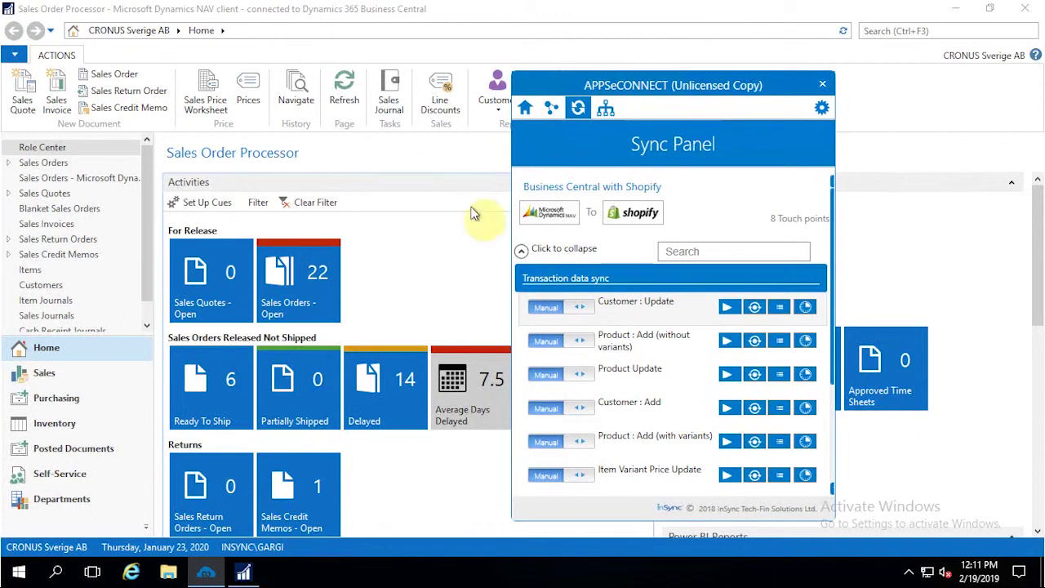
pyautogui.click(521, 253)
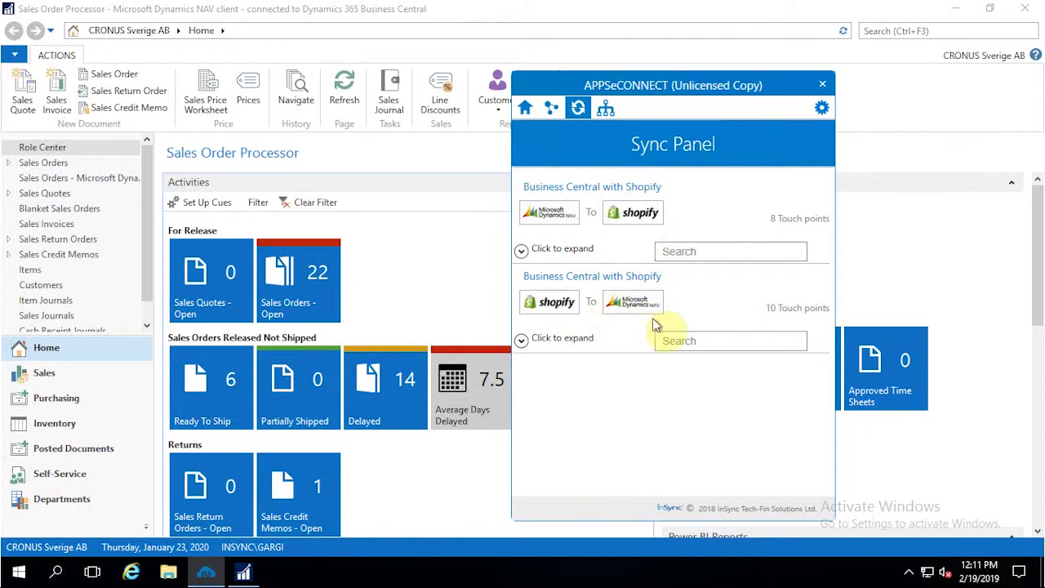
pyautogui.click(521, 250)
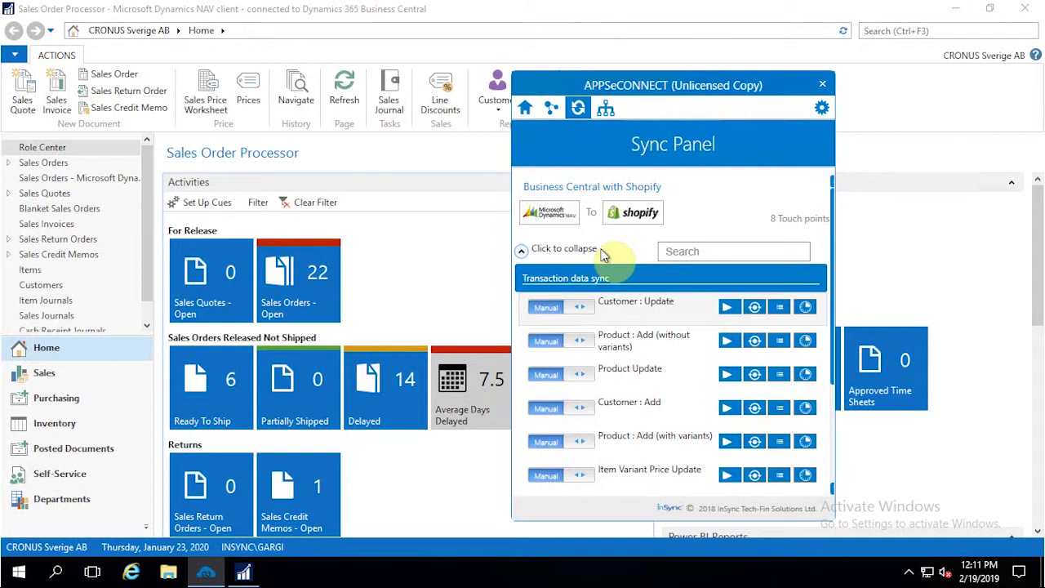
pyautogui.click(544, 314)
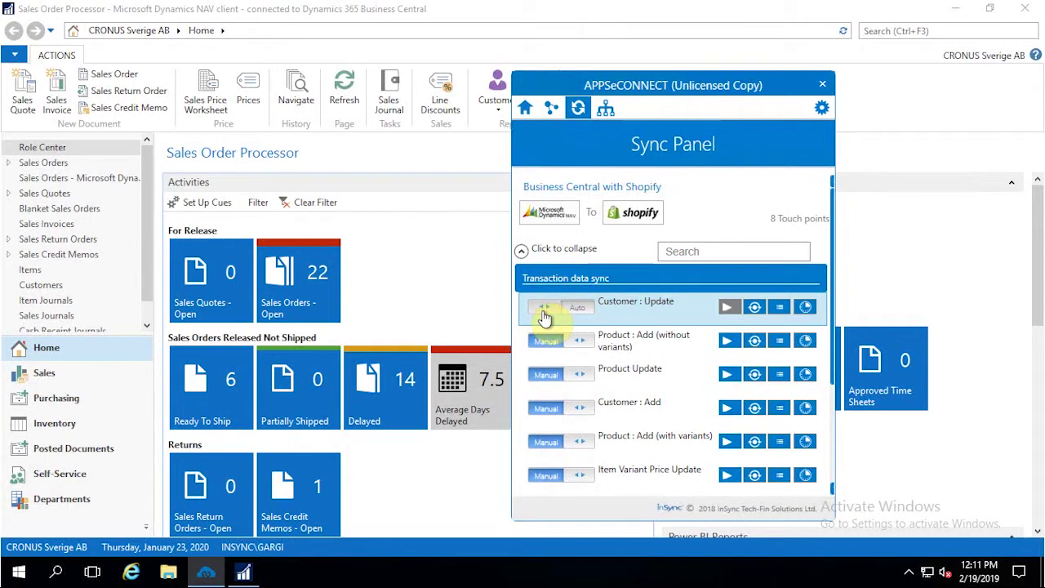
pyautogui.click(545, 317)
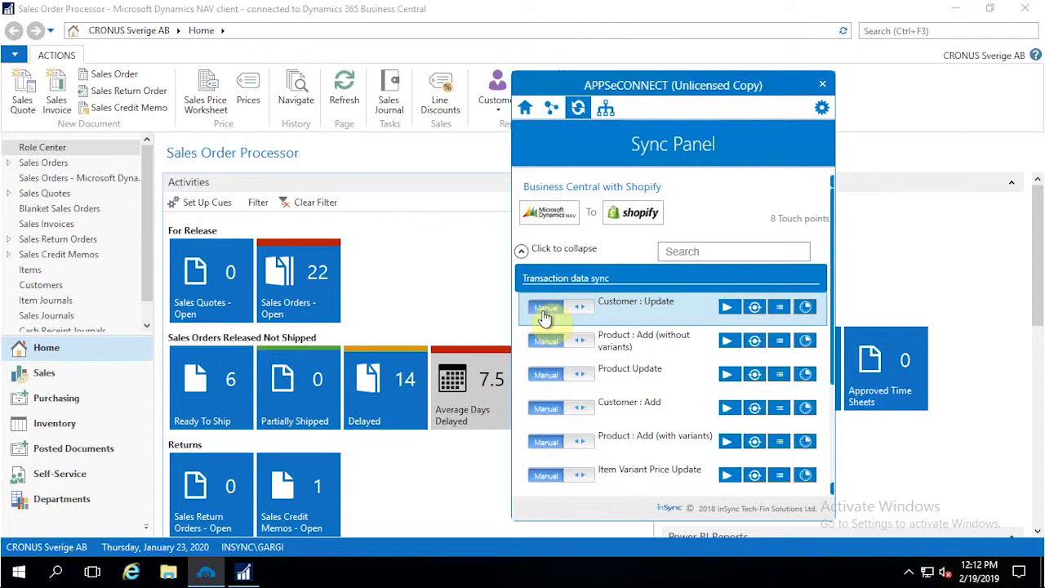
pyautogui.moveTo(618, 10)
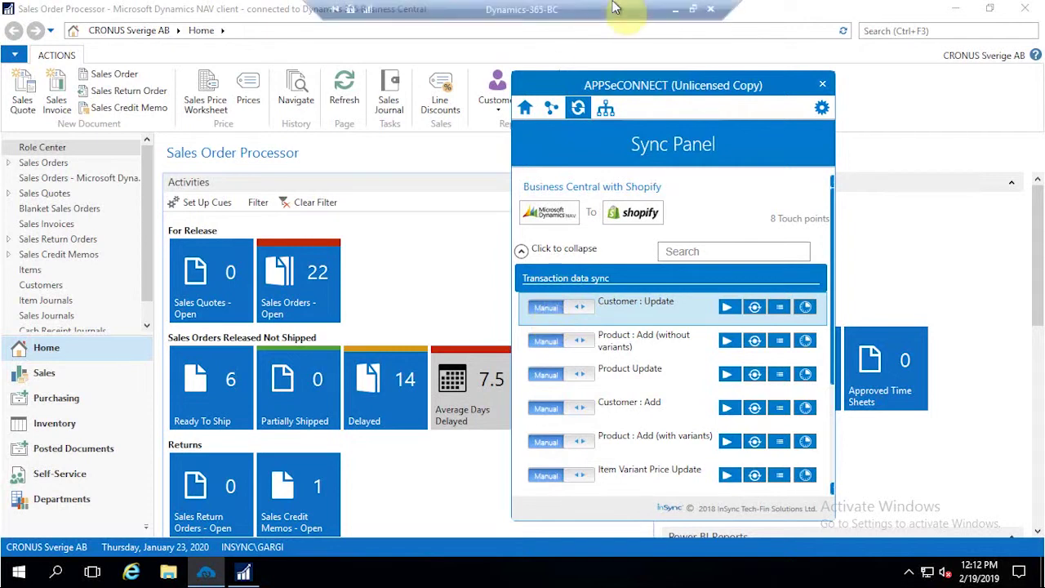
# Switch to the Kooptook storefront in Chrome and go from Log in to Create Account.
pyautogui.click(680, 14)
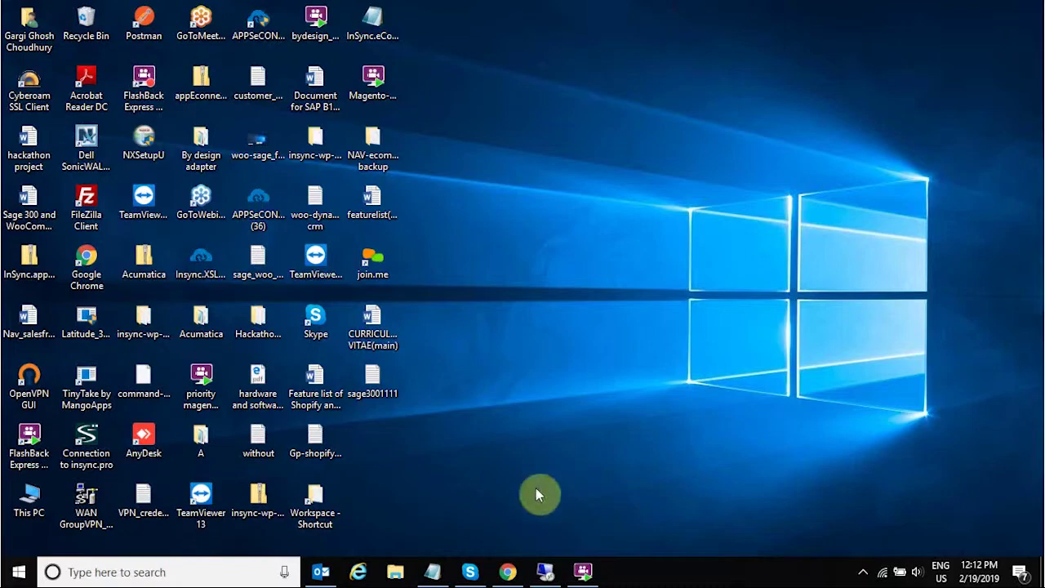
pyautogui.click(511, 571)
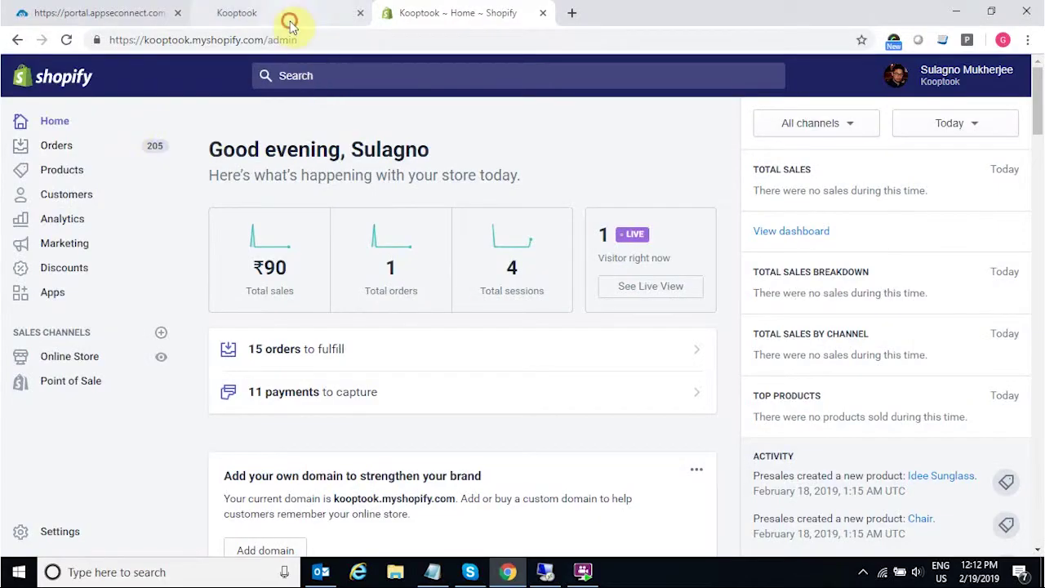
pyautogui.click(291, 18)
pyautogui.scroll(-15, 755, 332)
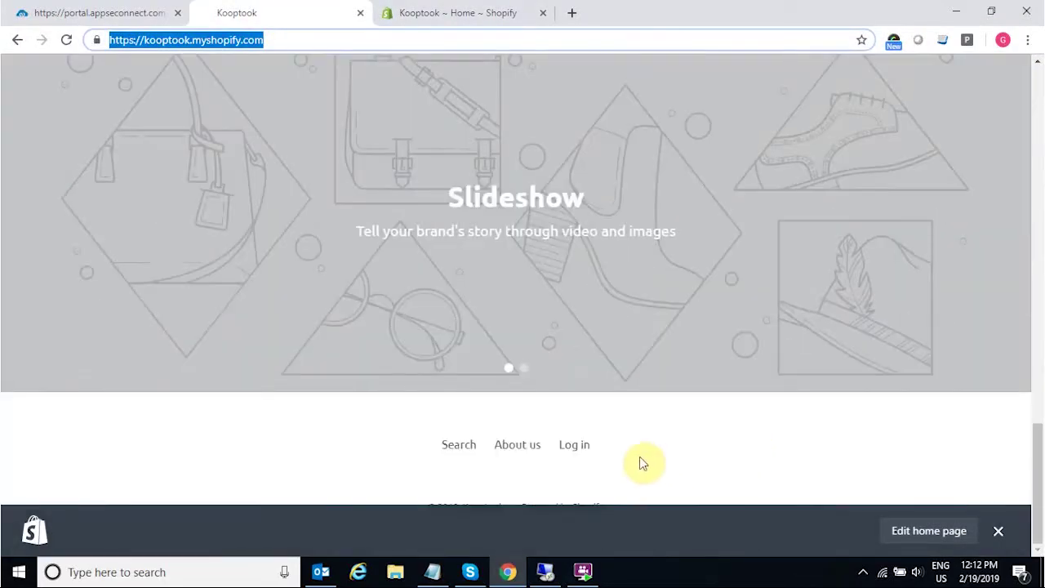
pyautogui.click(573, 447)
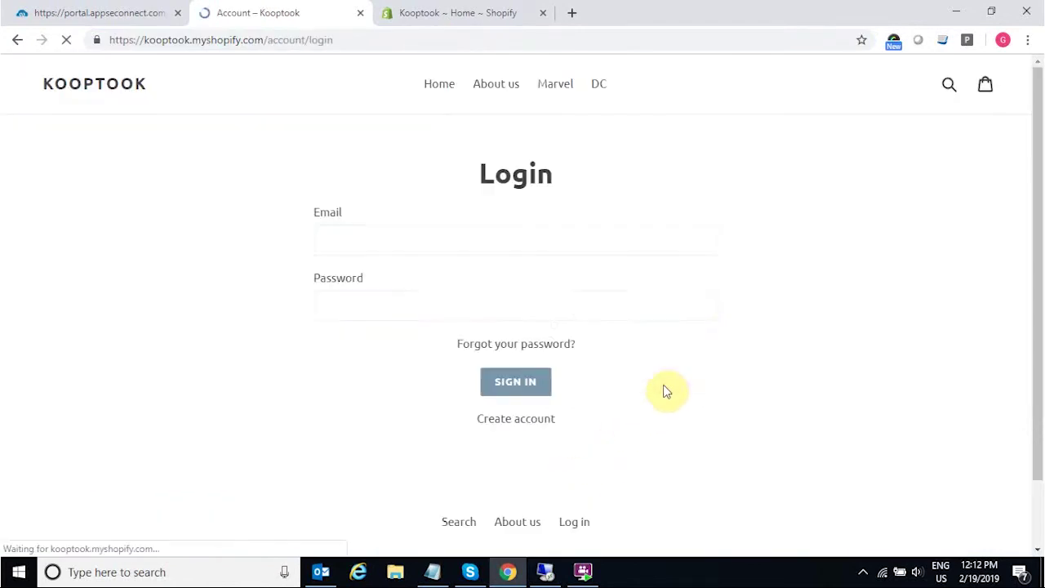
pyautogui.click(537, 421)
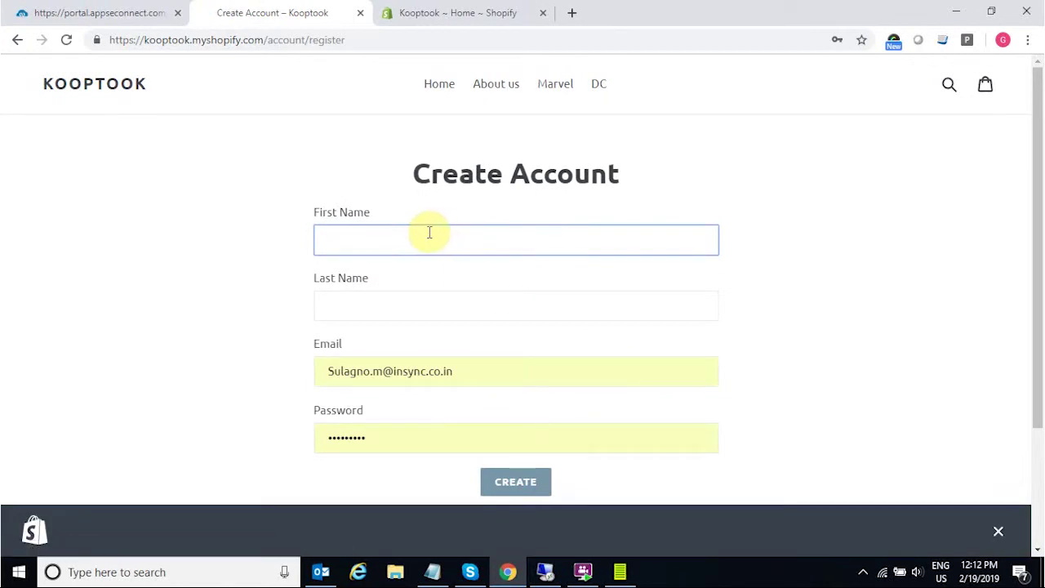
# Enter the new customer's first and last name.
pyautogui.click(330, 298)
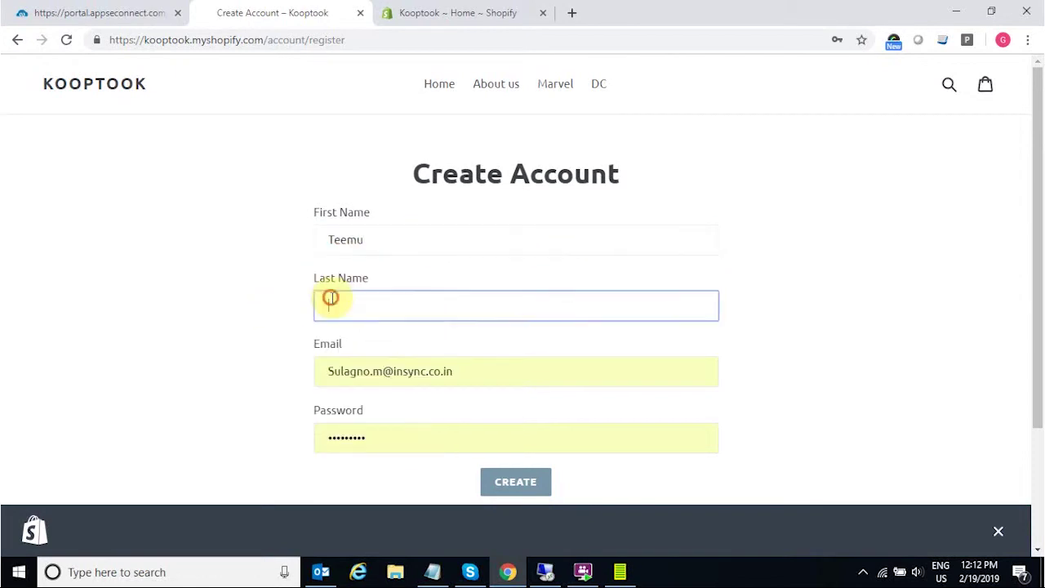
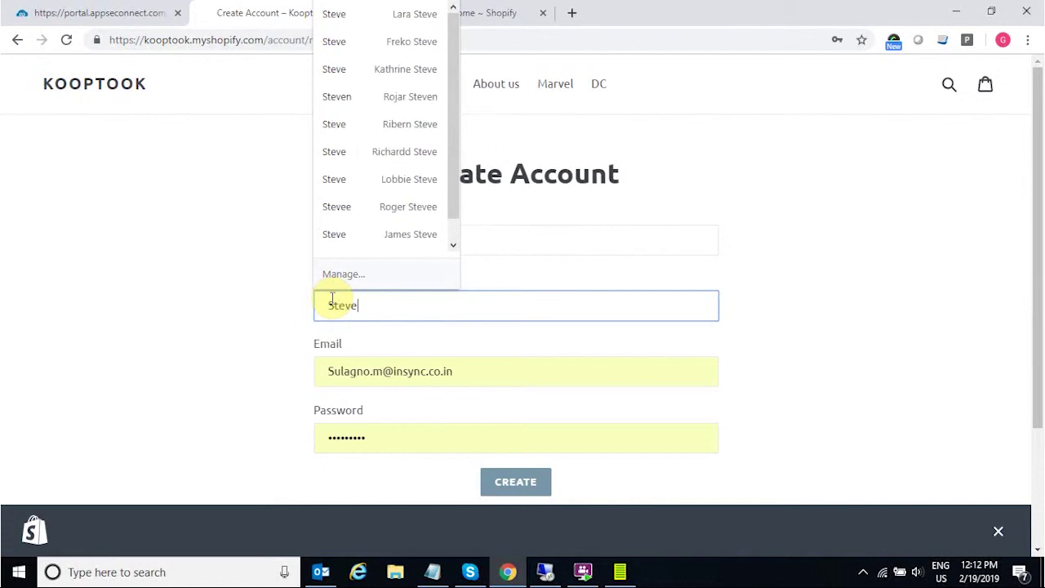
# Replace the autofilled e-mail and password with the customer's new ones and create the account.
pyautogui.click(495, 369)
pyautogui.moveTo(492, 367); pyautogui.dragTo(325, 369)
pyautogui.press('BackSpace')
pyautogui.moveTo(374, 437); pyautogui.dragTo(303, 443)
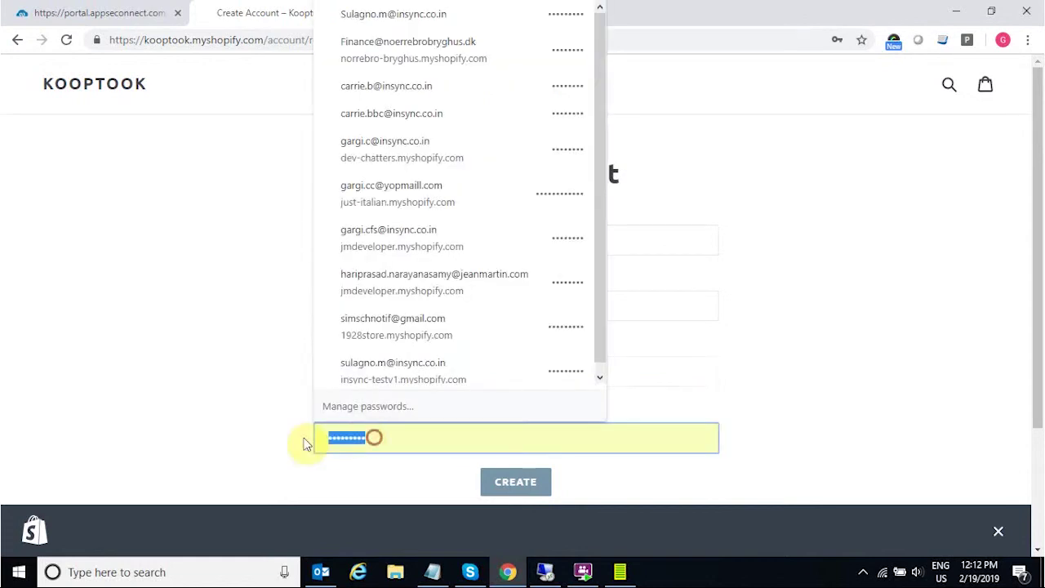
pyautogui.press('BackSpace')
pyautogui.write('••••••••')
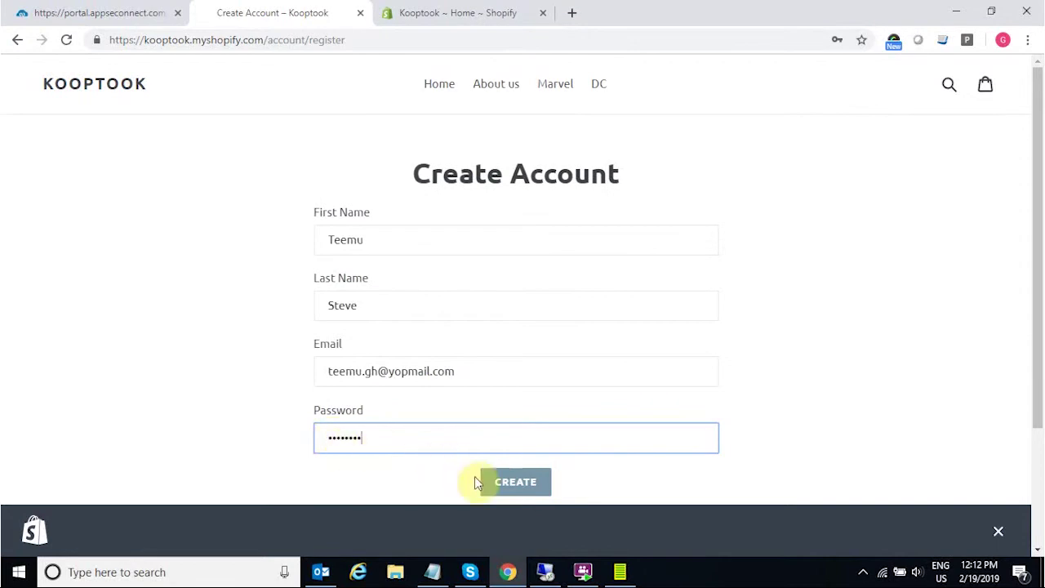
pyautogui.click(501, 482)
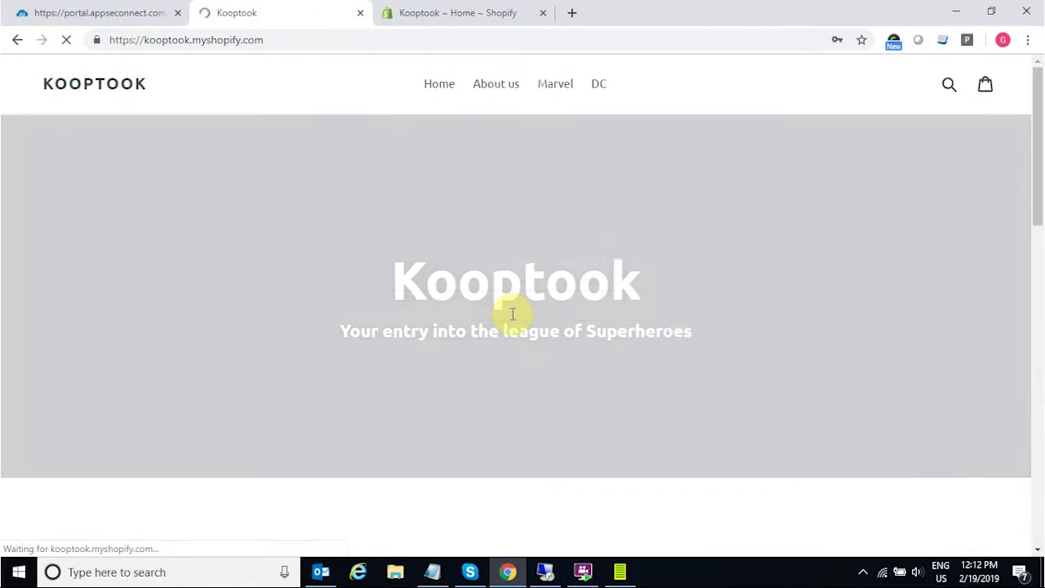
# Go to the account's saved addresses and start adding a new address.
pyautogui.scroll(-6, 700, 434)
pyautogui.scroll(-10, 707, 467)
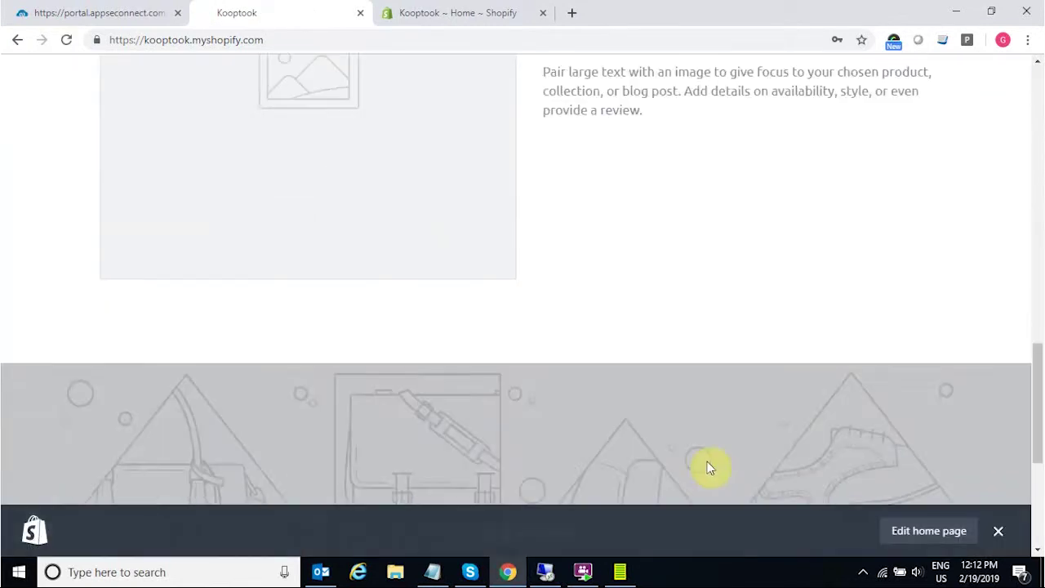
pyautogui.click(577, 449)
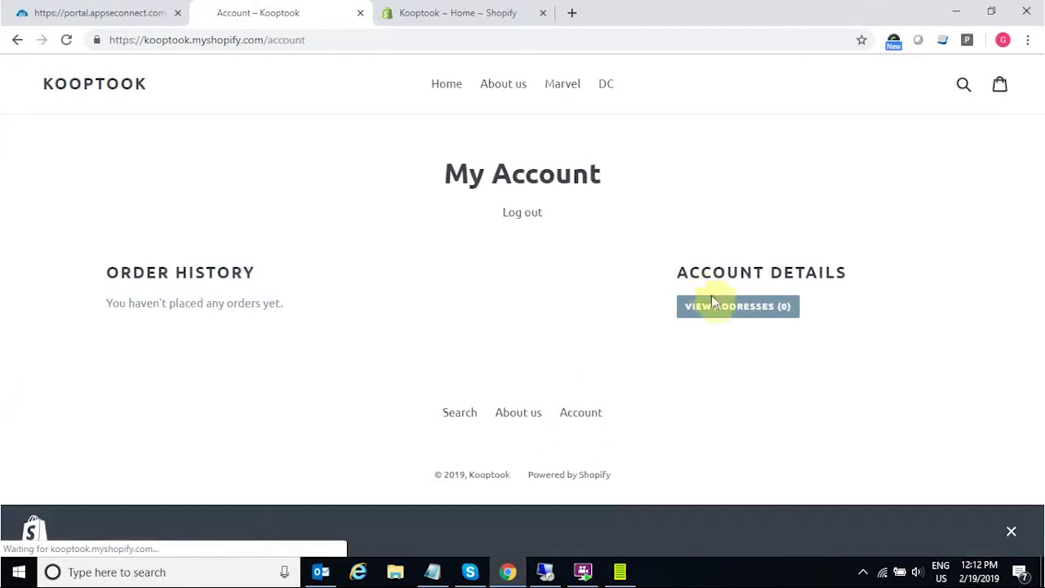
pyautogui.click(714, 304)
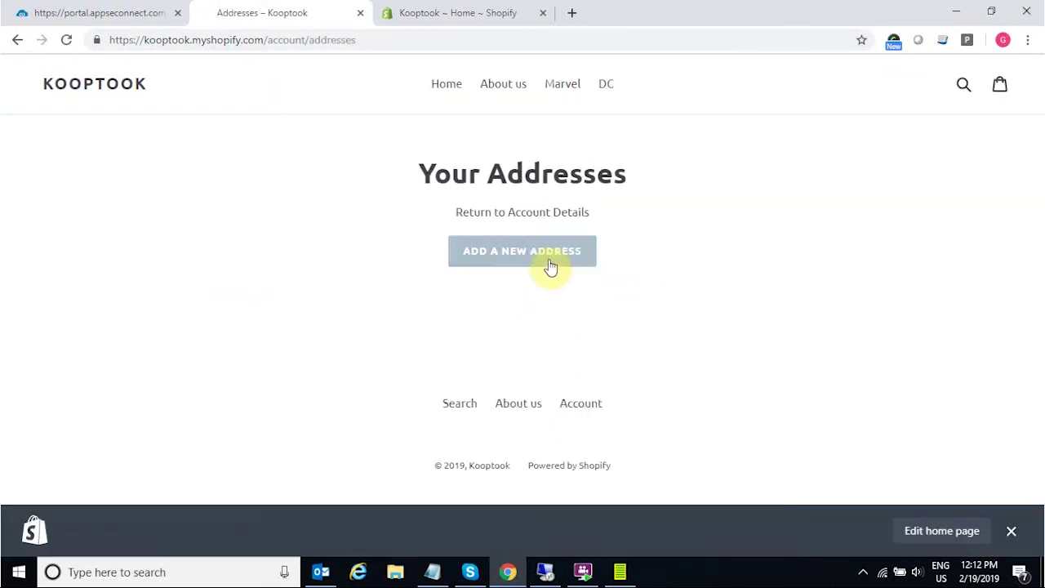
pyautogui.click(551, 267)
# Fill in the customer's name and the saved Mncc company address, and save it as the default.
pyautogui.click(373, 377)
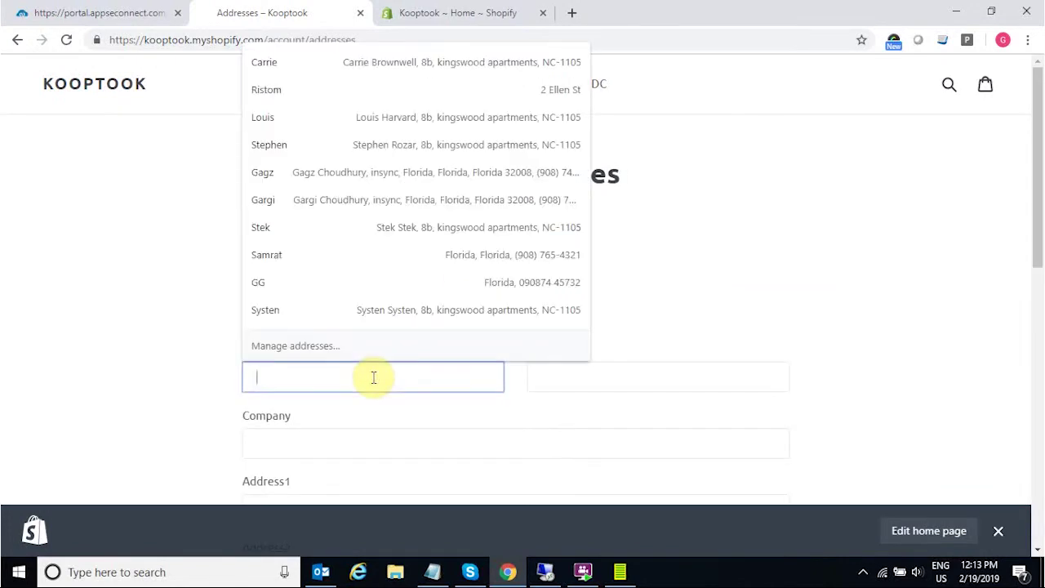
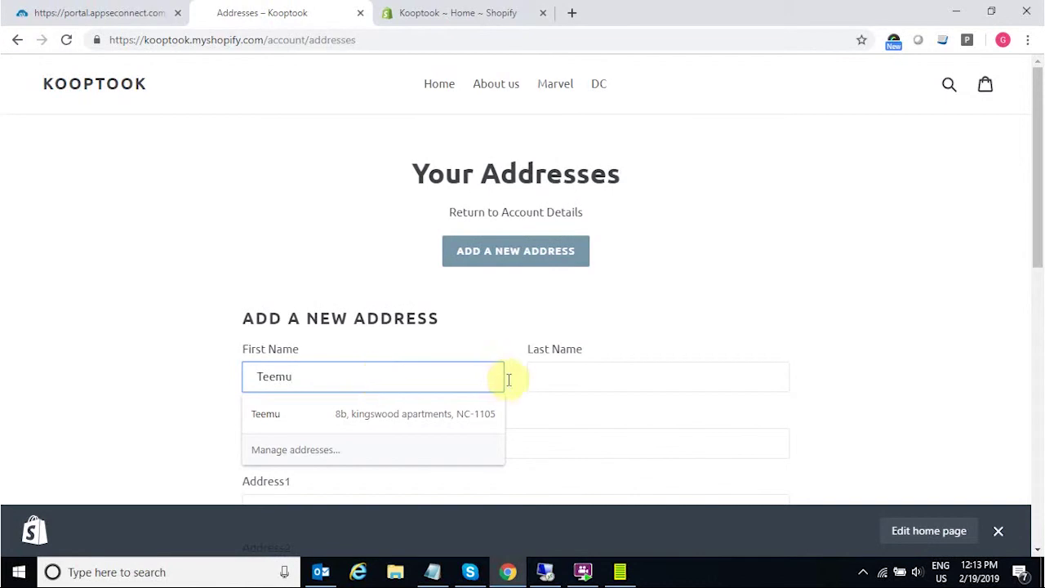
pyautogui.click(562, 375)
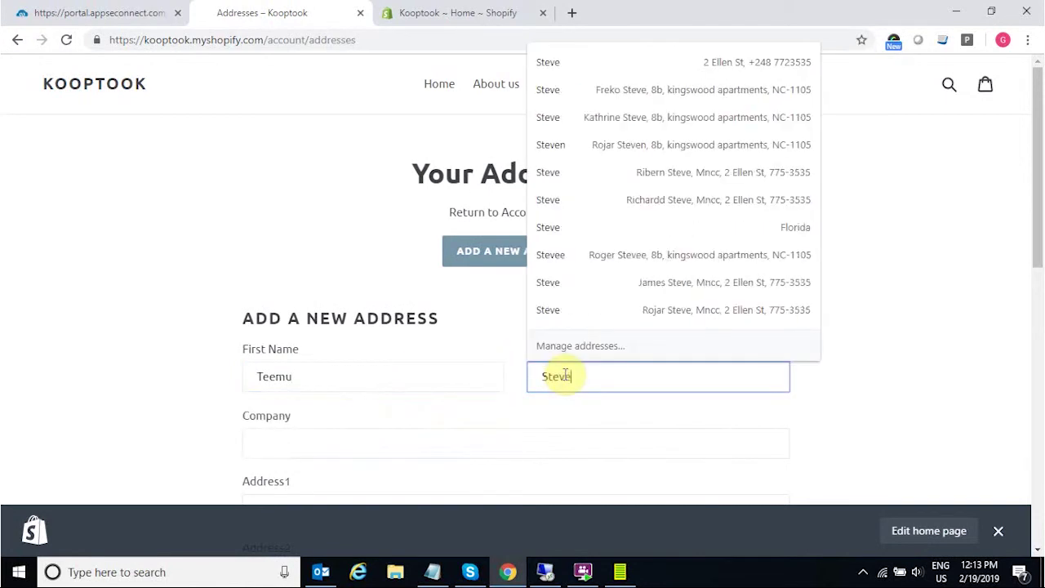
pyautogui.click(357, 444)
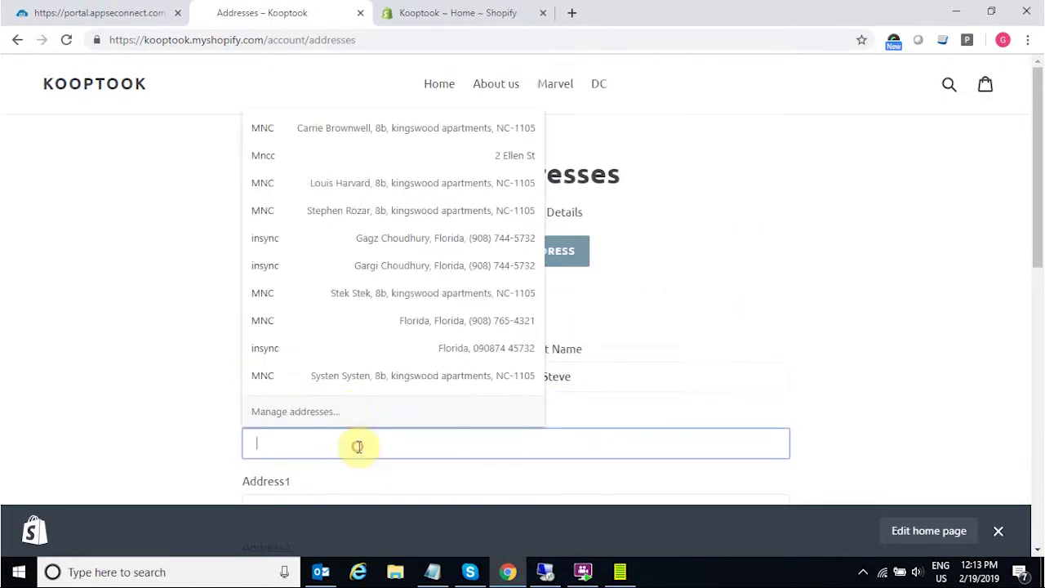
pyautogui.click(276, 158)
pyautogui.scroll(-4, 460, 380)
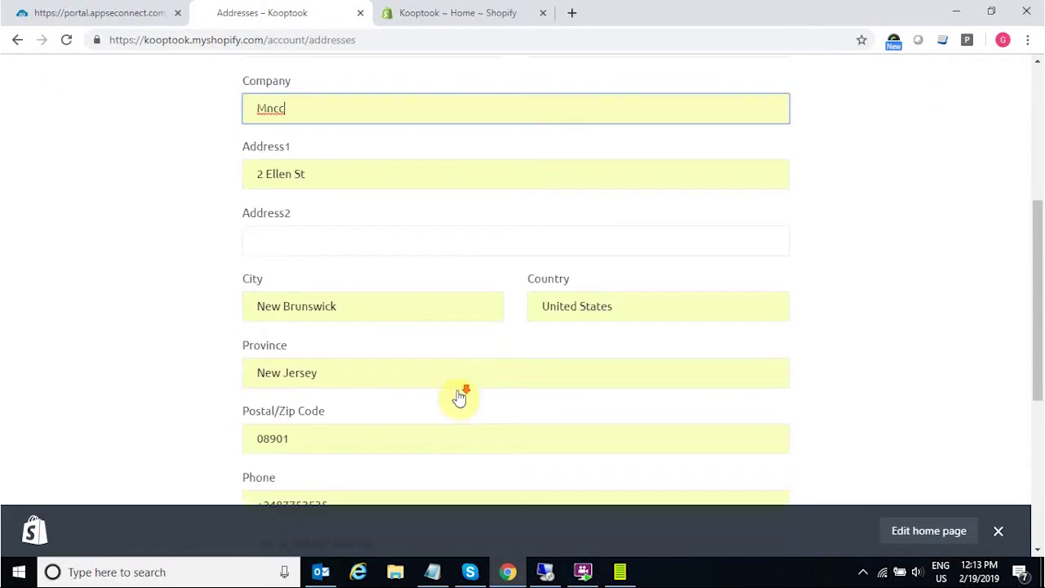
pyautogui.scroll(-2, 460, 398)
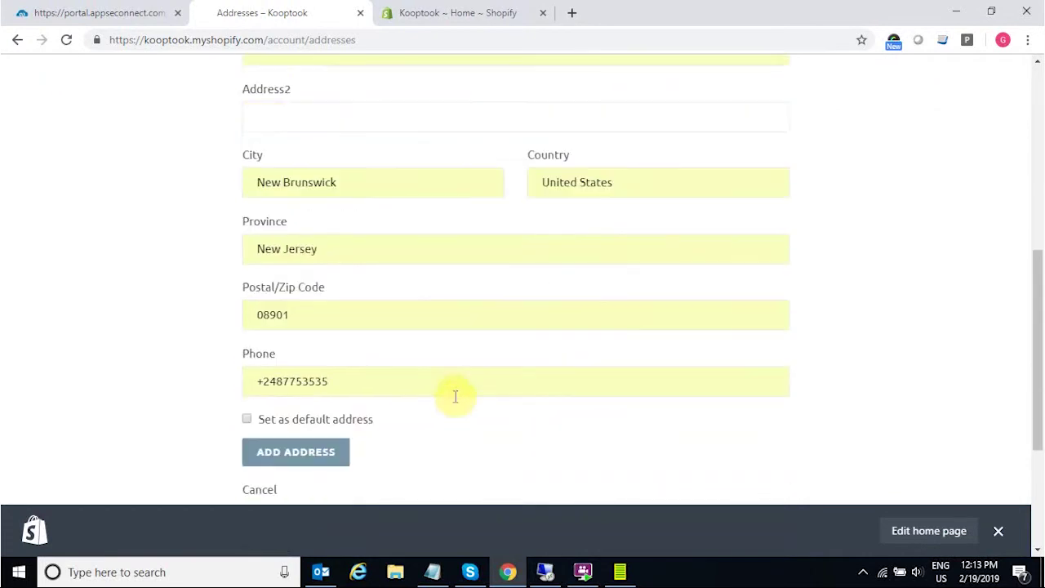
pyautogui.click(247, 419)
pyautogui.click(275, 452)
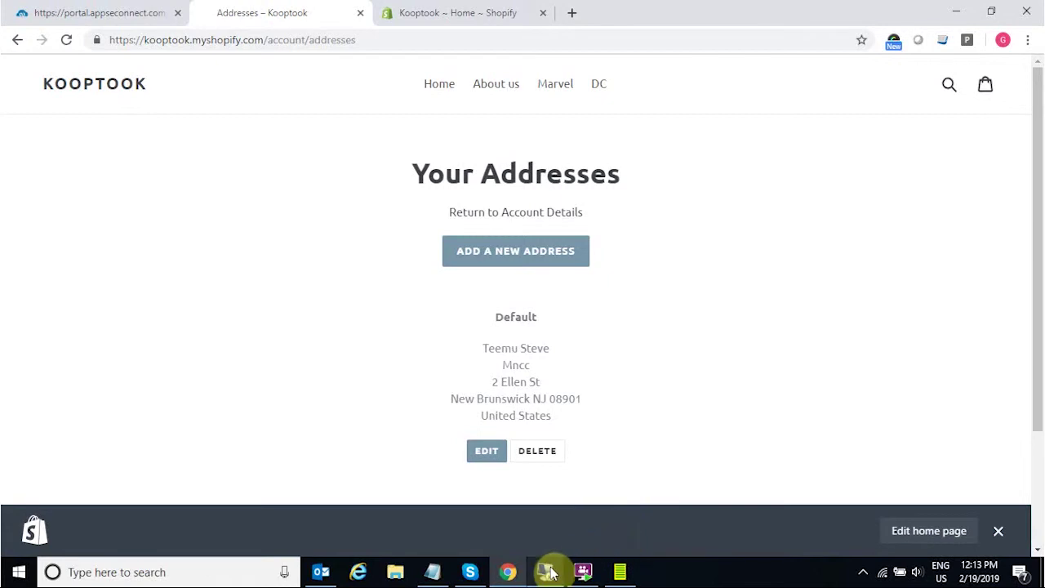
# Run the Shopify to Business Central Customer Add sync from the Sync Panel.
pyautogui.moveTo(545, 570)
pyautogui.click(541, 512)
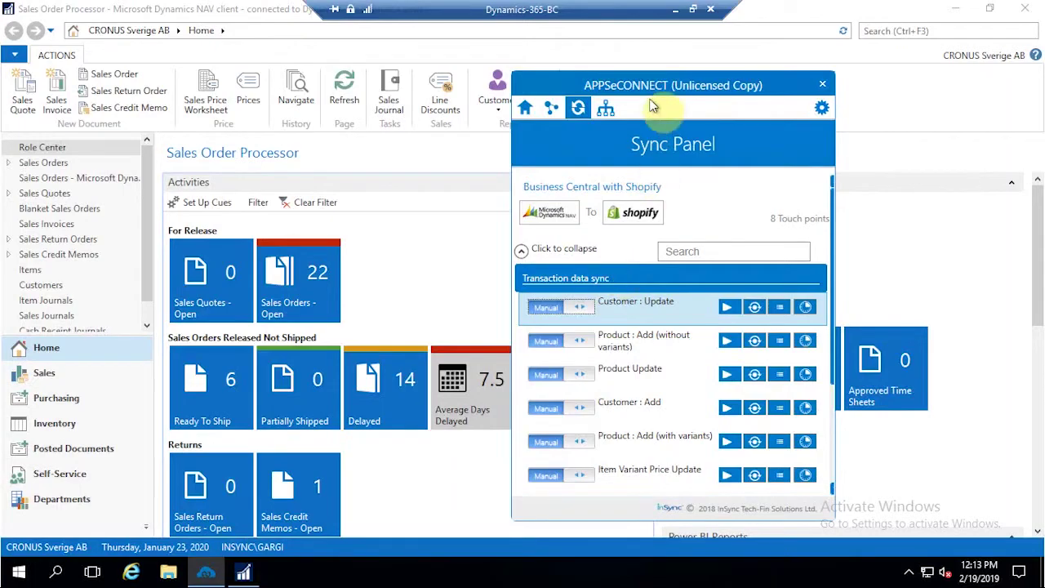
pyautogui.moveTo(656, 88); pyautogui.dragTo(660, 75)
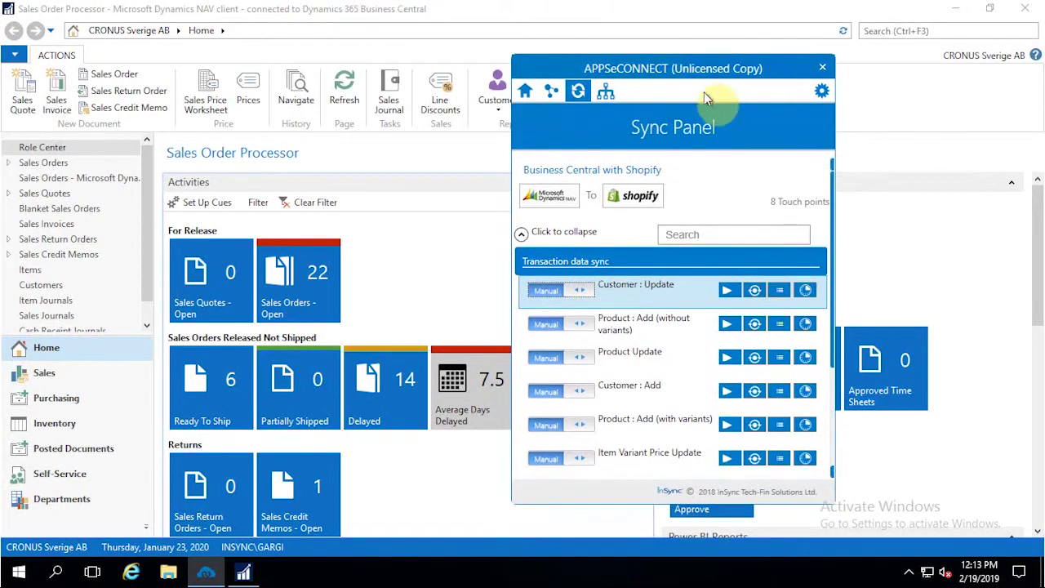
pyautogui.click(521, 234)
pyautogui.click(521, 324)
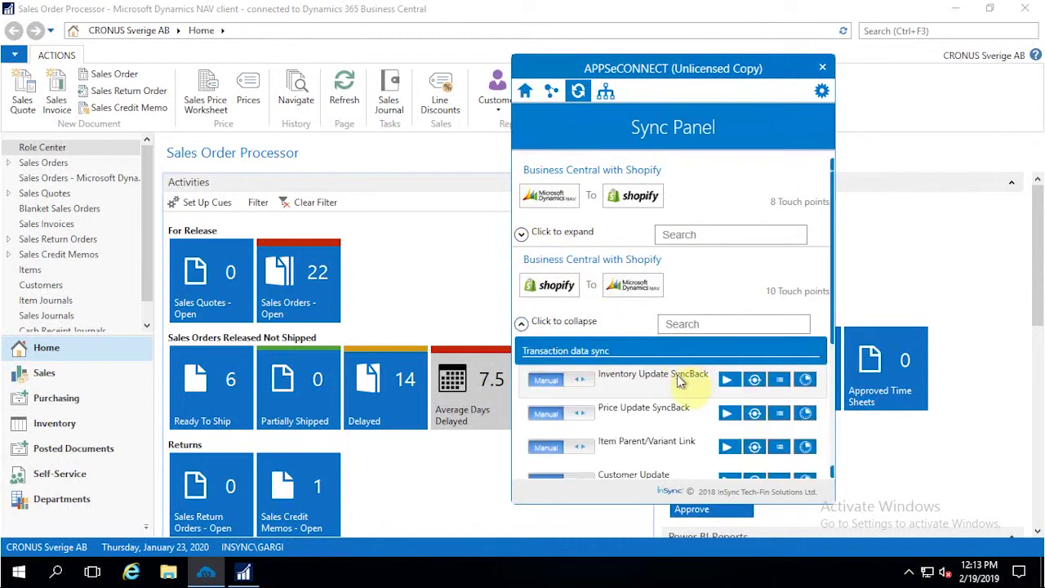
pyautogui.scroll(-2, 690, 373)
pyautogui.scroll(-2, 682, 405)
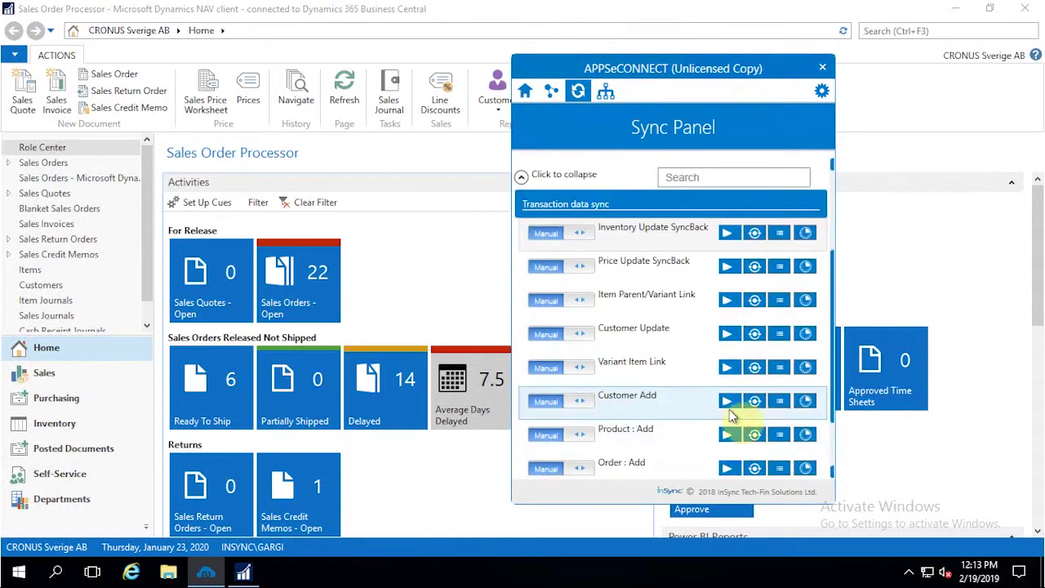
pyautogui.click(726, 401)
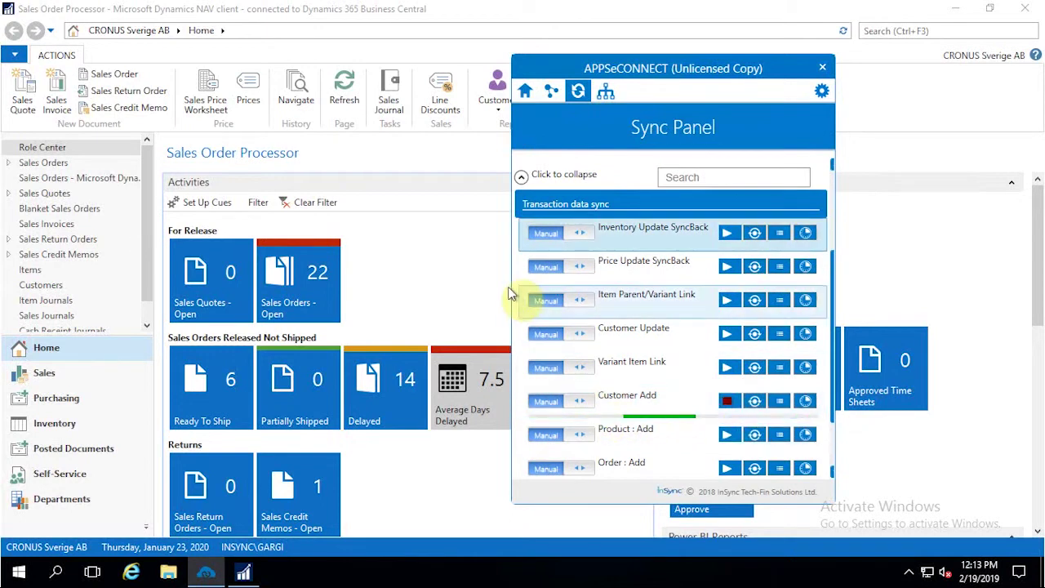
# Return to the Business Central home page and close the Sync Panel.
pyautogui.click(483, 288)
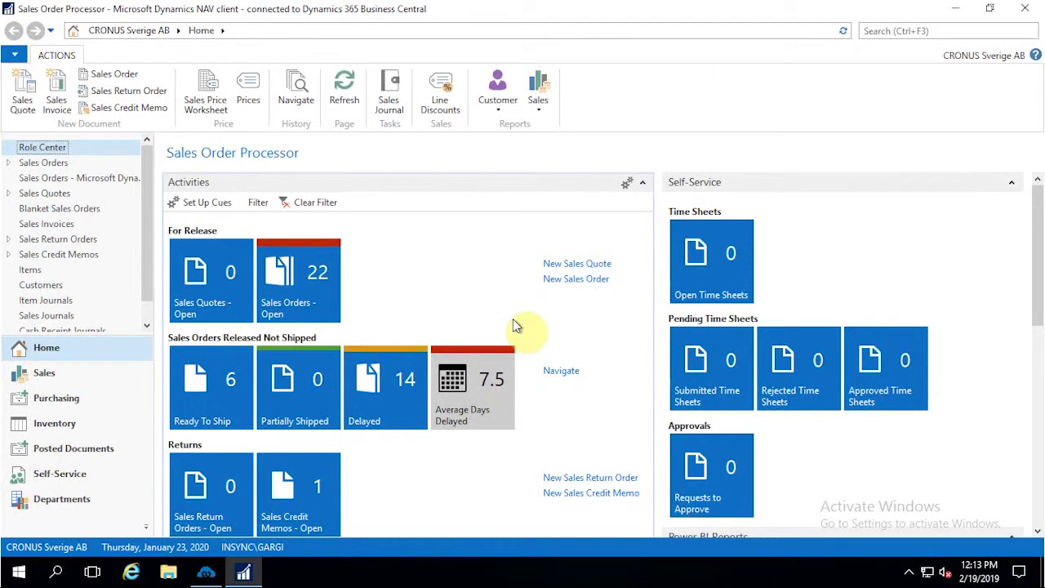
pyautogui.click(205, 571)
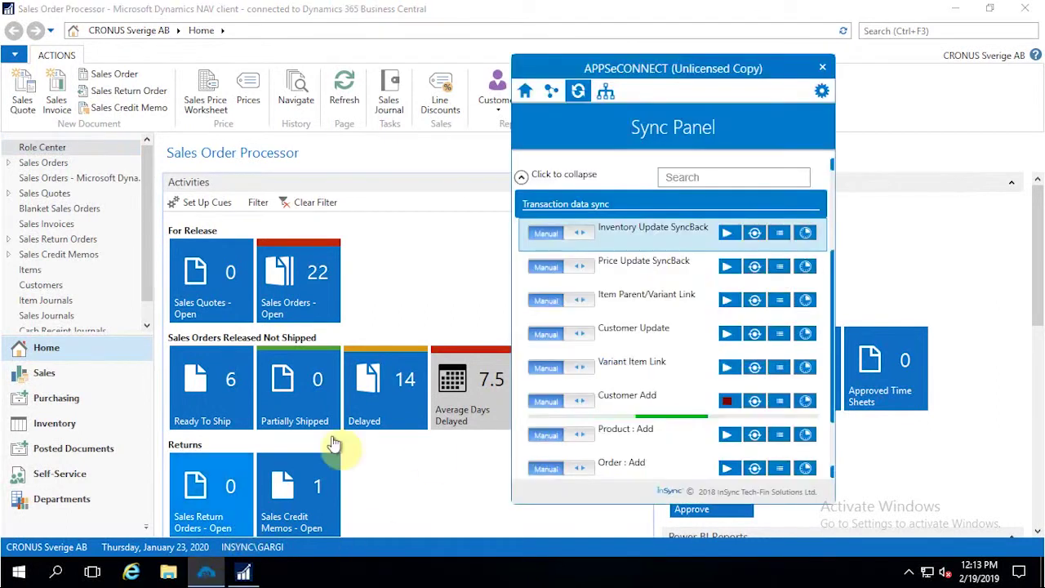
pyautogui.click(390, 250)
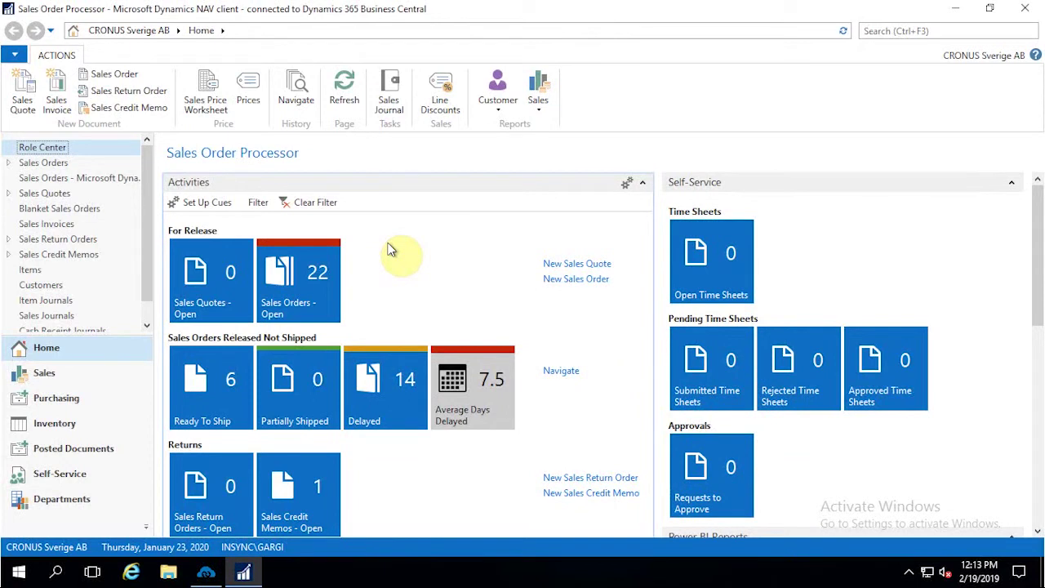
# Open the synced Shopify customer's card from the filtered Customers list.
pyautogui.moveTo(693, 16)
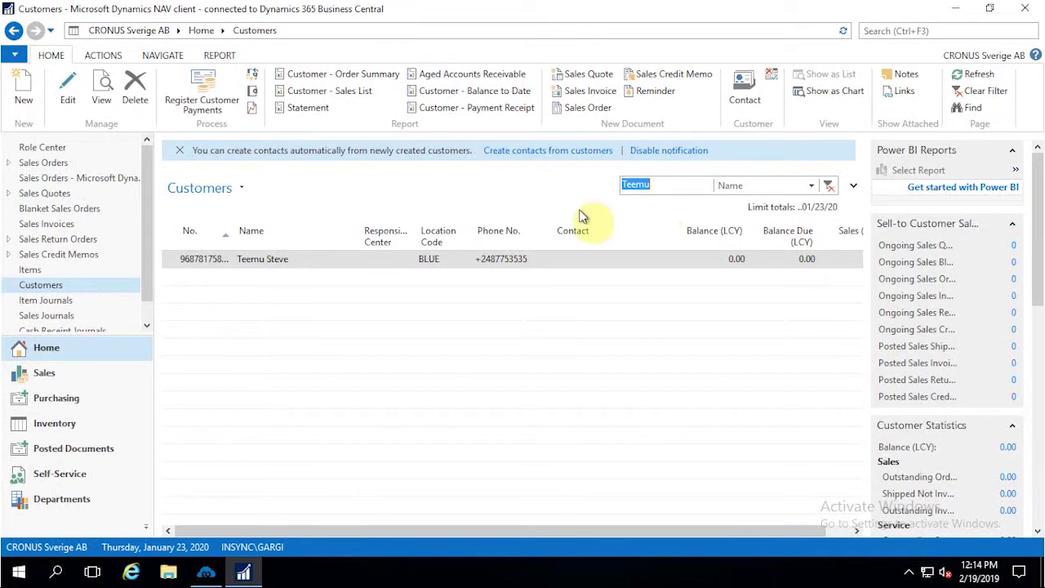
pyautogui.click(293, 269)
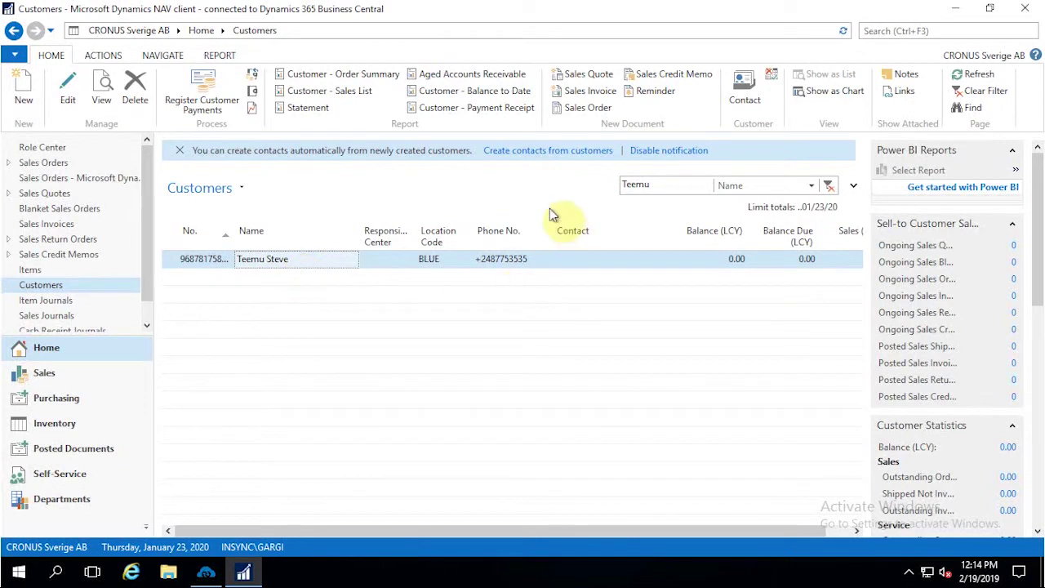
pyautogui.doubleClick(315, 267)
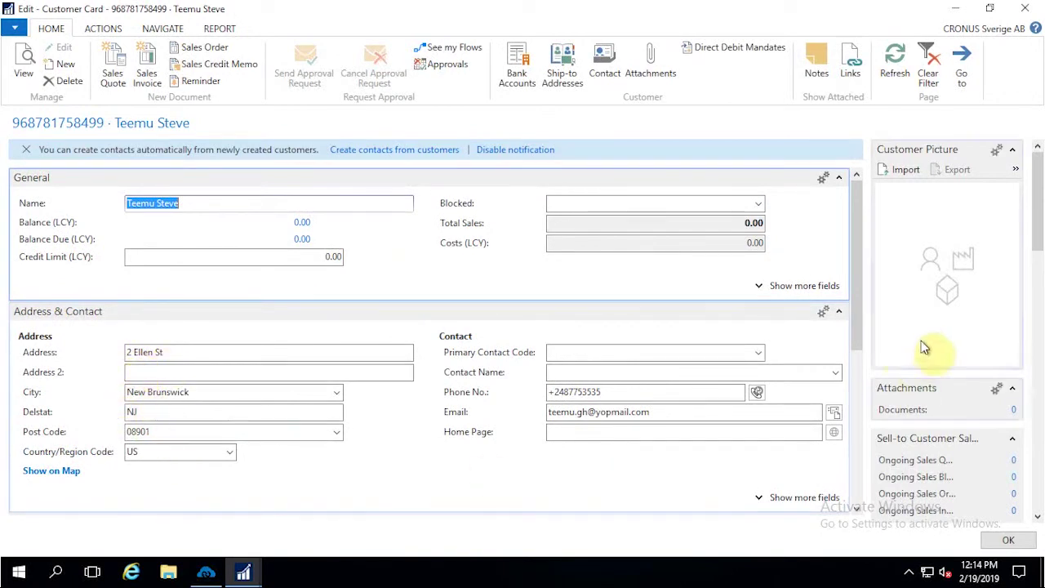
pyautogui.moveTo(861, 338); pyautogui.dragTo(856, 487)
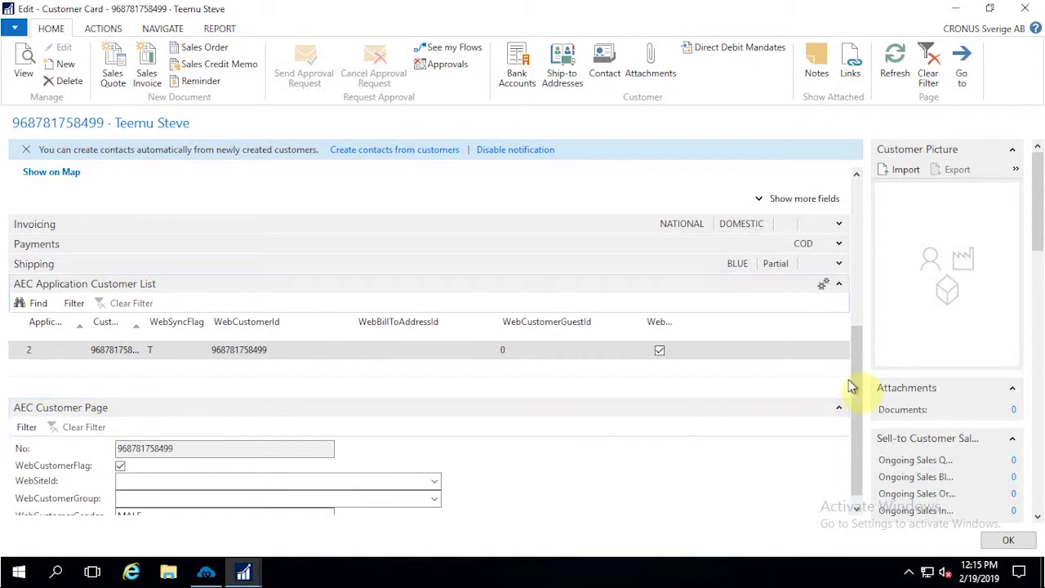
pyautogui.scroll(-1, 859, 409)
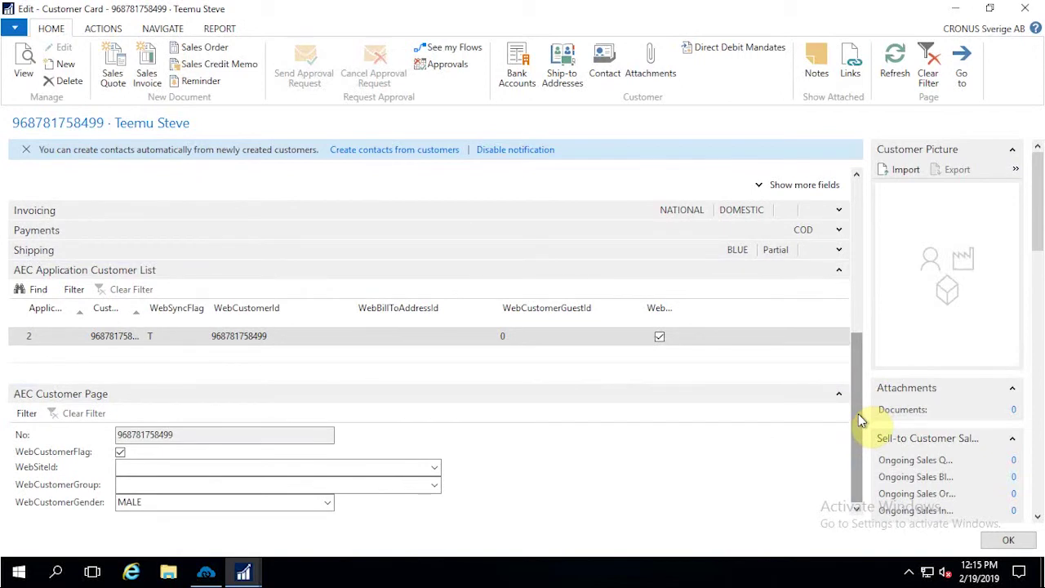
# Close the customer card, switch to Inventory, and minimise the remote desktop session.
pyautogui.click(1011, 545)
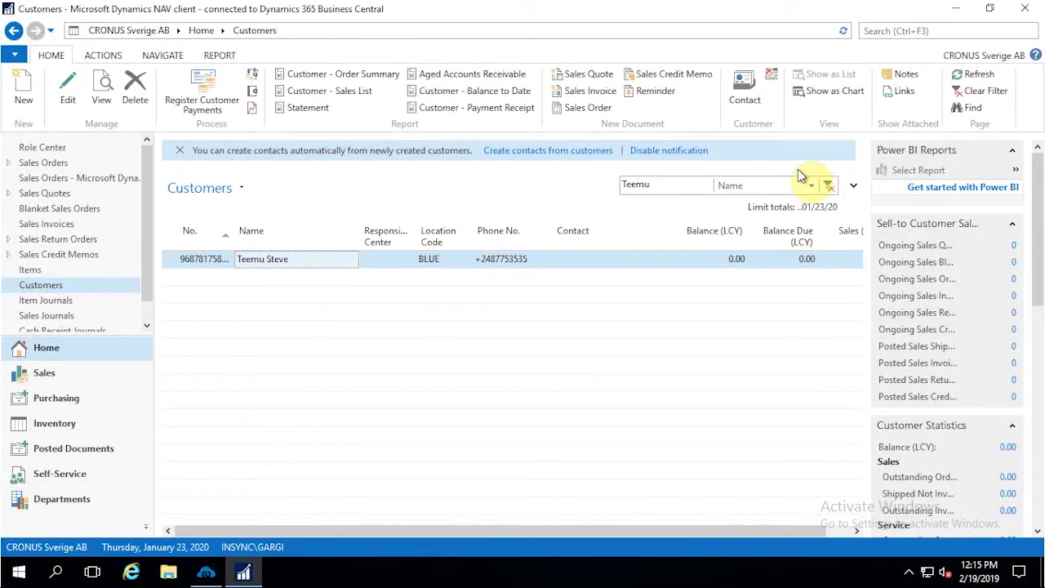
pyautogui.click(64, 428)
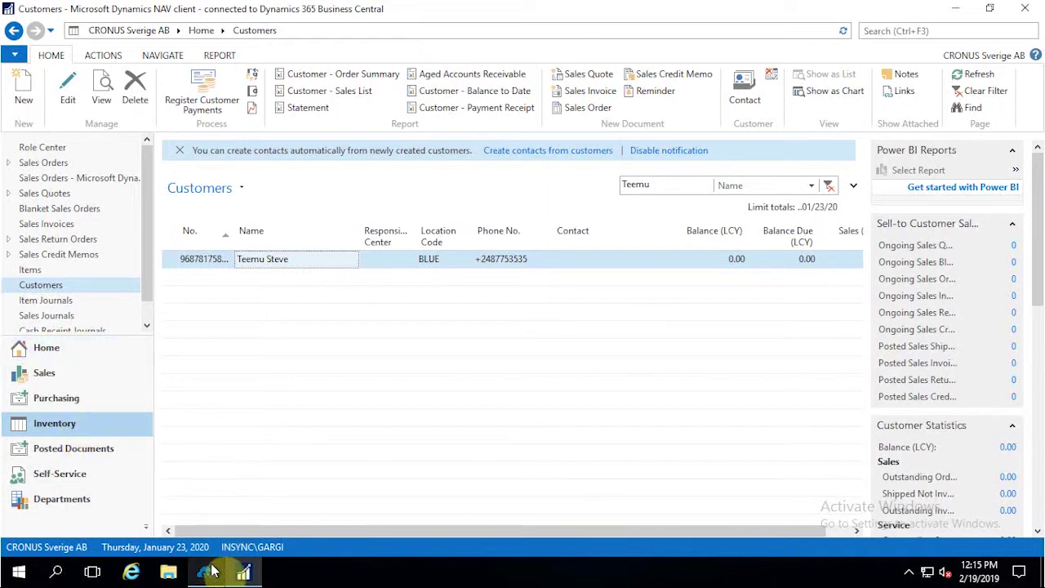
pyautogui.moveTo(209, 576)
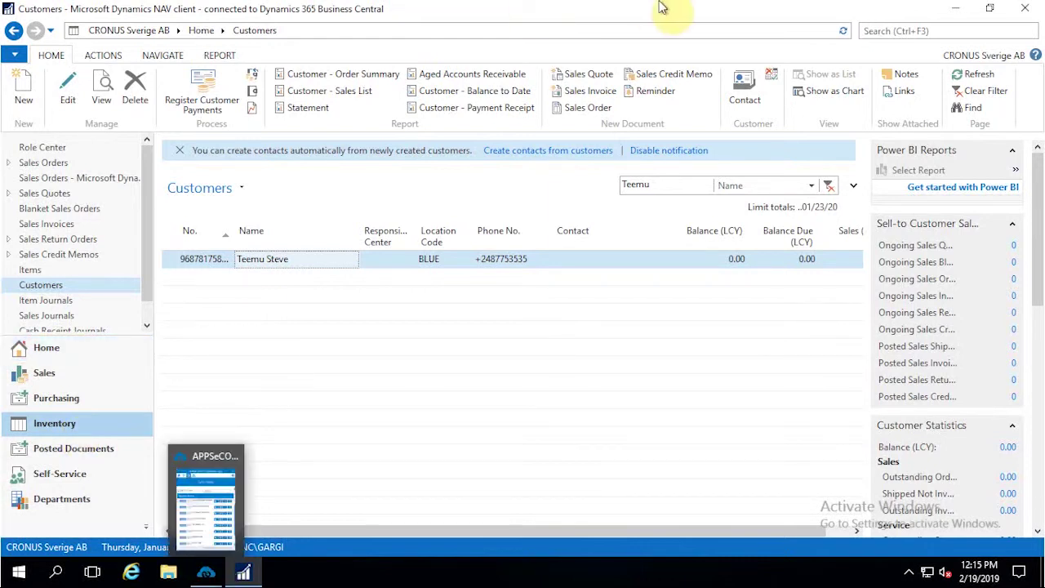
pyautogui.click(686, 11)
pyautogui.click(867, 573)
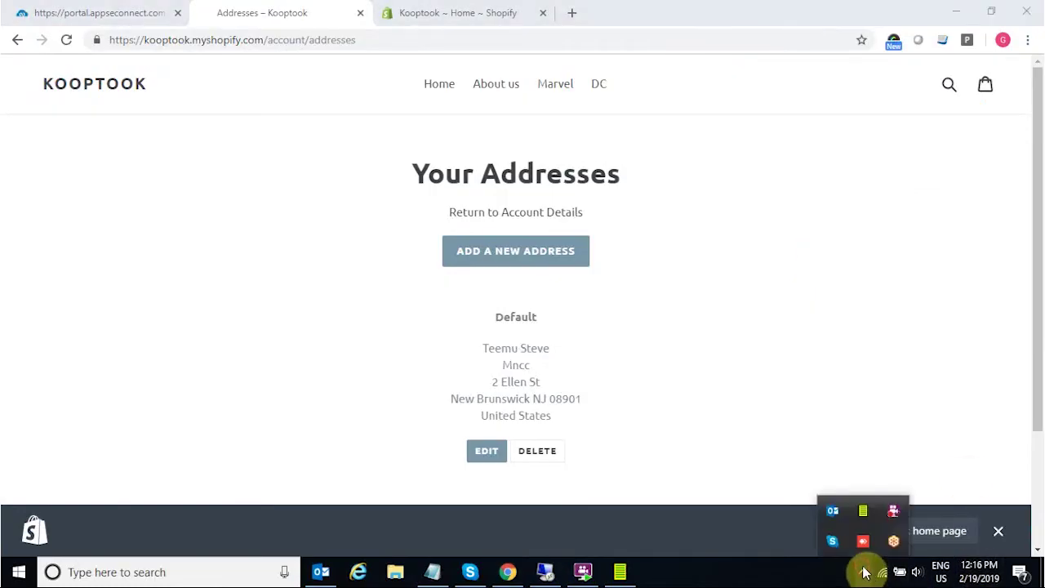
# Bring Business Central's Items list, filtered to Iphone_7, back in front of the Shopify admin.
pyautogui.rightClick(892, 518)
pyautogui.click(914, 354)
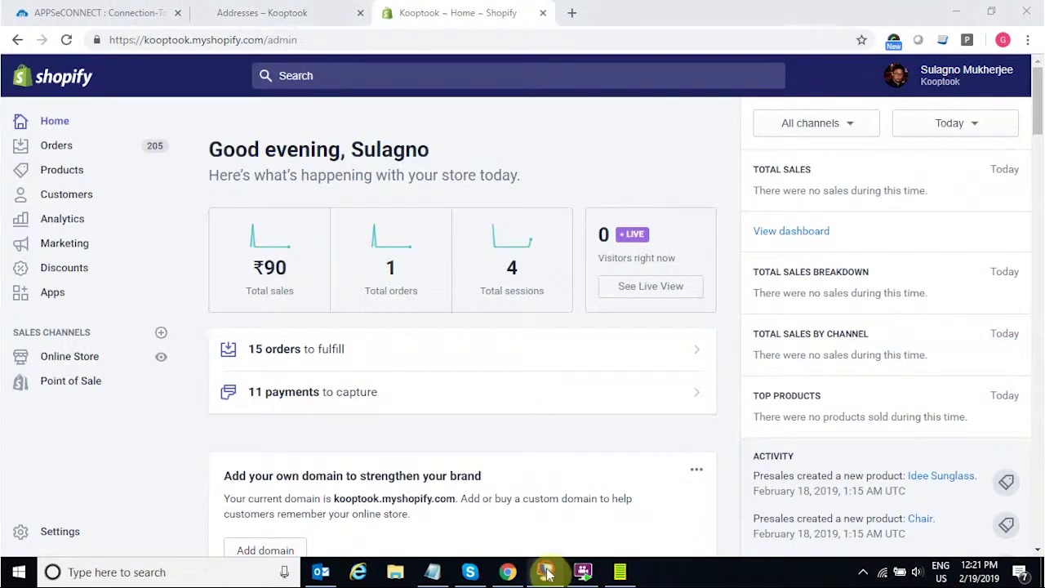
pyautogui.click(544, 569)
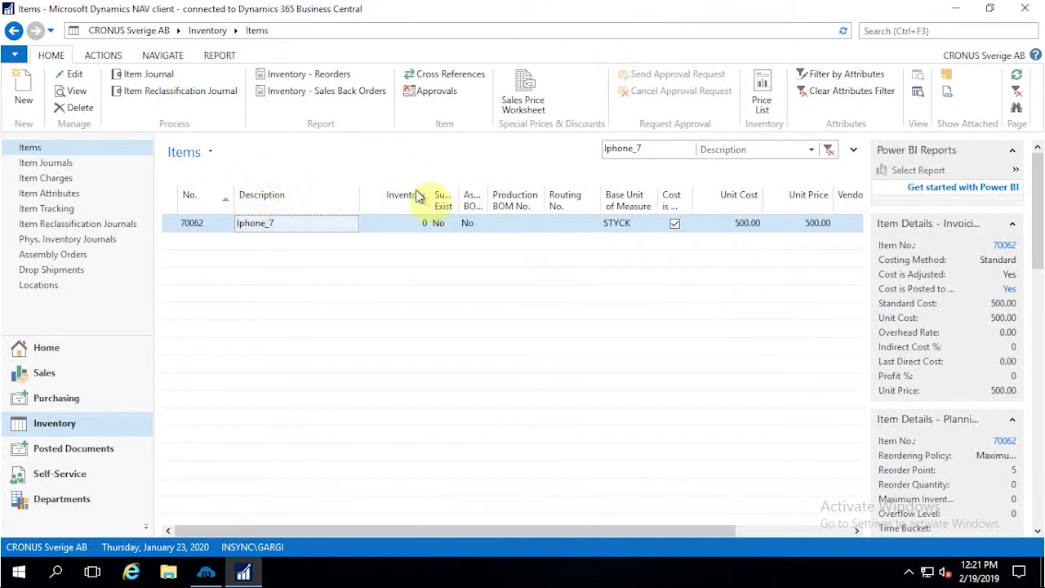
# Open the Item Card for item 70062 Iphone_7.
pyautogui.click(303, 223)
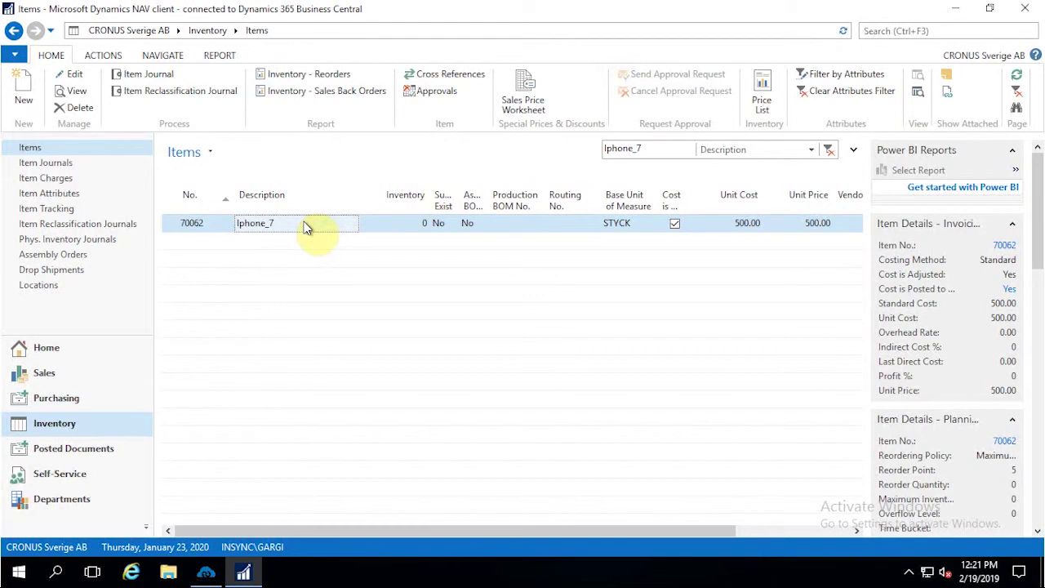
pyautogui.doubleClick(303, 227)
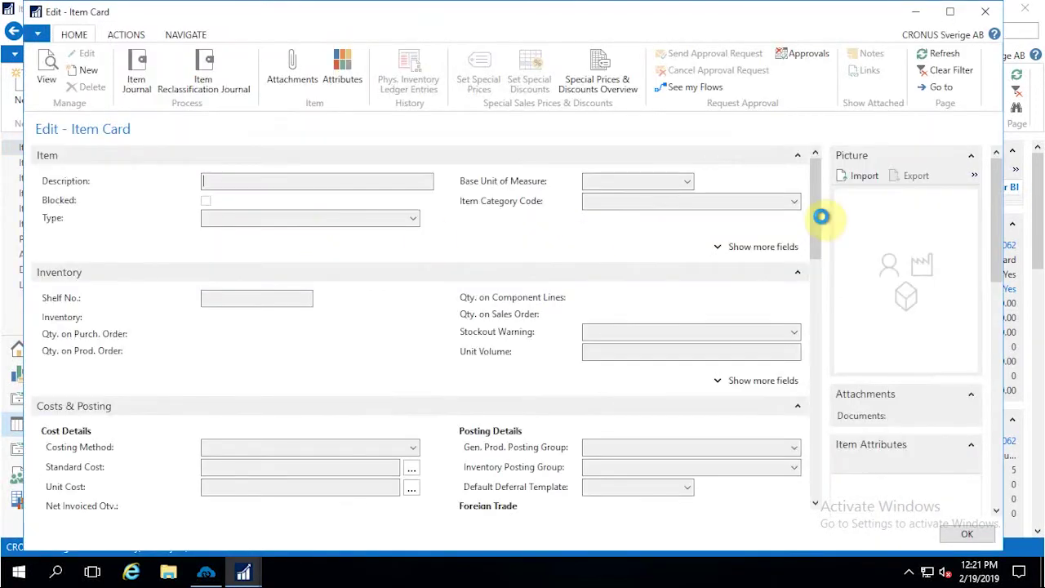
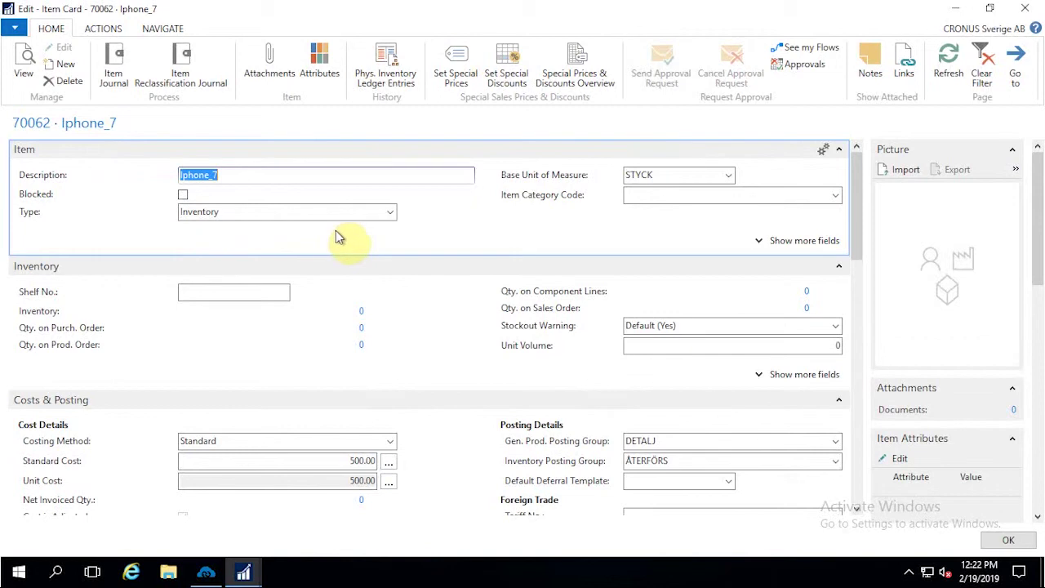
pyautogui.moveTo(857, 252); pyautogui.dragTo(852, 392)
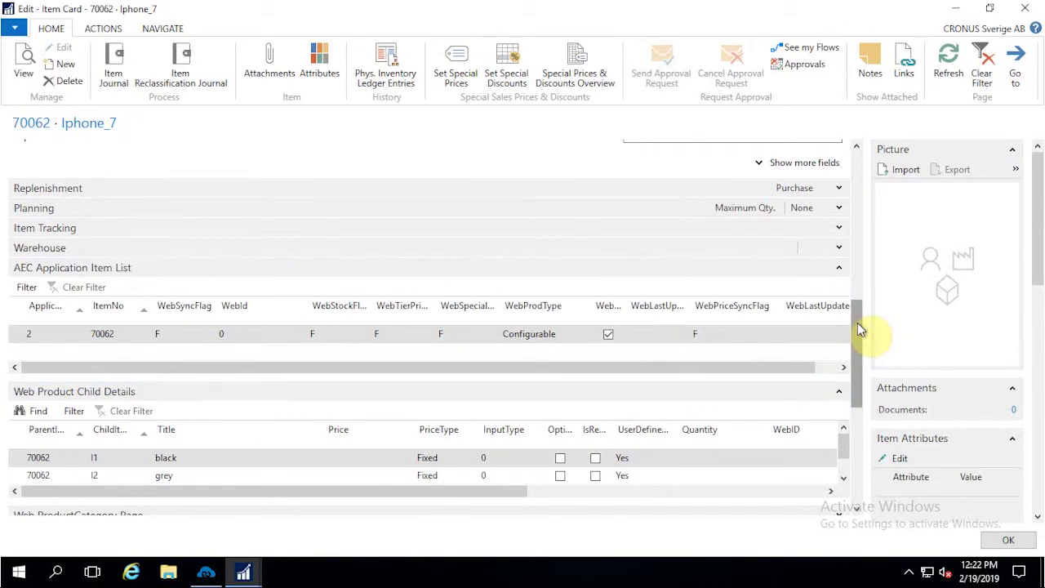
pyautogui.moveTo(857, 323); pyautogui.dragTo(858, 333)
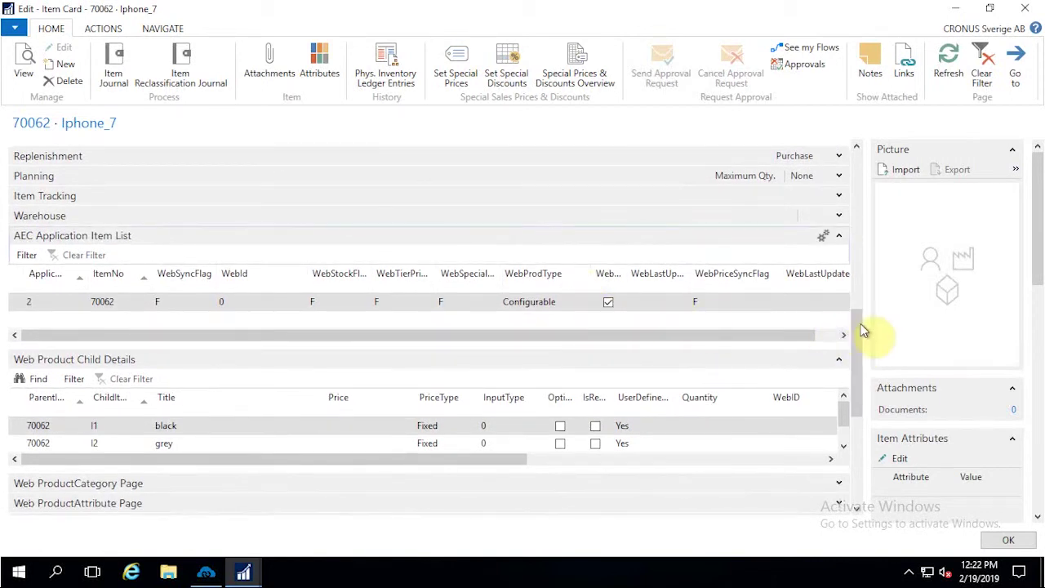
pyautogui.moveTo(858, 324); pyautogui.dragTo(857, 412)
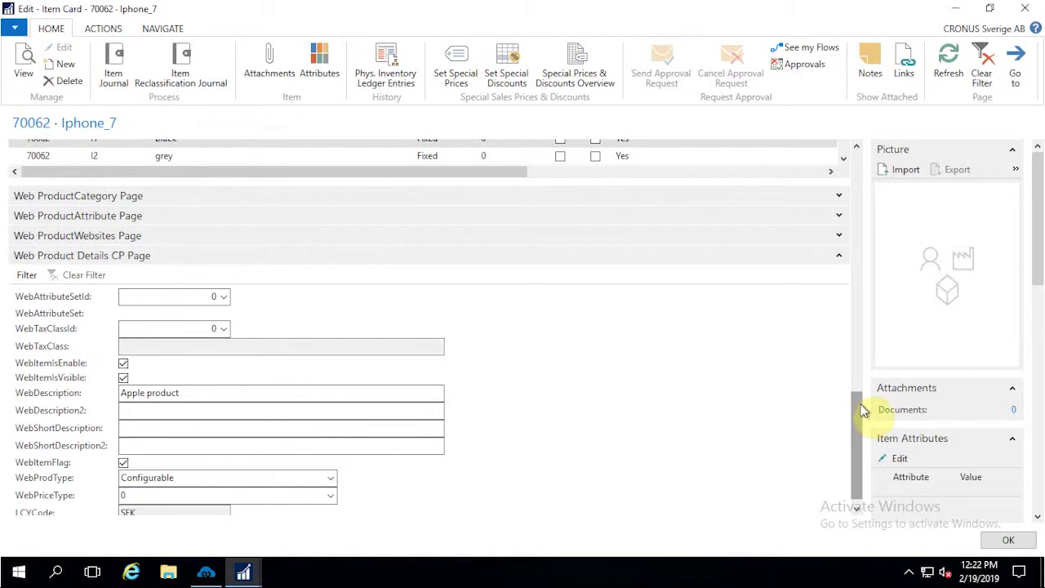
pyautogui.moveTo(861, 408); pyautogui.dragTo(863, 364)
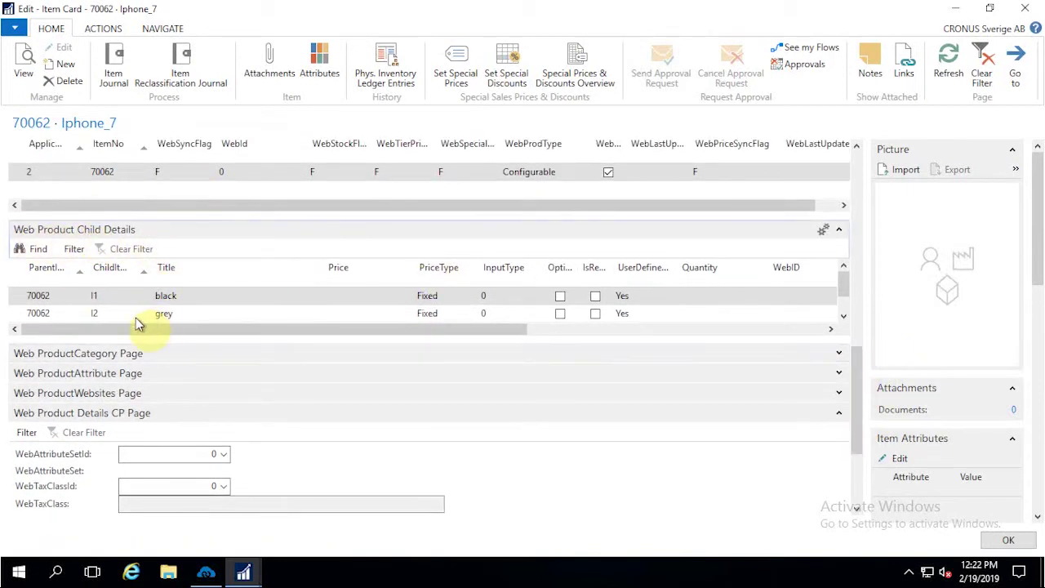
pyautogui.click(104, 29)
pyautogui.click(28, 72)
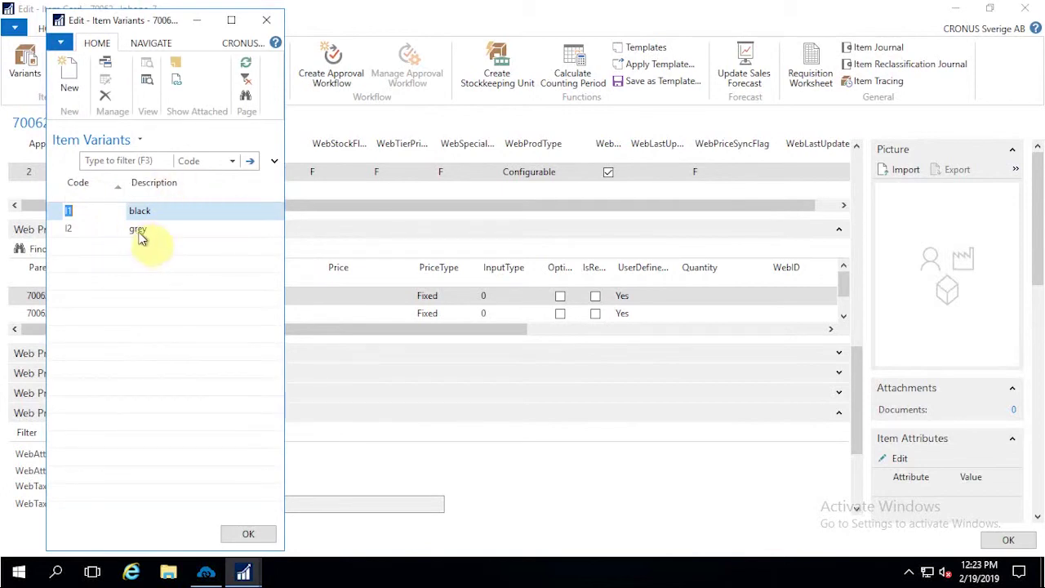
pyautogui.click(242, 533)
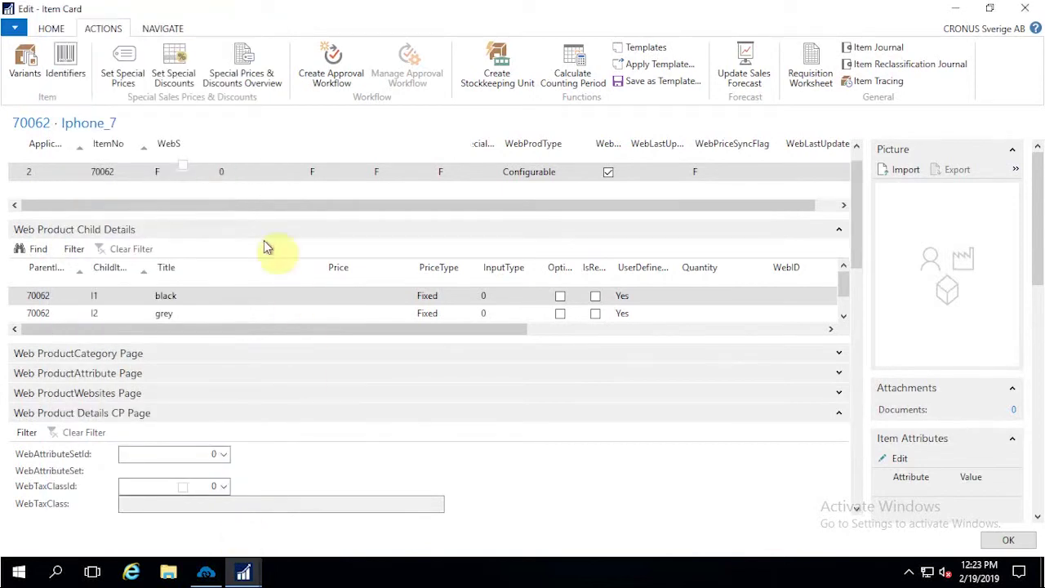
pyautogui.click(163, 29)
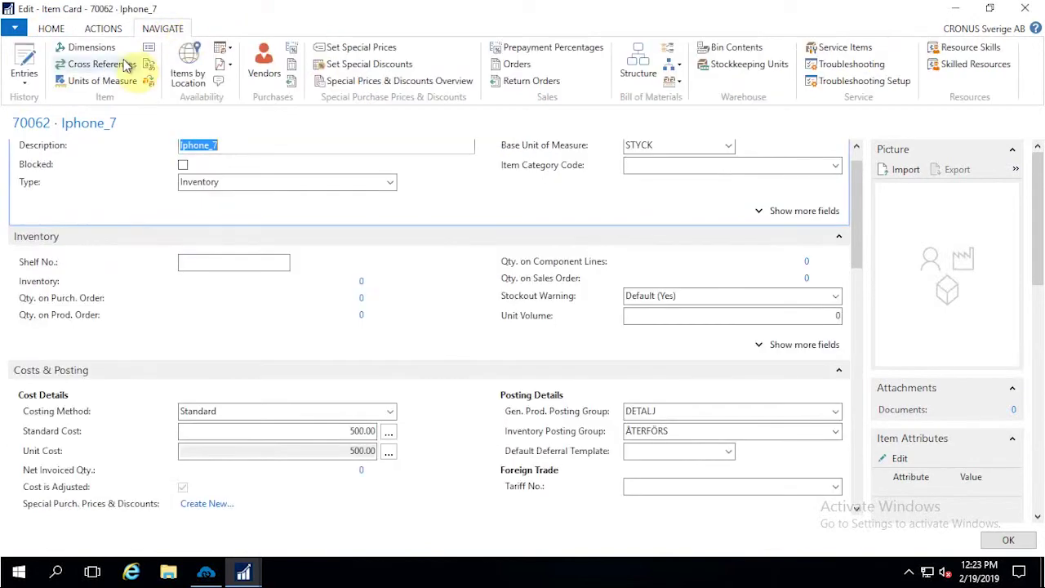
pyautogui.click(126, 64)
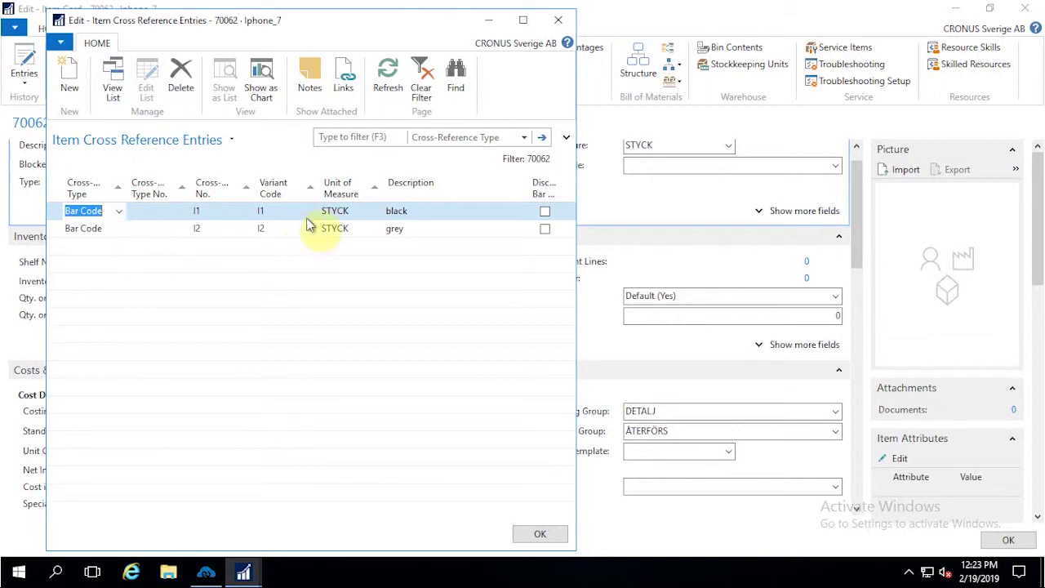
pyautogui.click(539, 533)
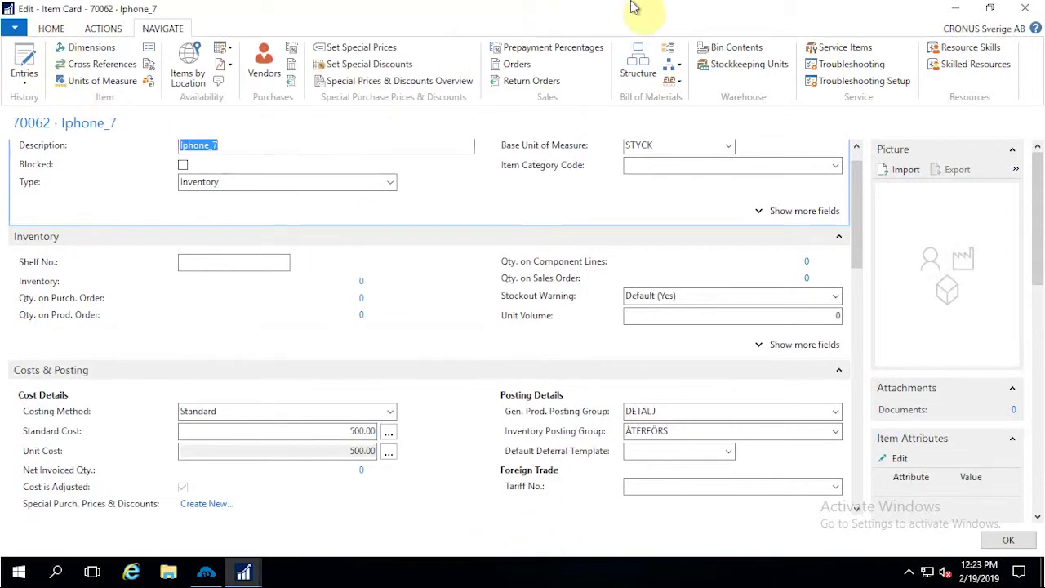
pyautogui.moveTo(856, 276); pyautogui.dragTo(855, 428)
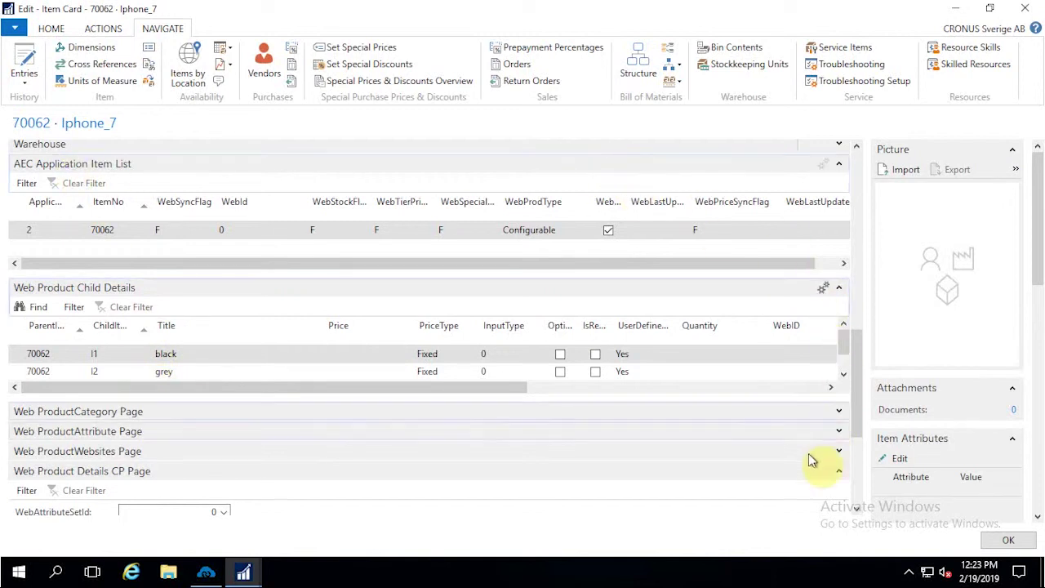
pyautogui.click(859, 352)
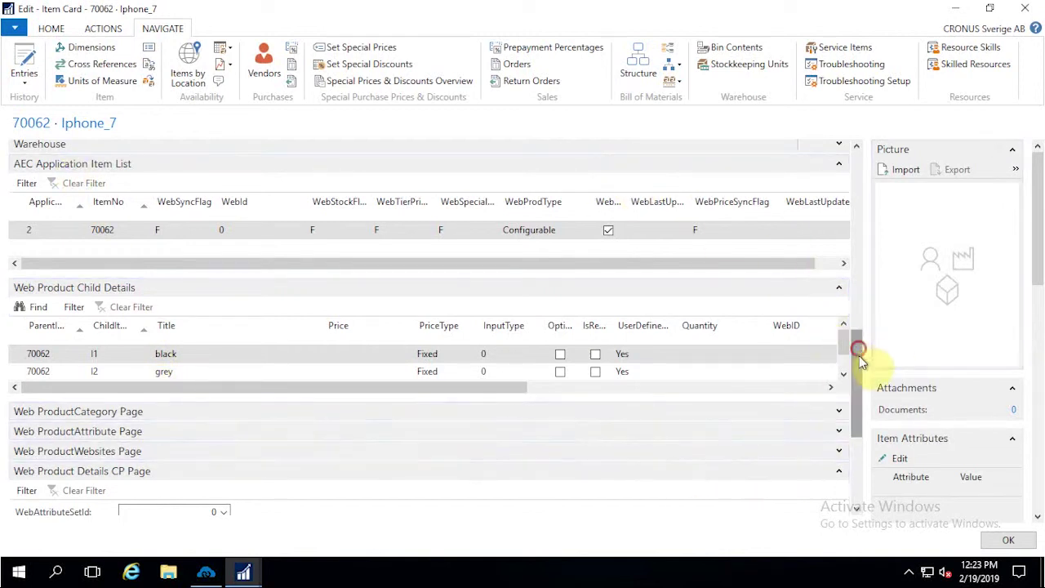
pyautogui.moveTo(859, 351); pyautogui.dragTo(855, 436)
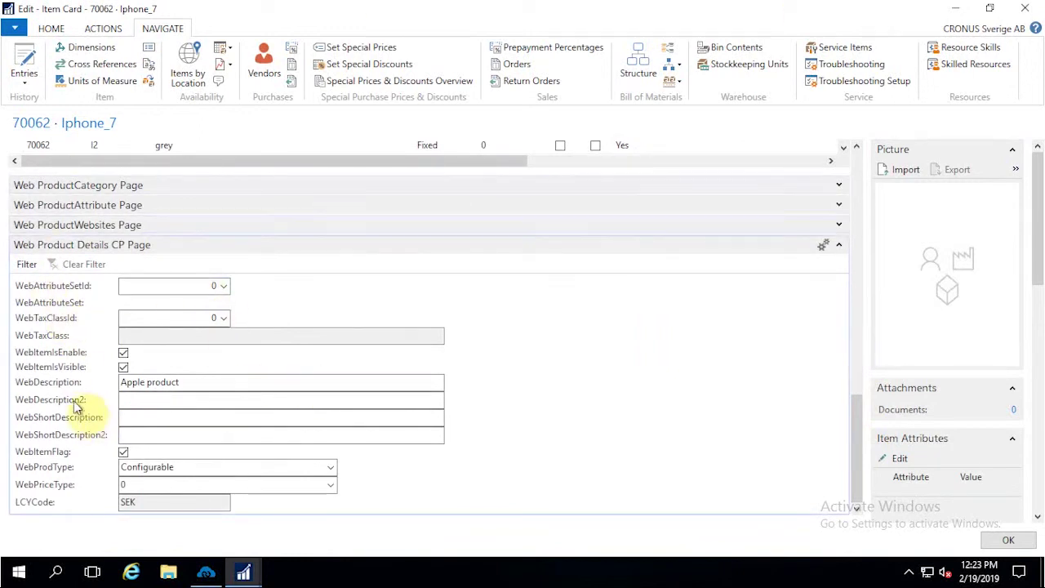
pyautogui.click(185, 389)
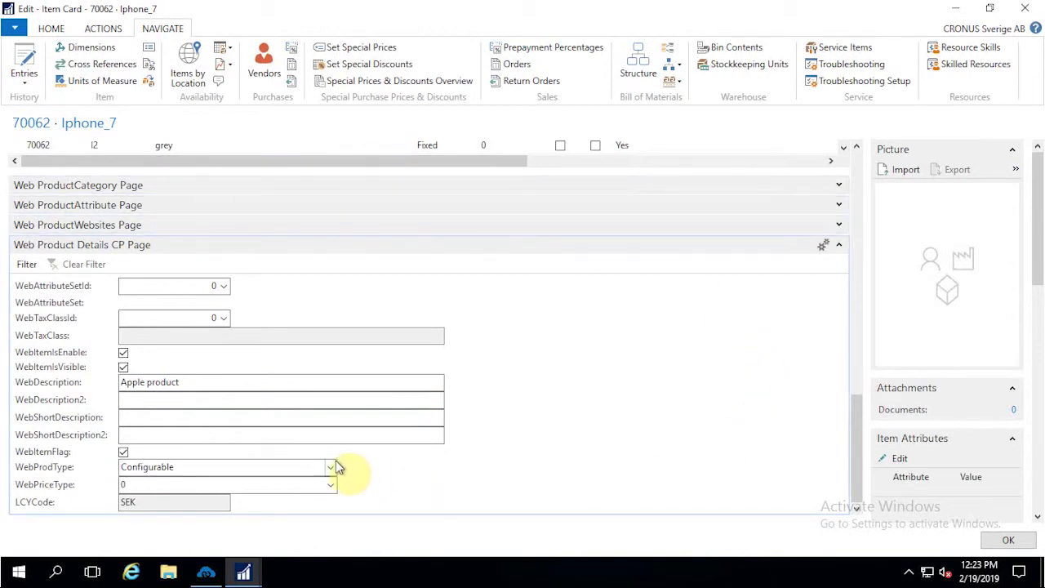
pyautogui.moveTo(855, 457); pyautogui.dragTo(882, 195)
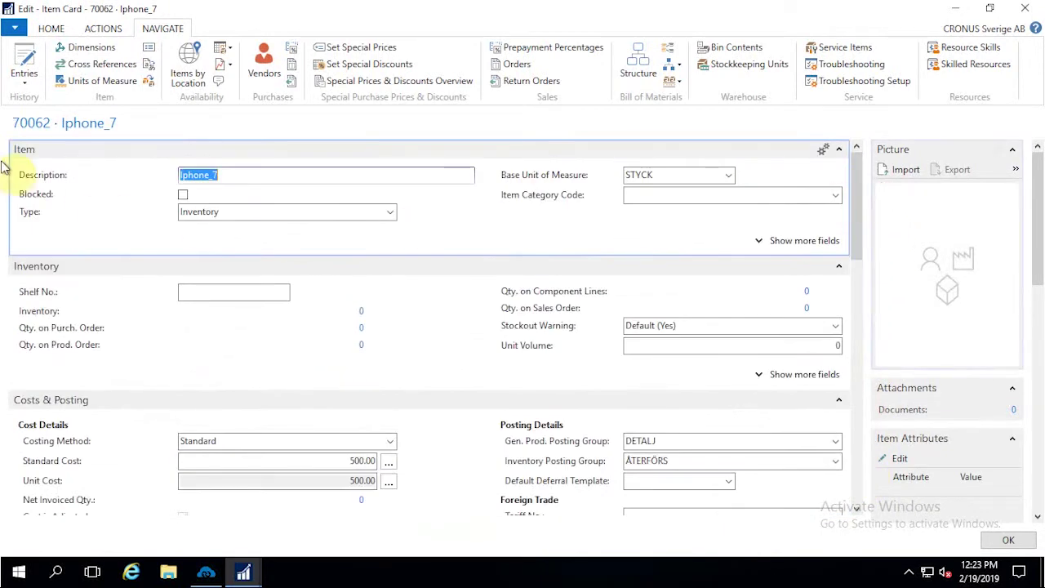
# Set the first sales price line to All Customers, variant I1, unit price 200.00.
pyautogui.click(993, 549)
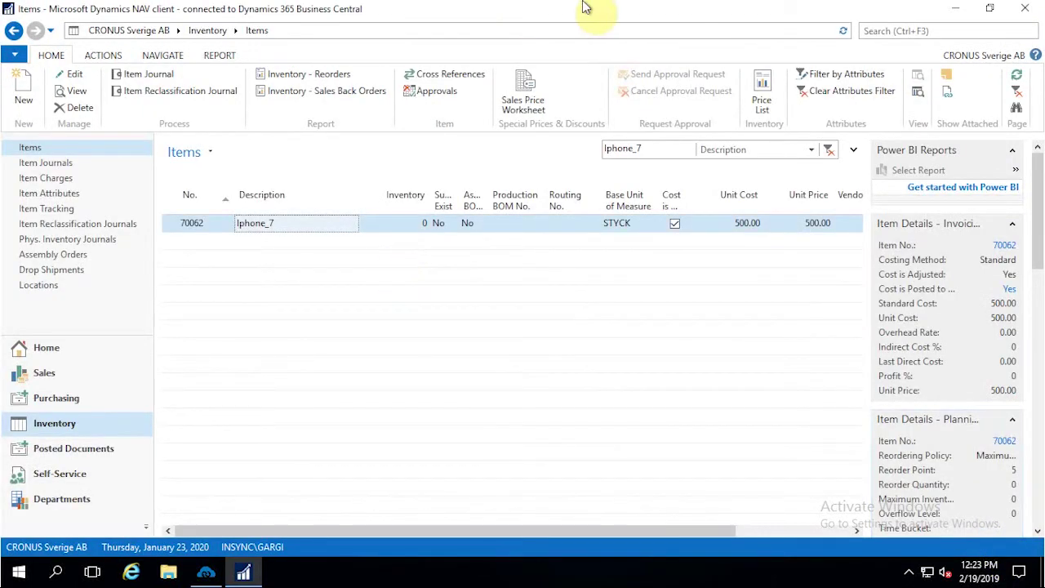
pyautogui.moveTo(678, 10)
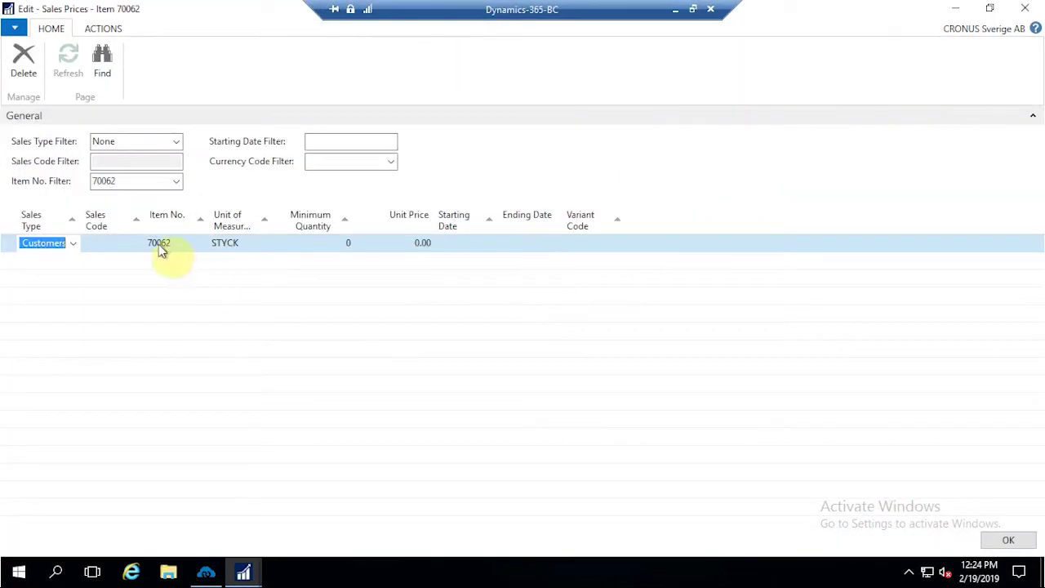
pyautogui.click(73, 244)
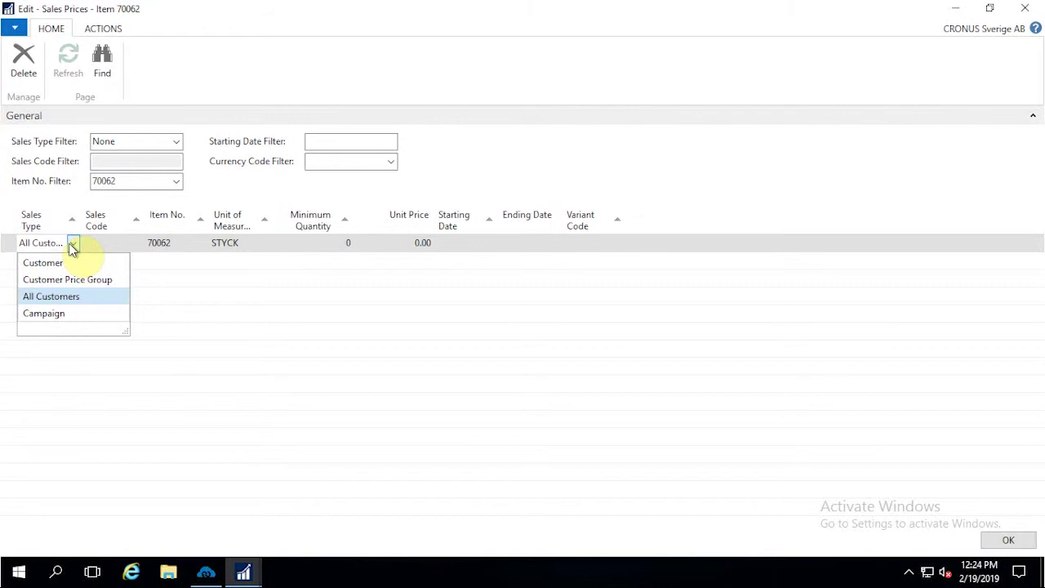
pyautogui.click(72, 246)
pyautogui.click(28, 249)
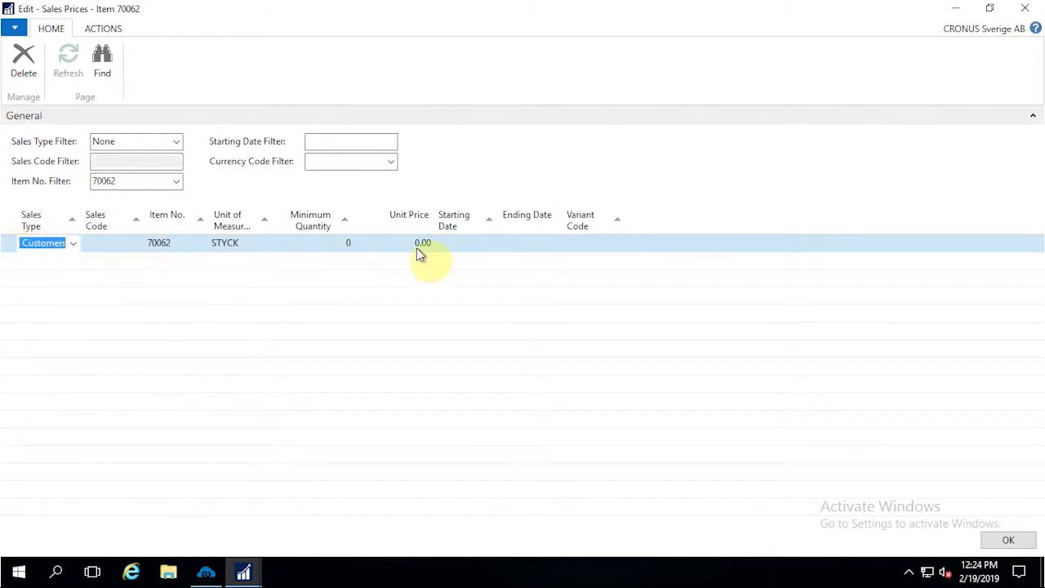
pyautogui.click(619, 243)
pyautogui.click(619, 291)
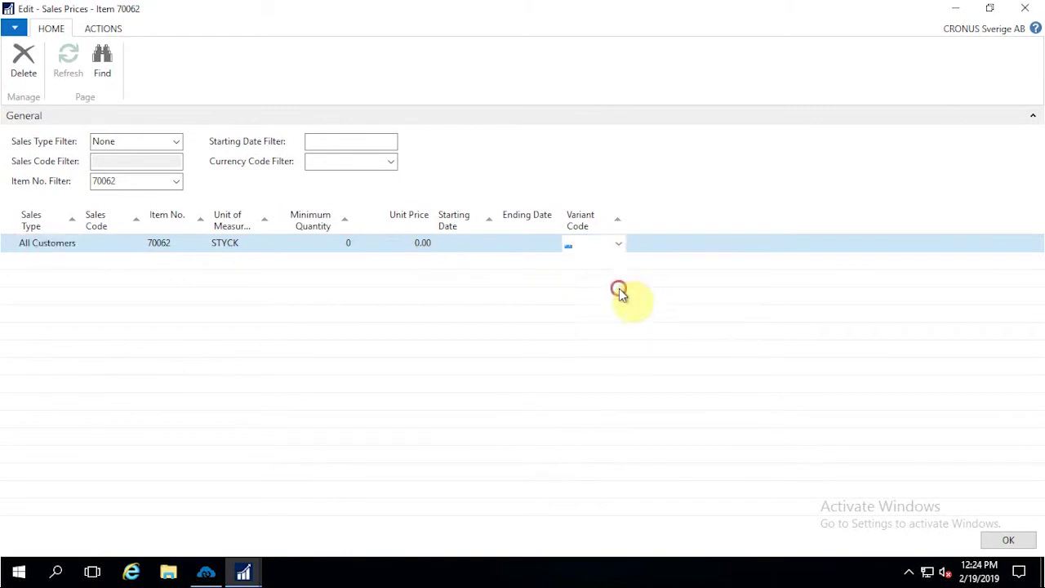
pyautogui.click(396, 248)
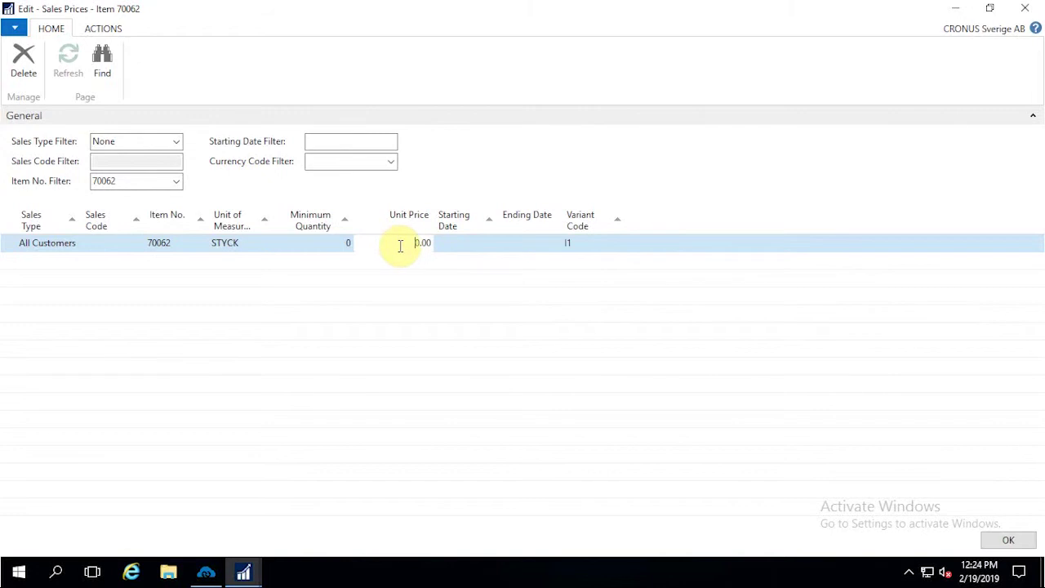
pyautogui.write('20')
pyautogui.click(81, 261)
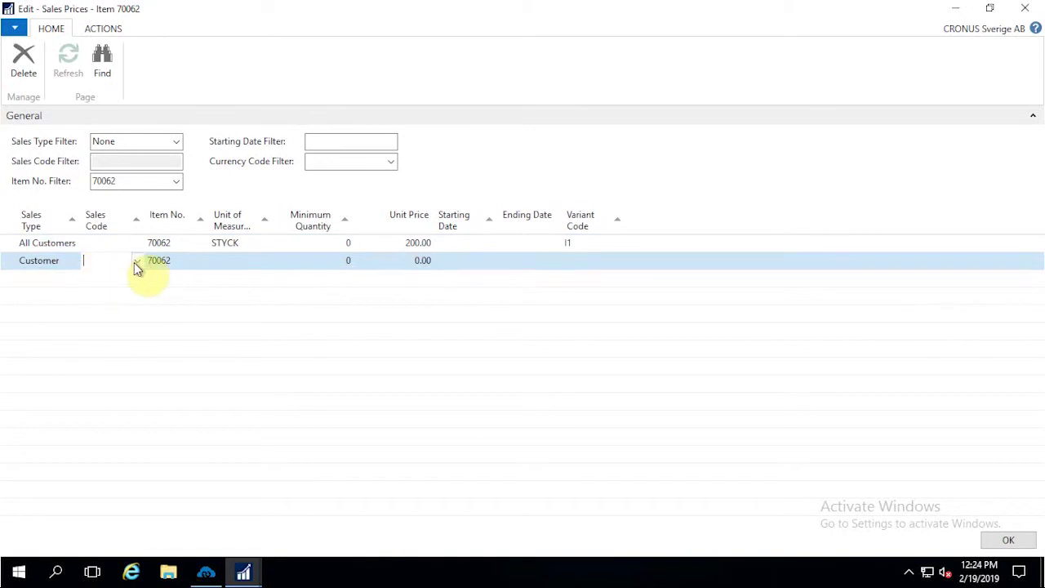
# Add a second All Customers price line for variant I2.
pyautogui.click(71, 263)
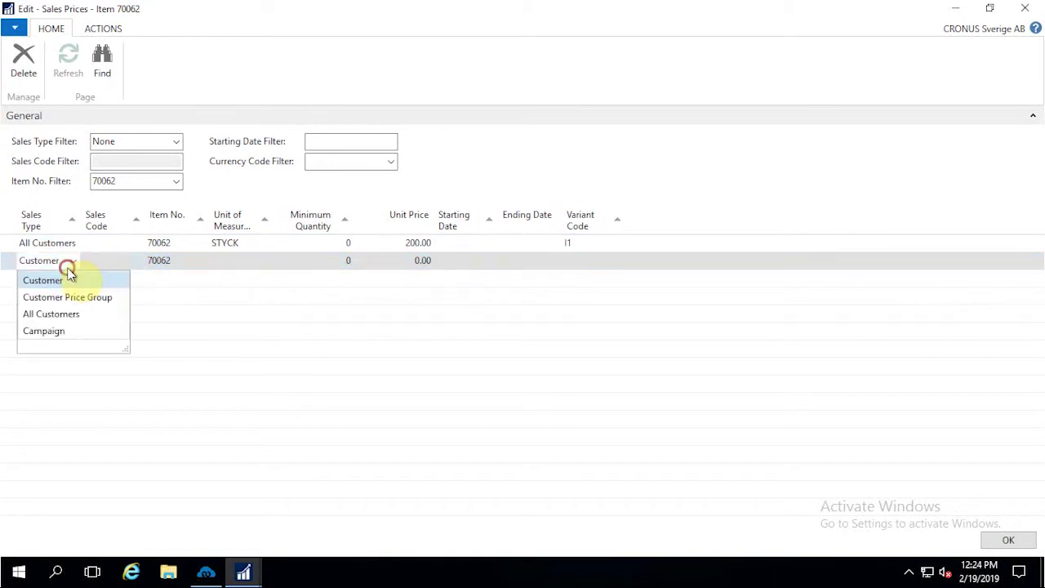
pyautogui.click(65, 316)
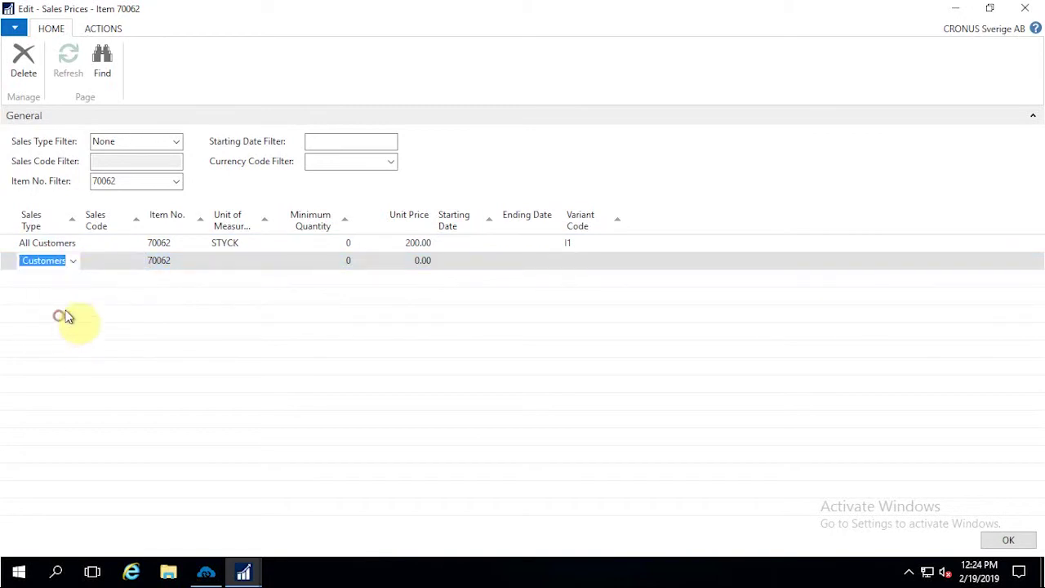
pyautogui.click(191, 244)
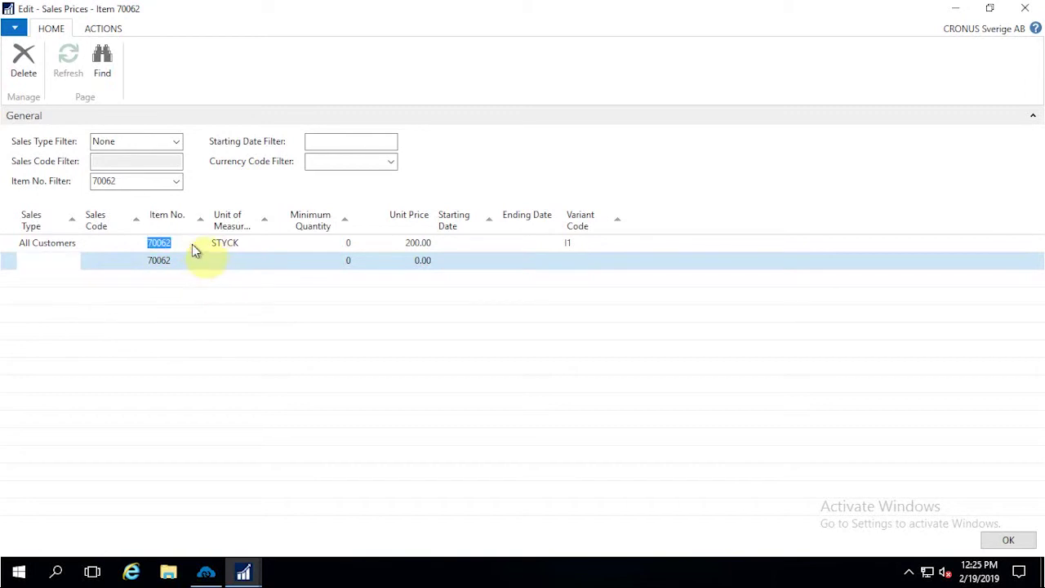
pyautogui.press('Delete')
pyautogui.click(555, 268)
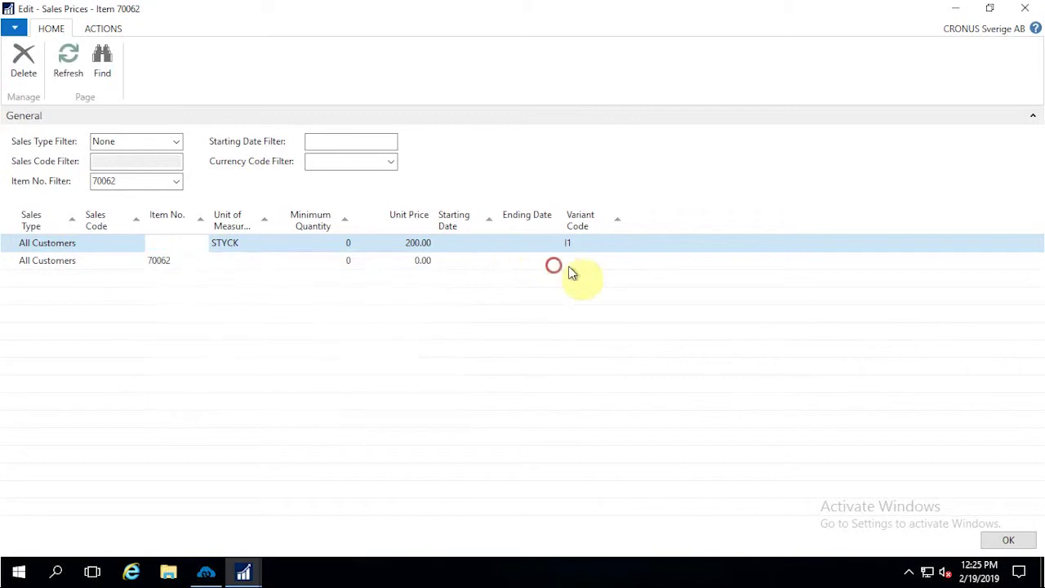
pyautogui.click(591, 261)
pyautogui.click(607, 259)
pyautogui.click(599, 325)
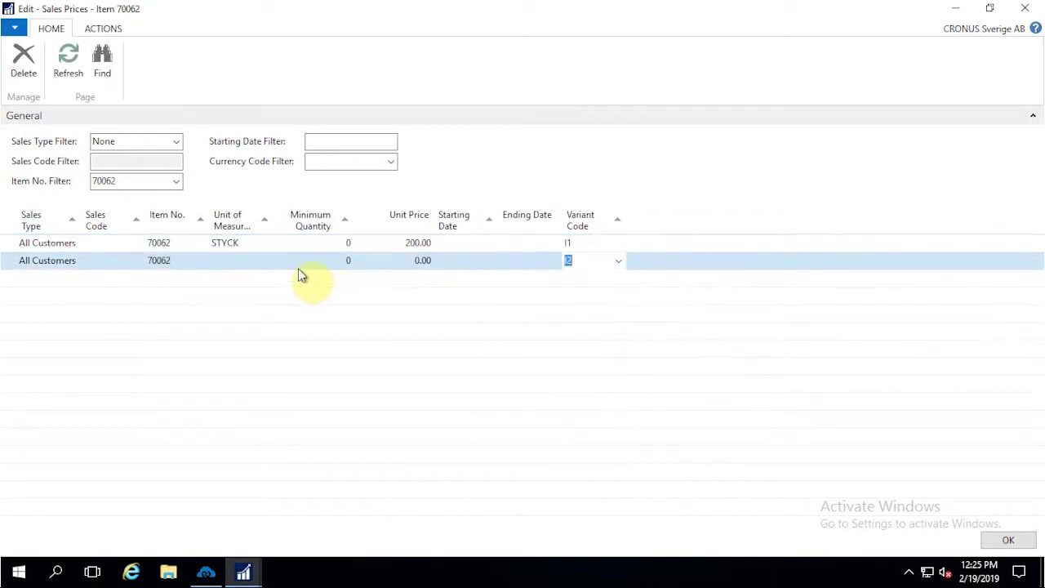
# Give the I2 line a unit price of 300.00 in unit of measure STYCK.
pyautogui.click(399, 261)
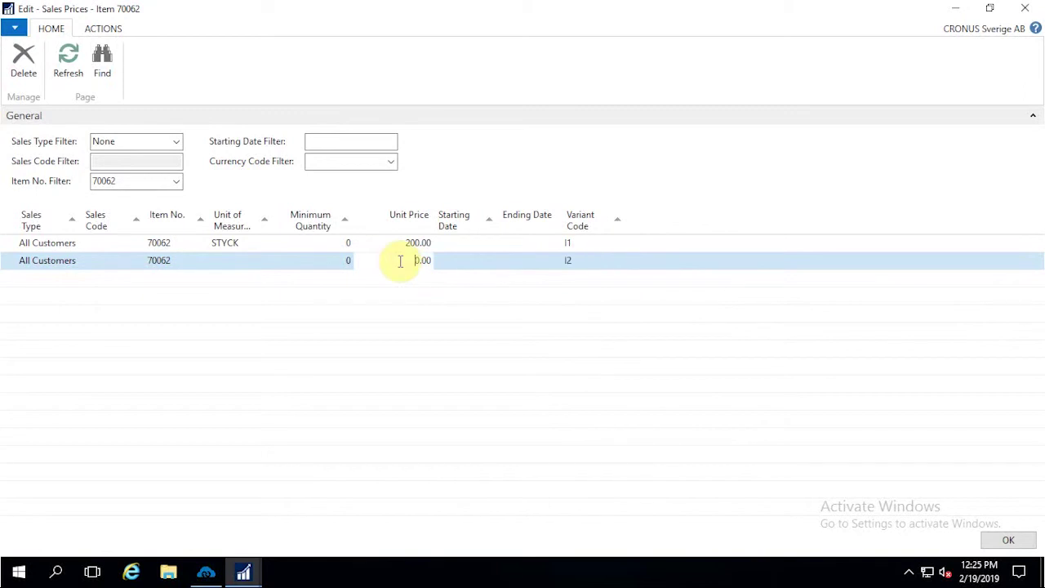
pyautogui.write('30')
pyautogui.click(247, 262)
pyautogui.click(265, 261)
pyautogui.click(250, 312)
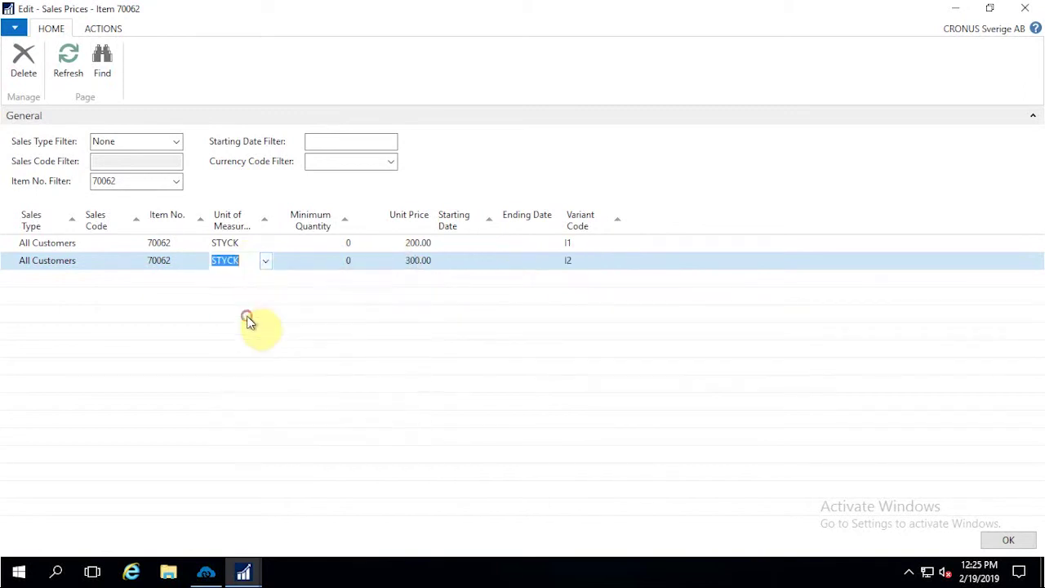
# Save the price lines, accept the rename, and close the sales prices list.
pyautogui.click(1008, 542)
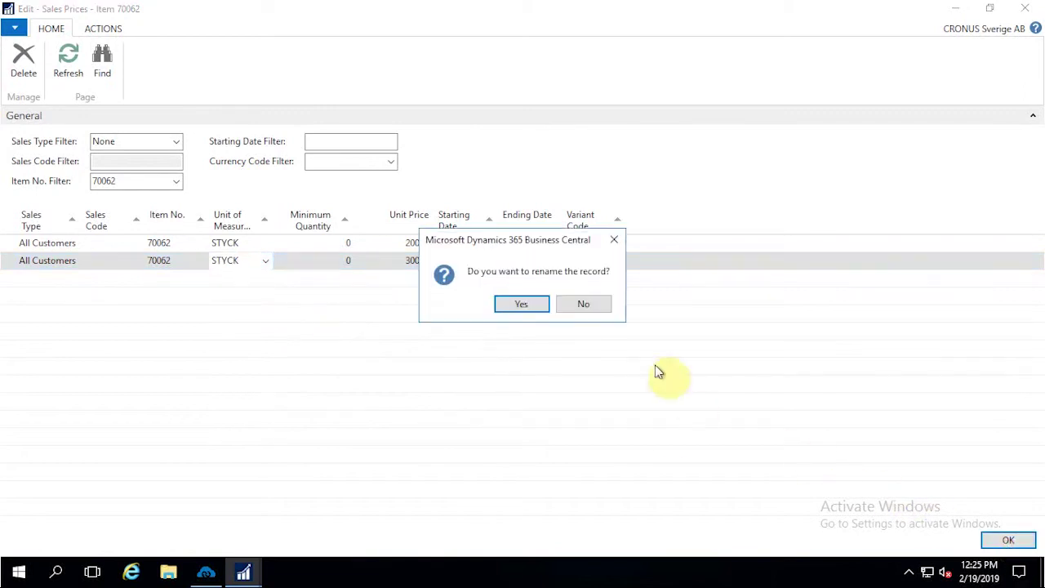
pyautogui.click(529, 304)
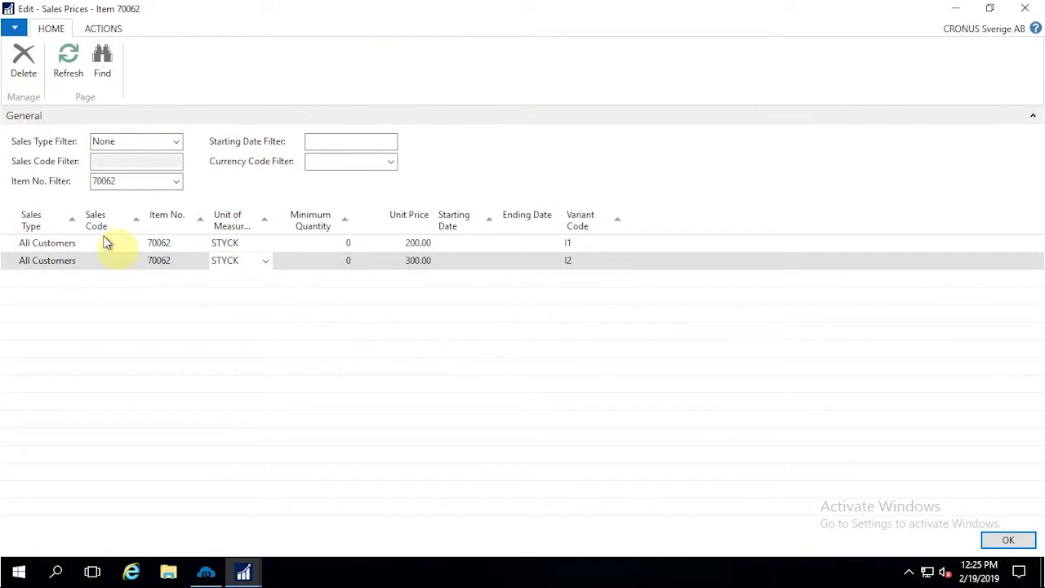
pyautogui.click(1006, 539)
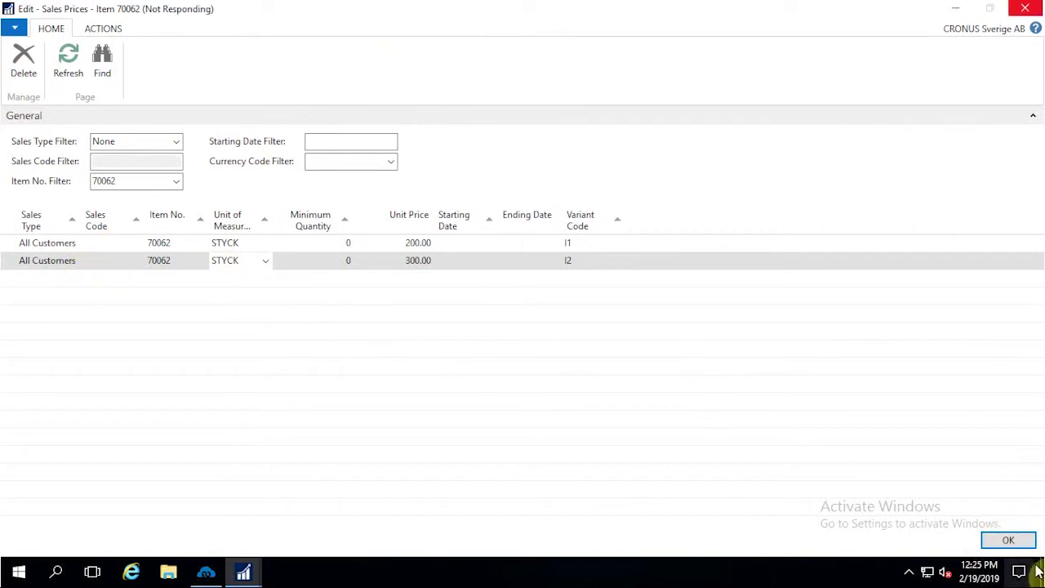
pyautogui.click(1005, 540)
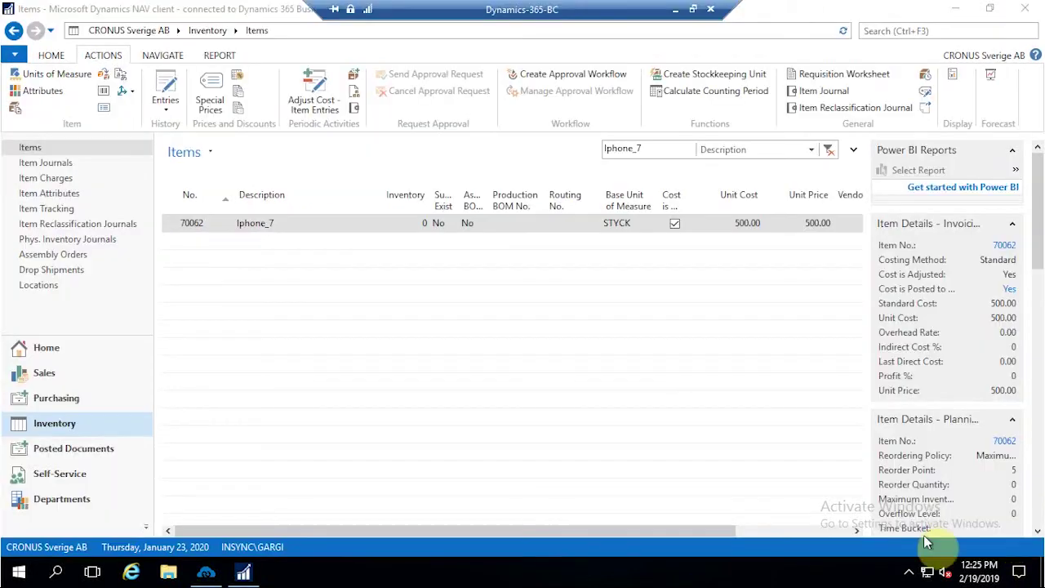
pyautogui.click(299, 230)
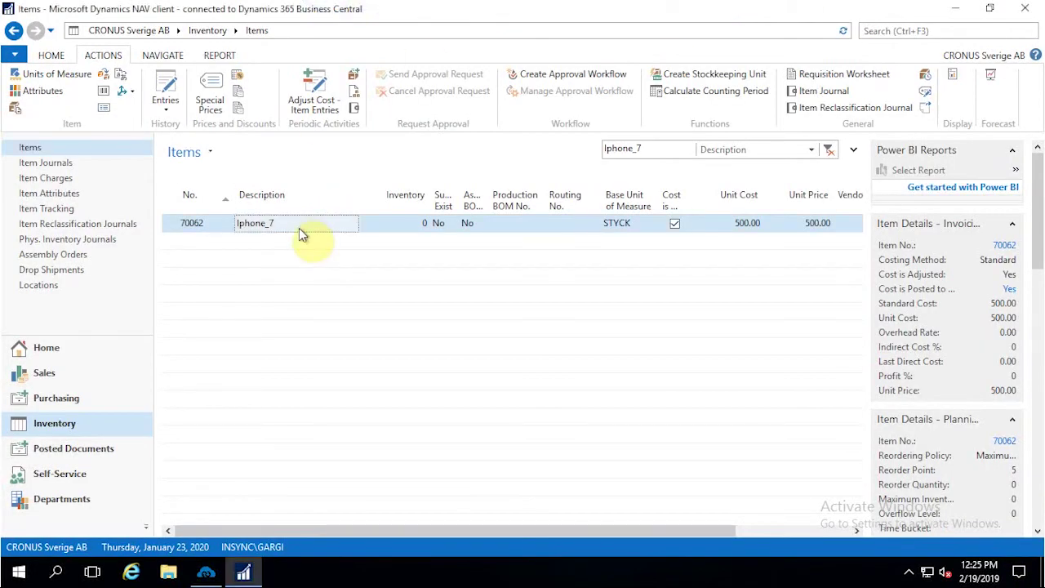
pyautogui.doubleClick(300, 233)
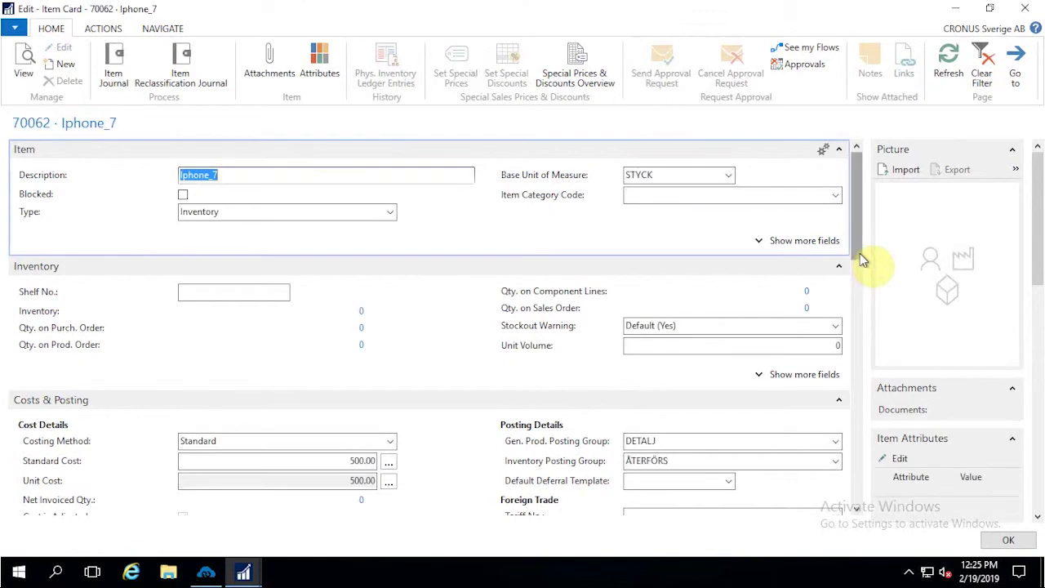
pyautogui.moveTo(858, 256); pyautogui.dragTo(854, 394)
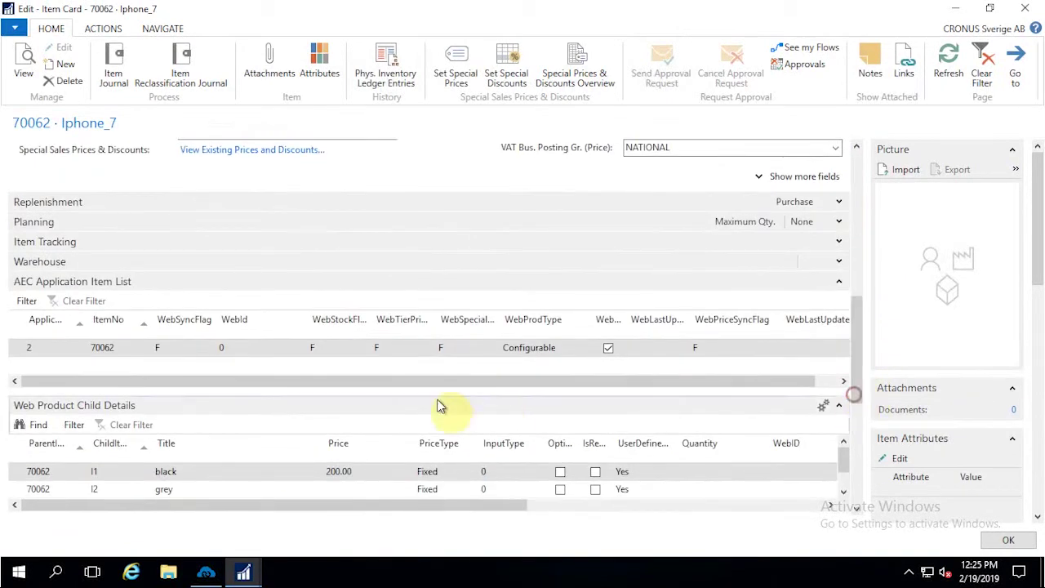
pyautogui.moveTo(488, 378); pyautogui.dragTo(541, 381)
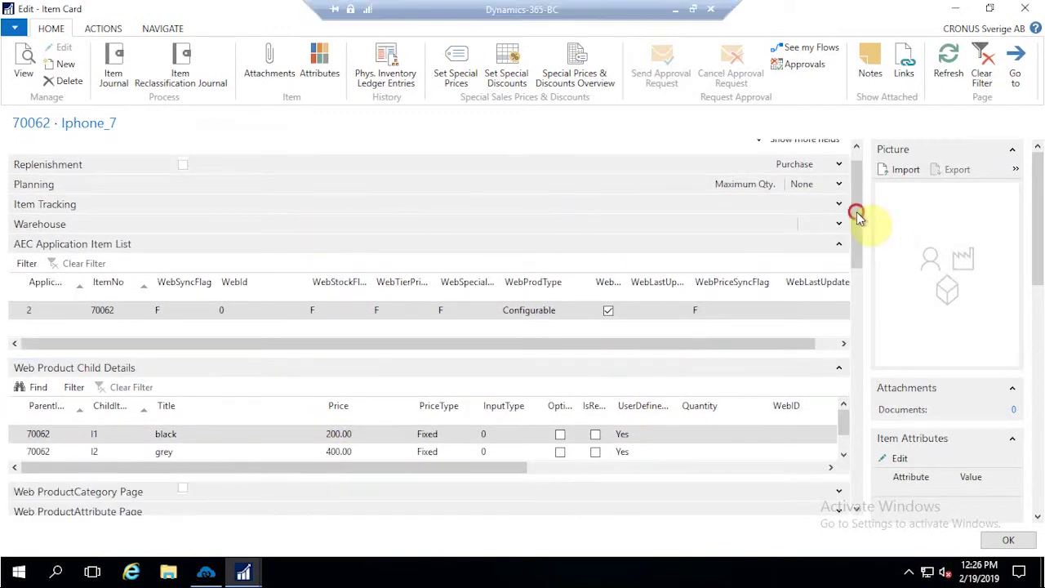
pyautogui.click(856, 155)
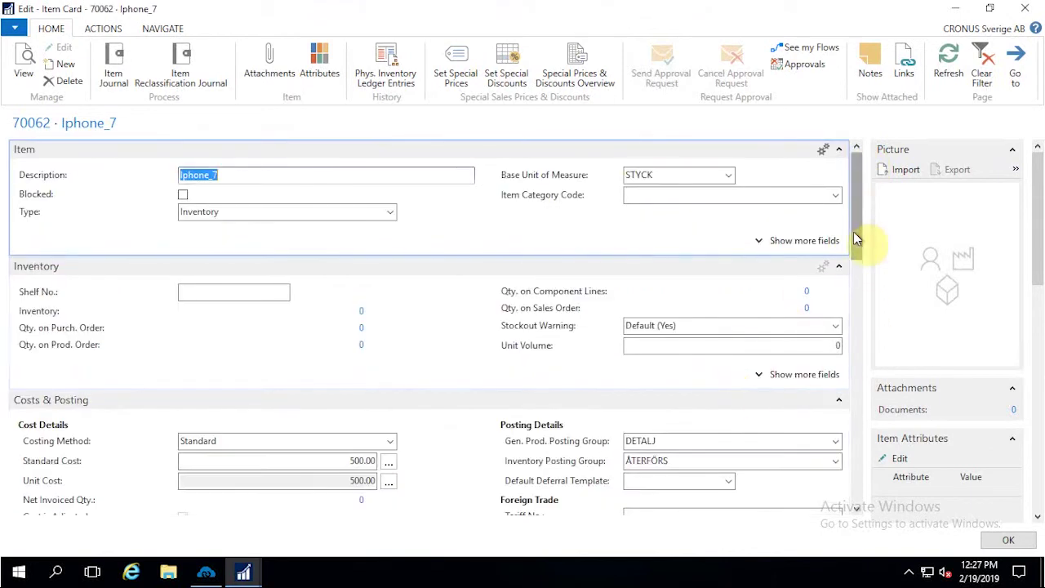
pyautogui.moveTo(854, 233); pyautogui.dragTo(850, 387)
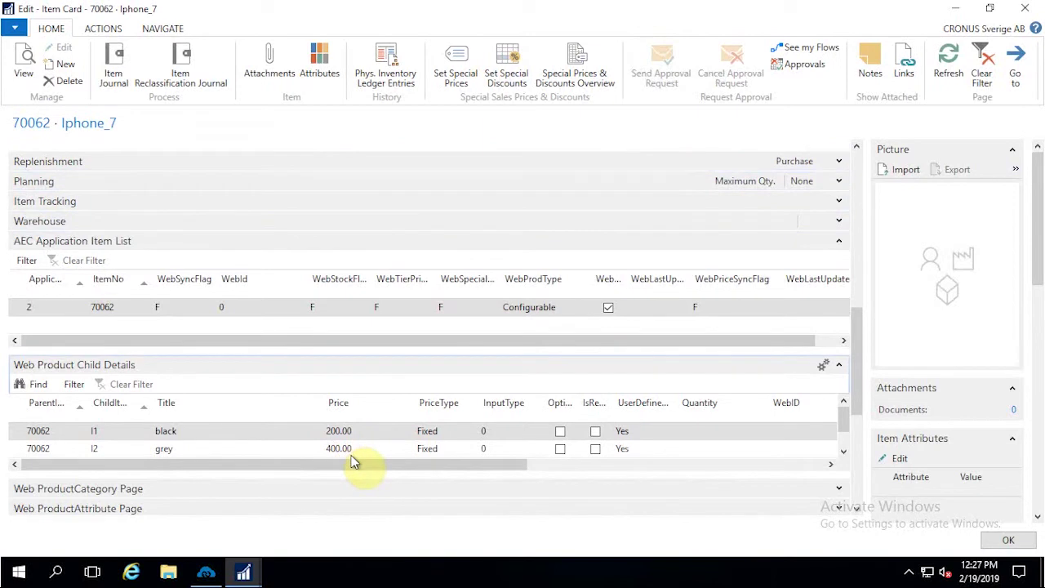
pyautogui.moveTo(441, 465)
pyautogui.mouseDown()
pyautogui.moveTo(552, 464)
pyautogui.moveTo(429, 464)
pyautogui.mouseUp()
pyautogui.click(1008, 540)
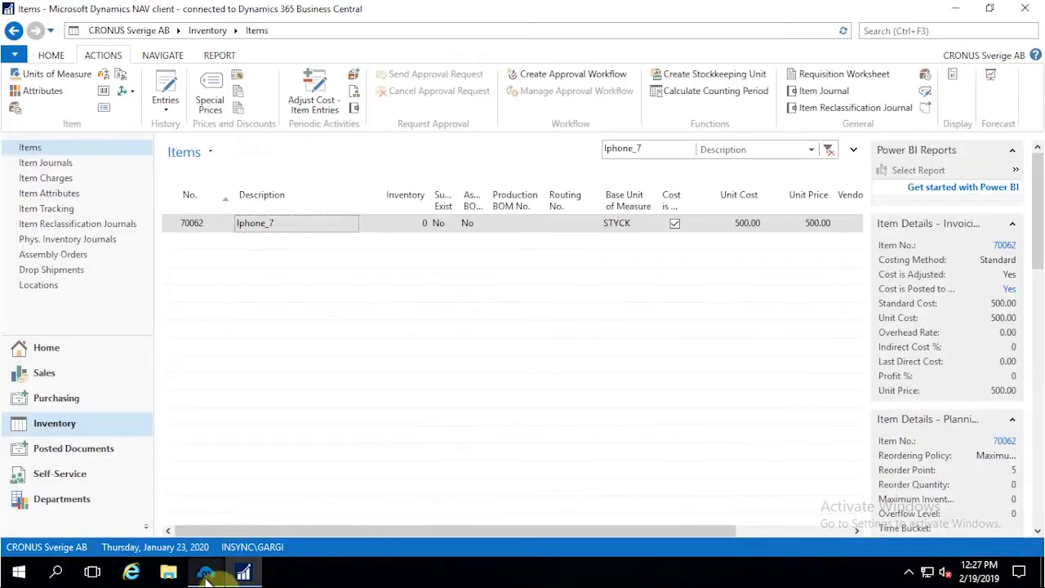
# Run APPSeCONNECT's Product : Add (with variants) sync from Business Central to Shopify.
pyautogui.click(206, 572)
pyautogui.scroll(3, 567, 401)
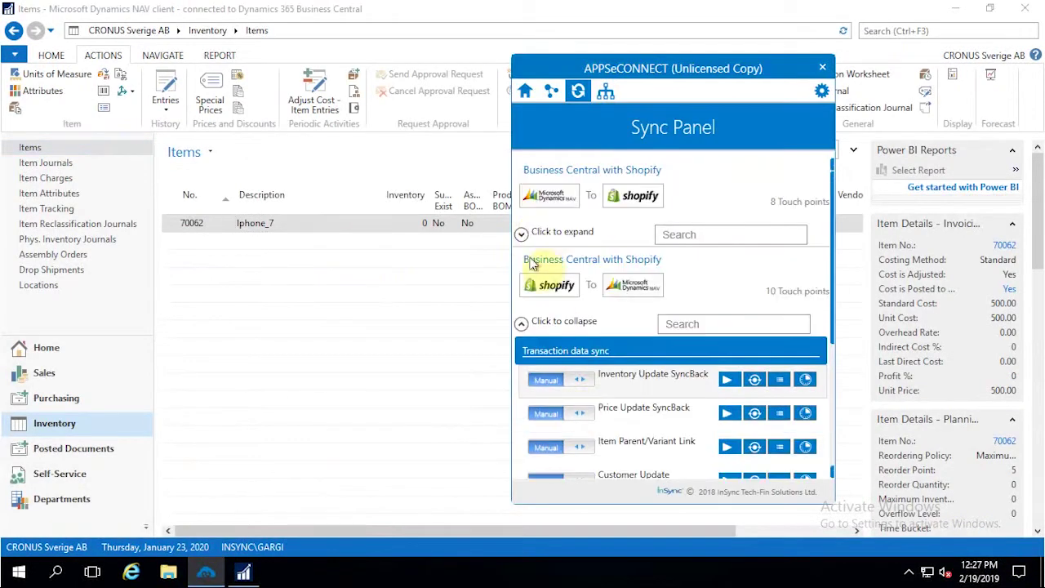
pyautogui.click(523, 235)
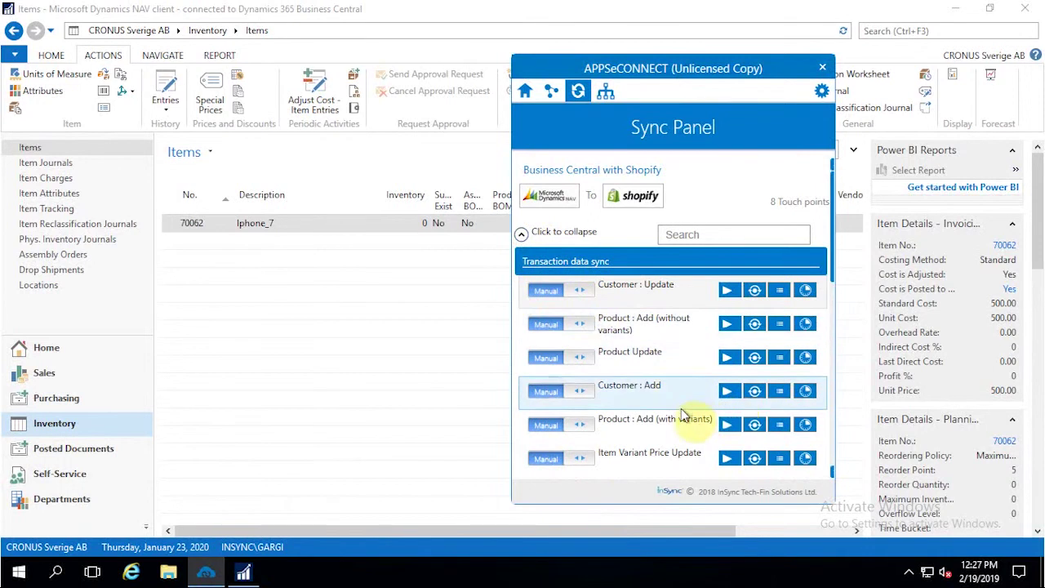
pyautogui.click(723, 426)
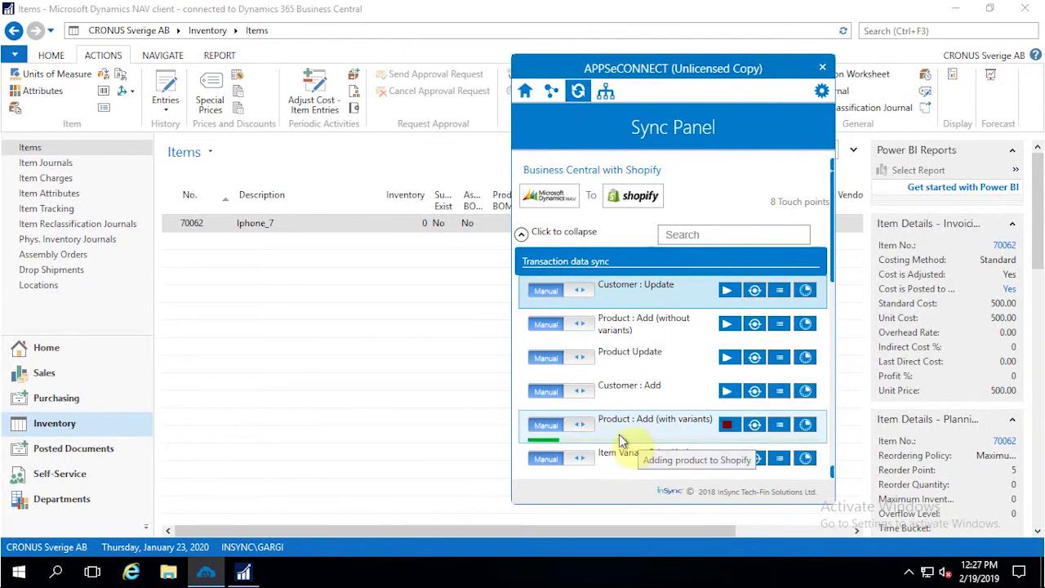
pyautogui.click(453, 341)
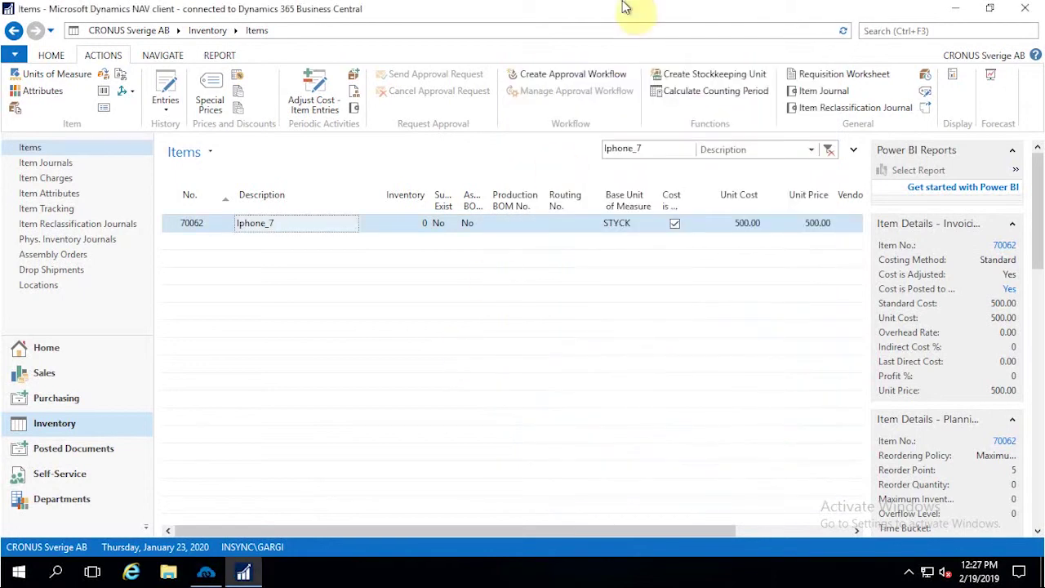
pyautogui.moveTo(623, 8)
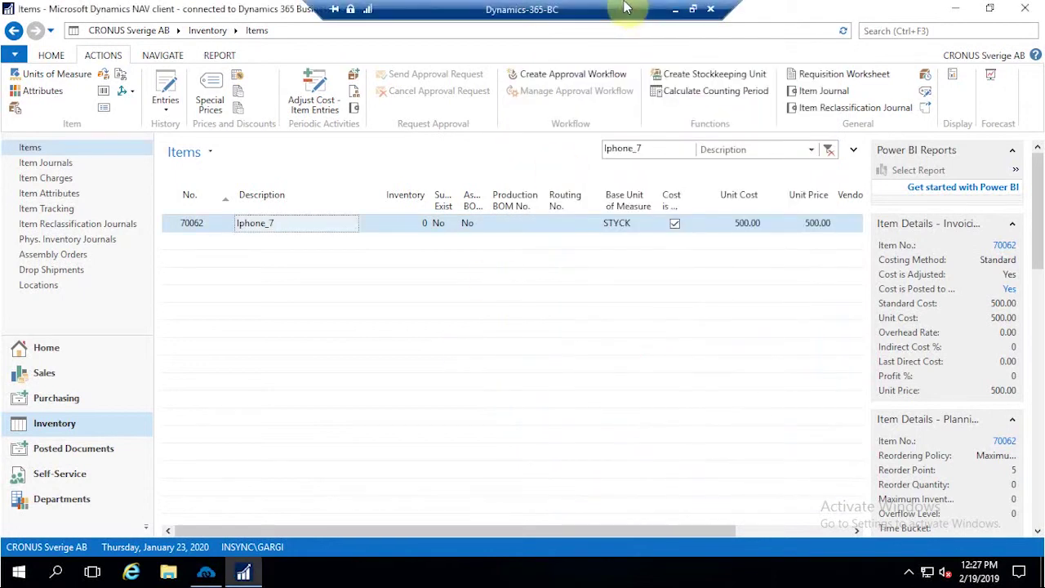
# Open Iphone_7 in Shopify Products and review its variants: black Rs. 200.00, grey Rs. 400.00.
pyautogui.click(674, 9)
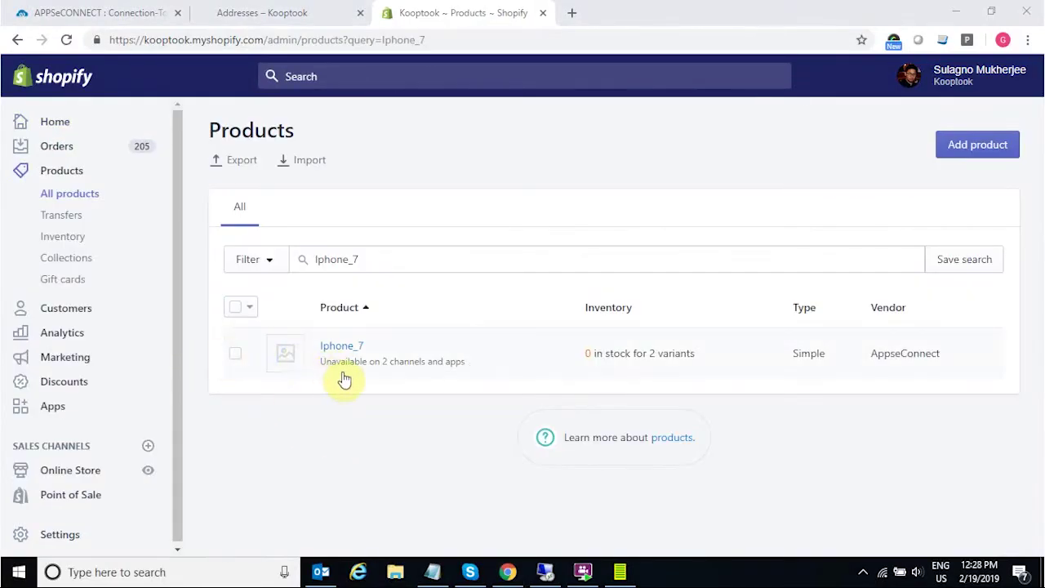
pyautogui.click(358, 349)
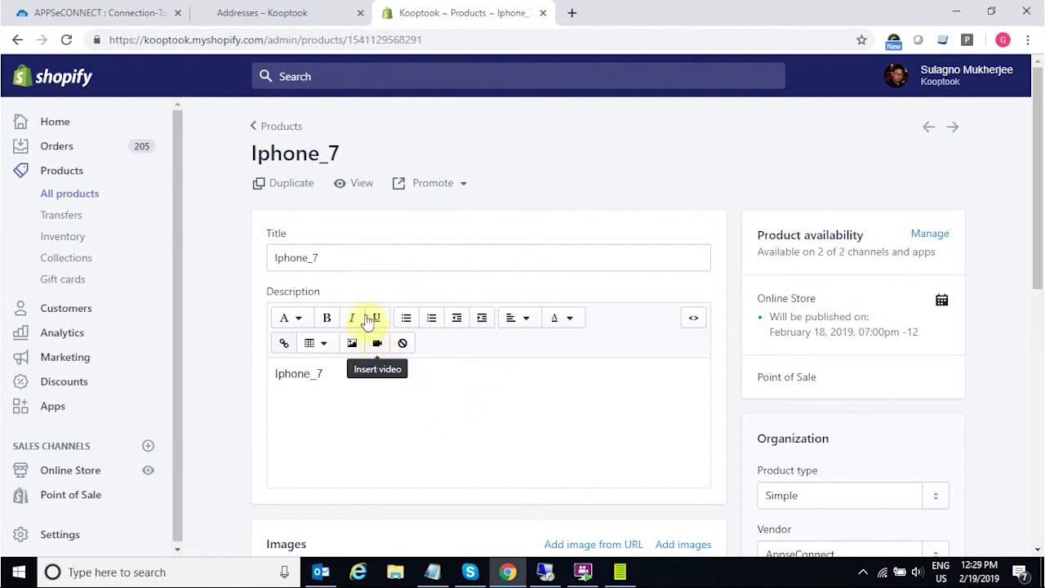
pyautogui.scroll(-2, 343, 274)
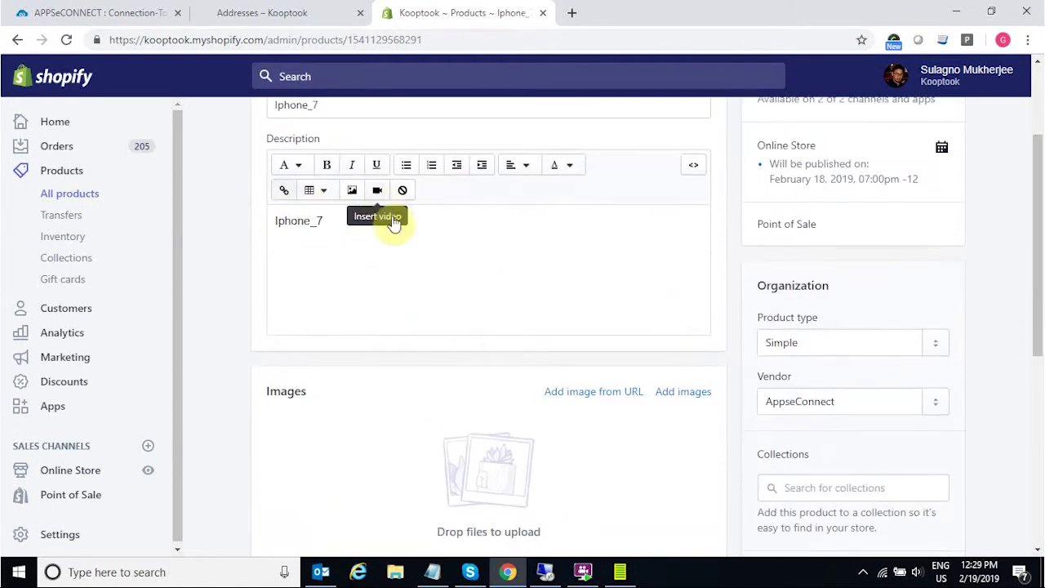
pyautogui.scroll(-4, 397, 268)
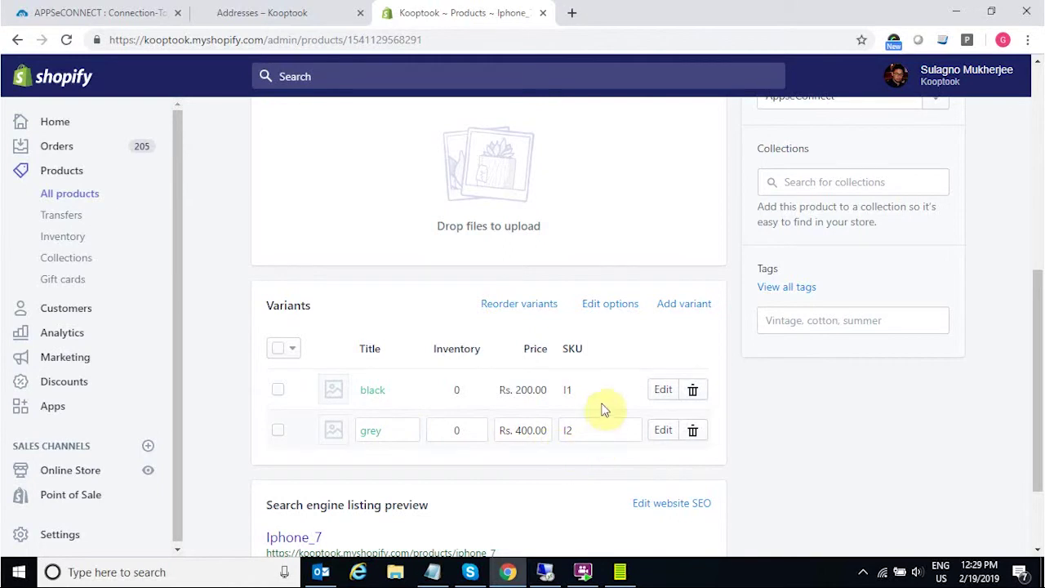
pyautogui.scroll(2, 660, 472)
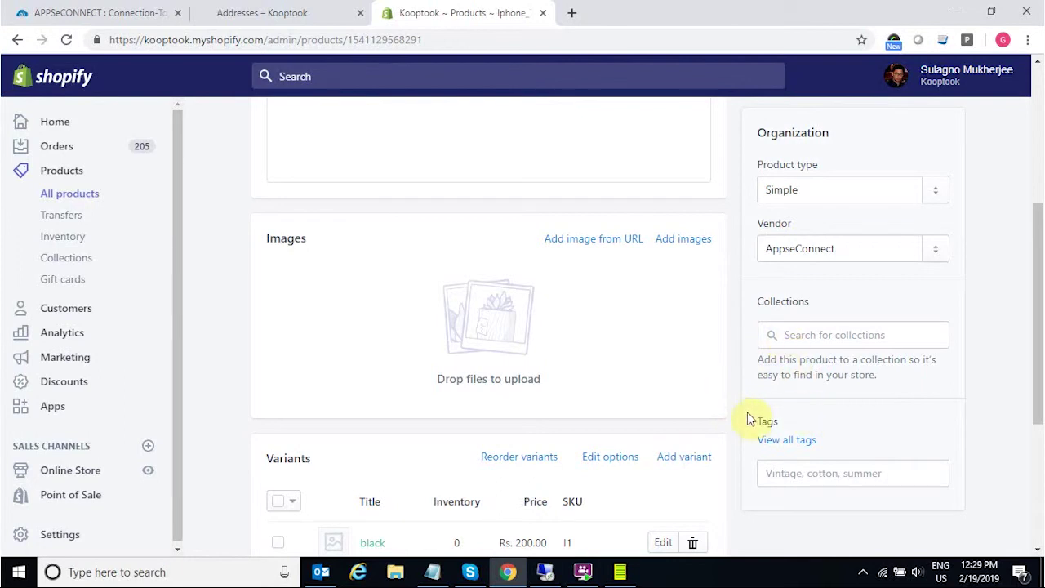
pyautogui.scroll(-3, 723, 453)
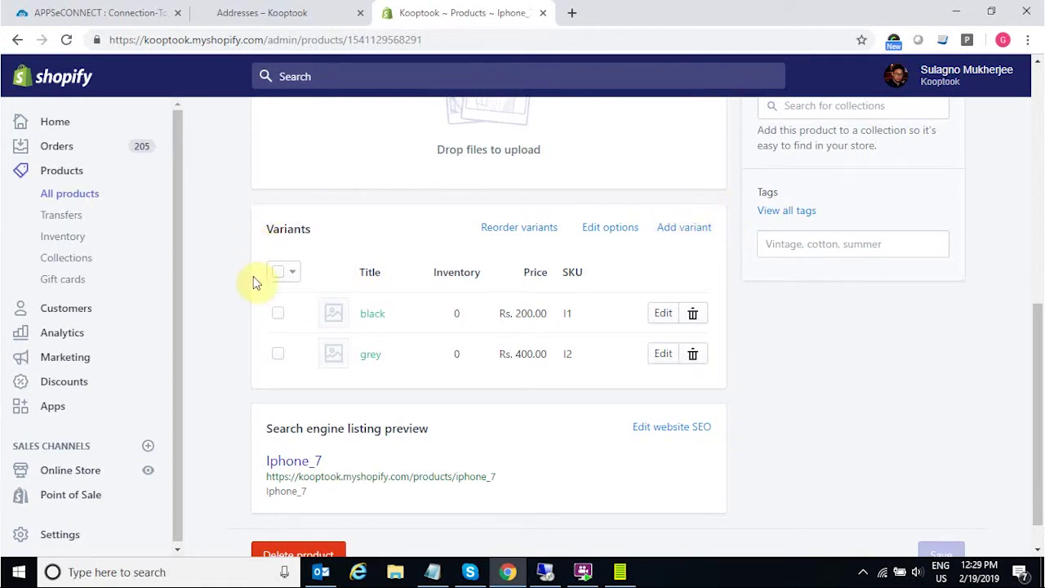
# Open the Iphone_7 item card and its item journal.
pyautogui.moveTo(548, 567)
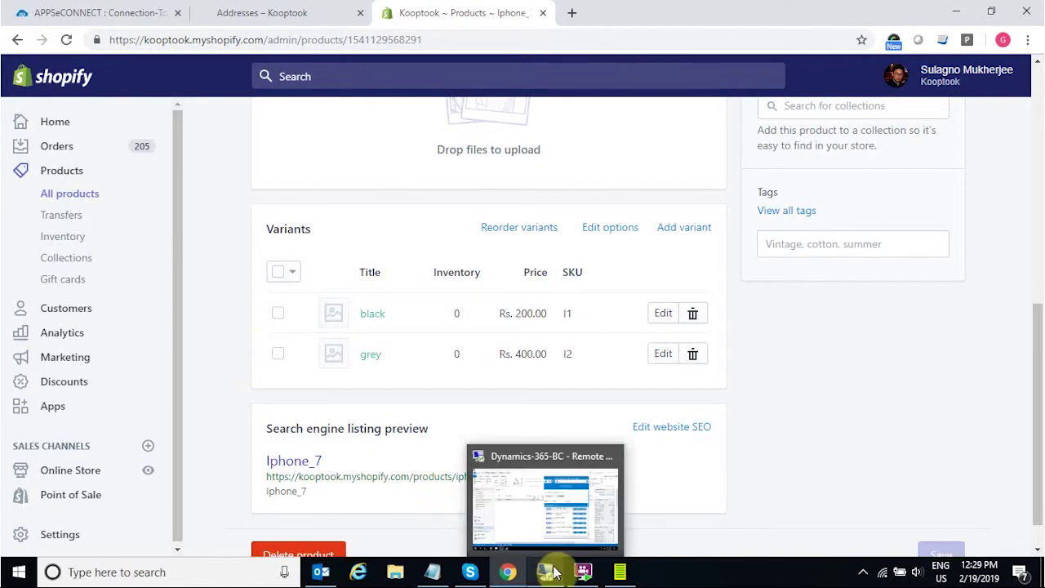
pyautogui.click(559, 529)
pyautogui.click(298, 225)
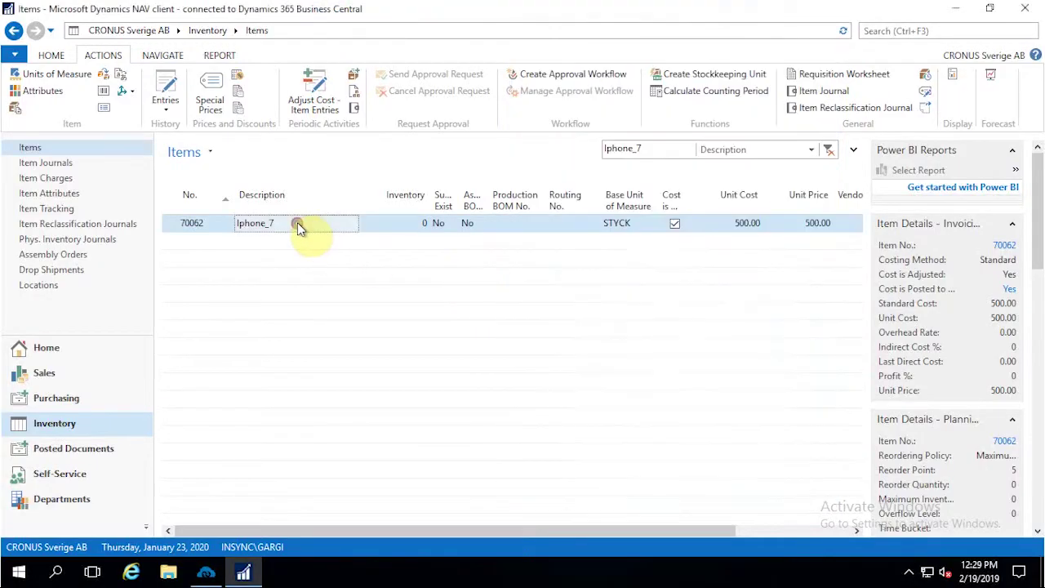
pyautogui.doubleClick(296, 226)
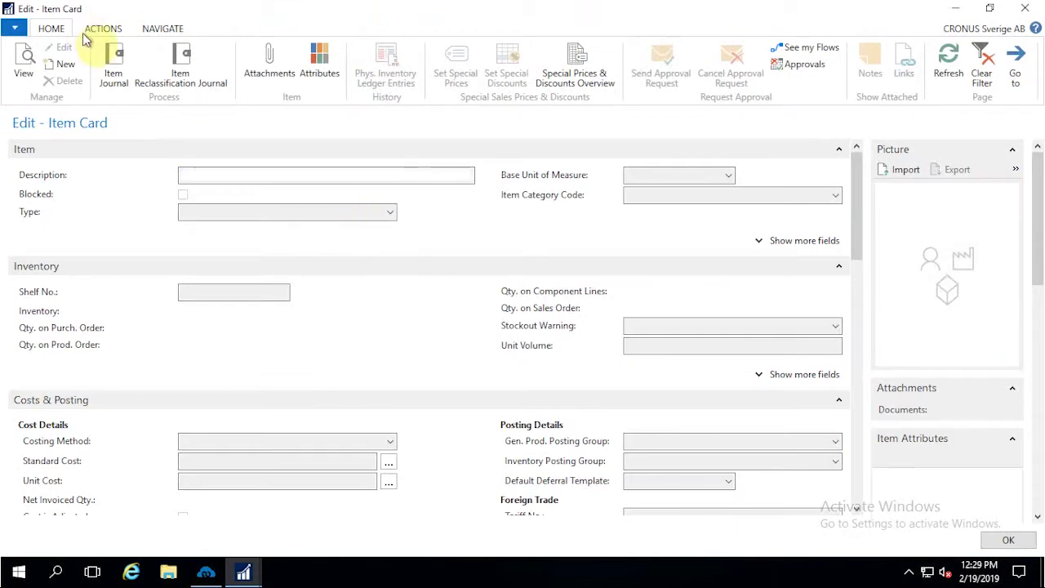
pyautogui.click(112, 73)
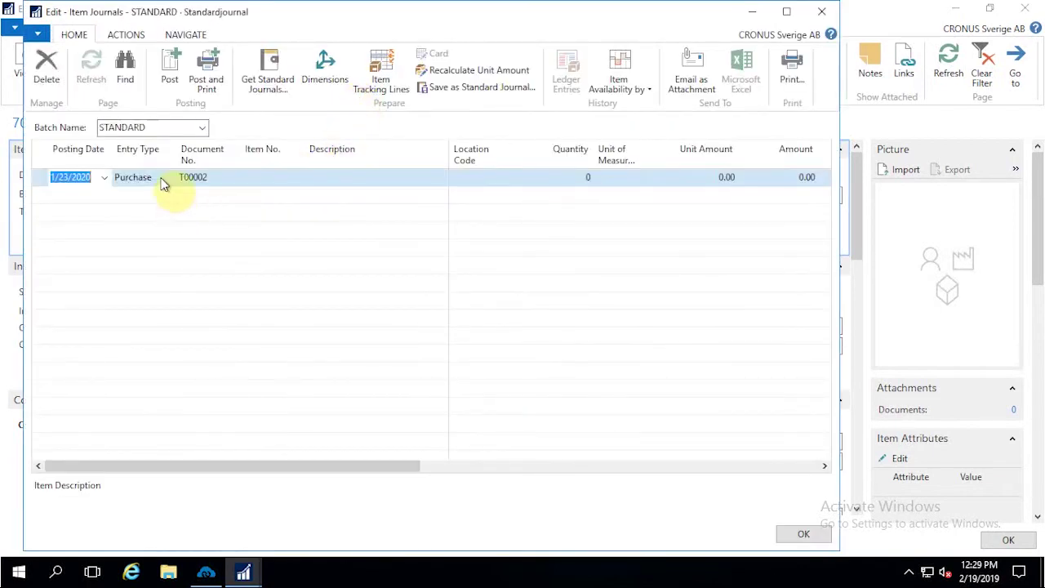
# Start a Positive Adjmt. journal line for item 70062.
pyautogui.click(159, 179)
pyautogui.click(167, 177)
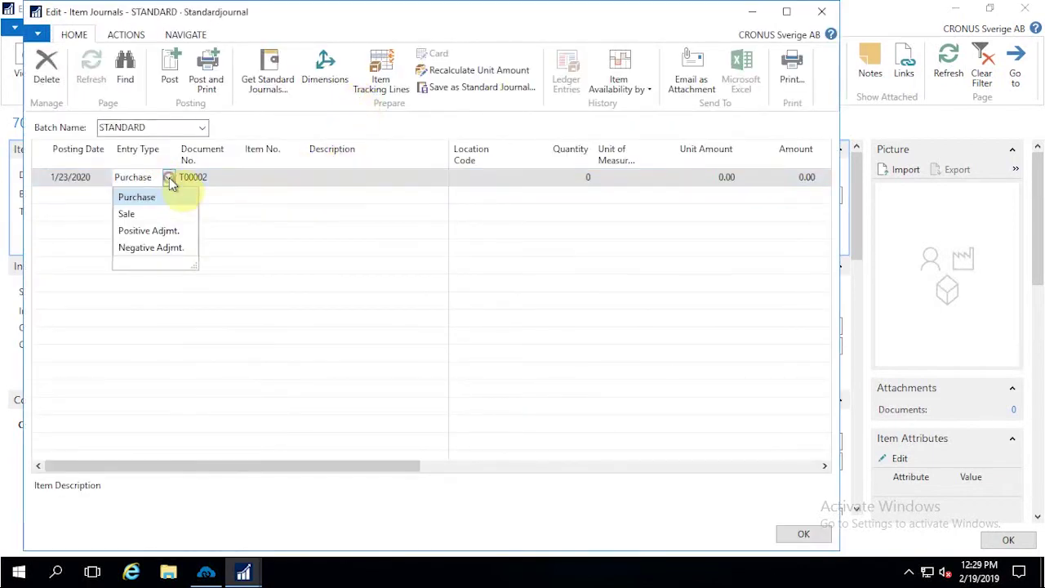
pyautogui.click(155, 231)
pyautogui.click(271, 176)
pyautogui.click(294, 177)
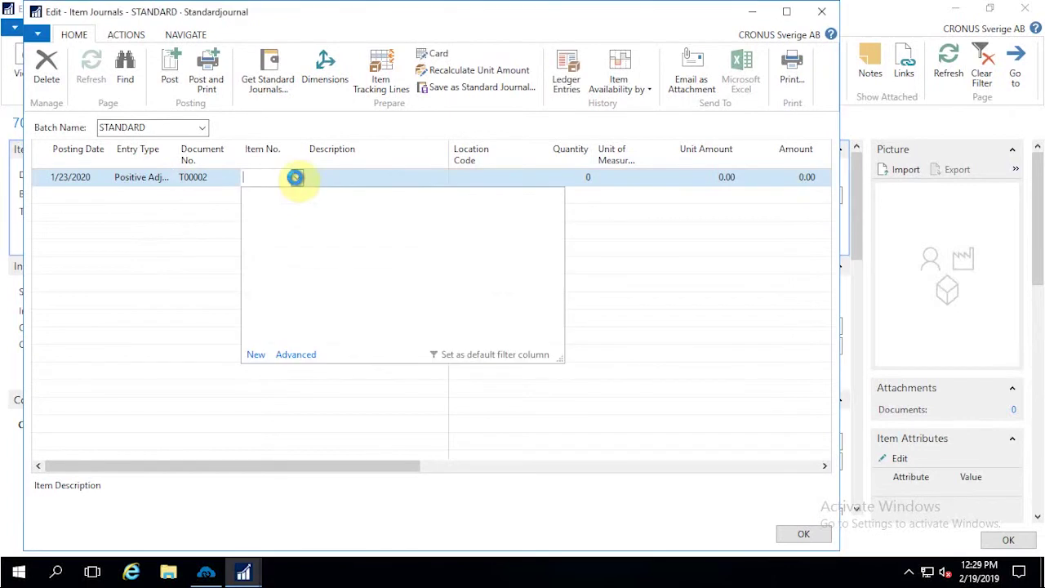
pyautogui.click(327, 199)
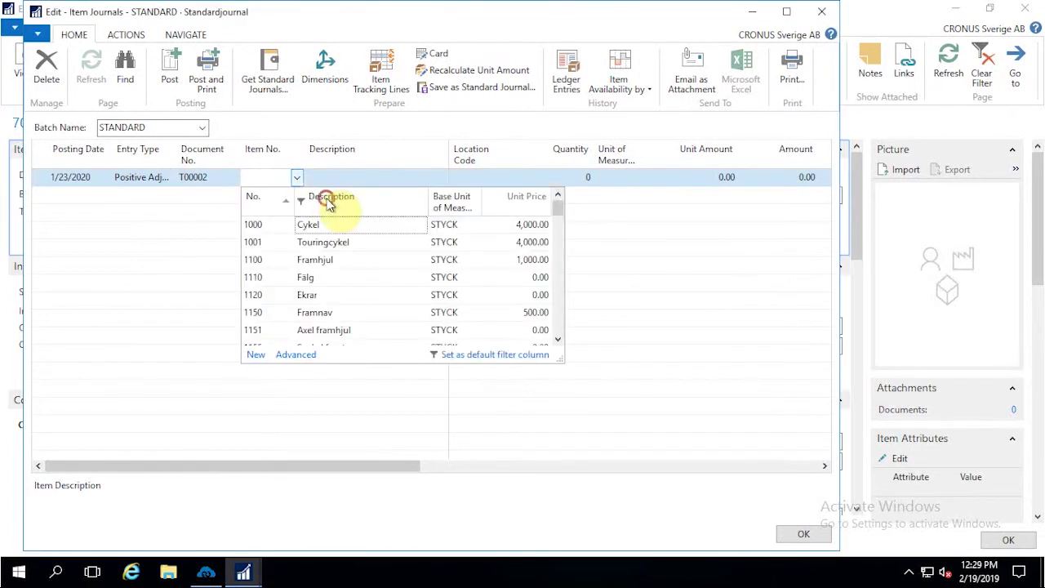
pyautogui.click(267, 176)
pyautogui.write('lp')
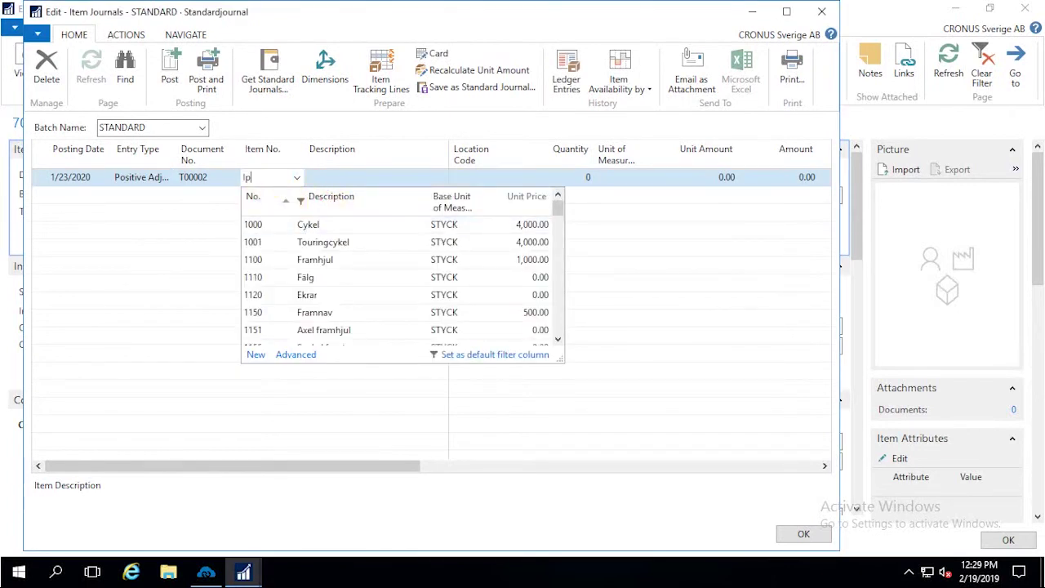
pyautogui.click(292, 227)
pyautogui.click(352, 178)
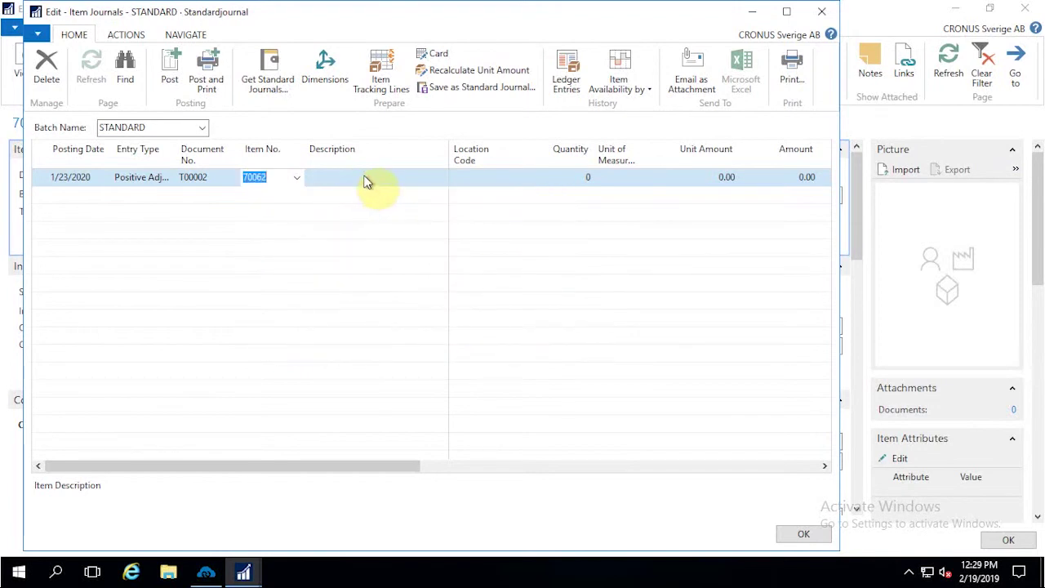
# Set the line to black variant I1 at location BLUE with quantity 500.
pyautogui.click(643, 89)
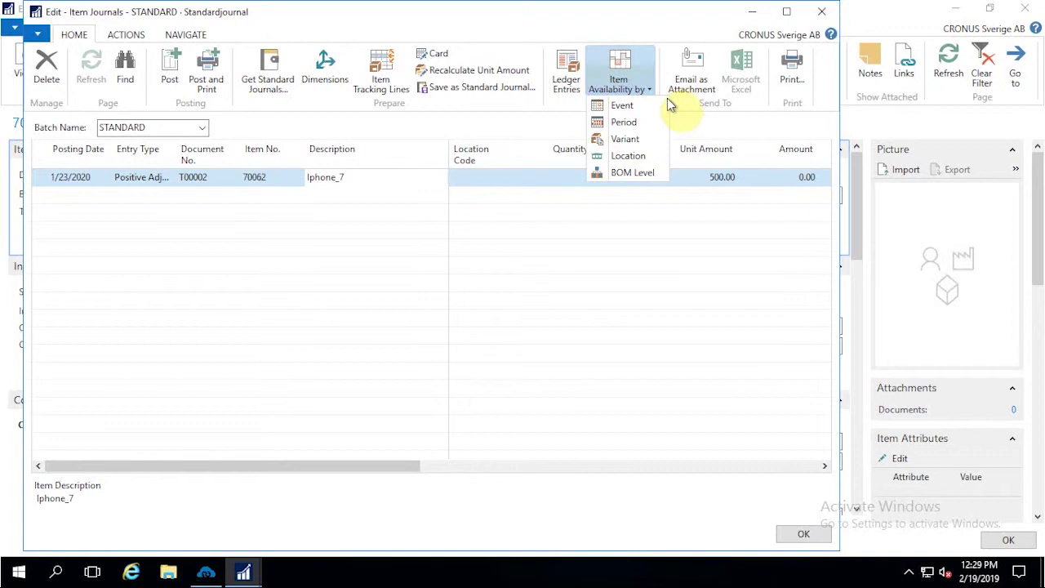
pyautogui.click(640, 144)
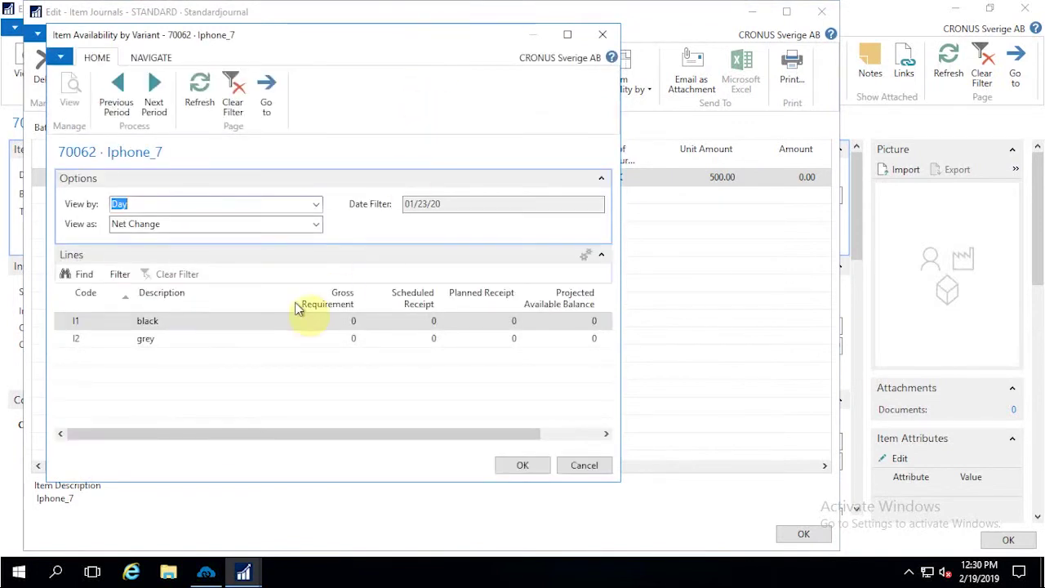
pyautogui.click(521, 467)
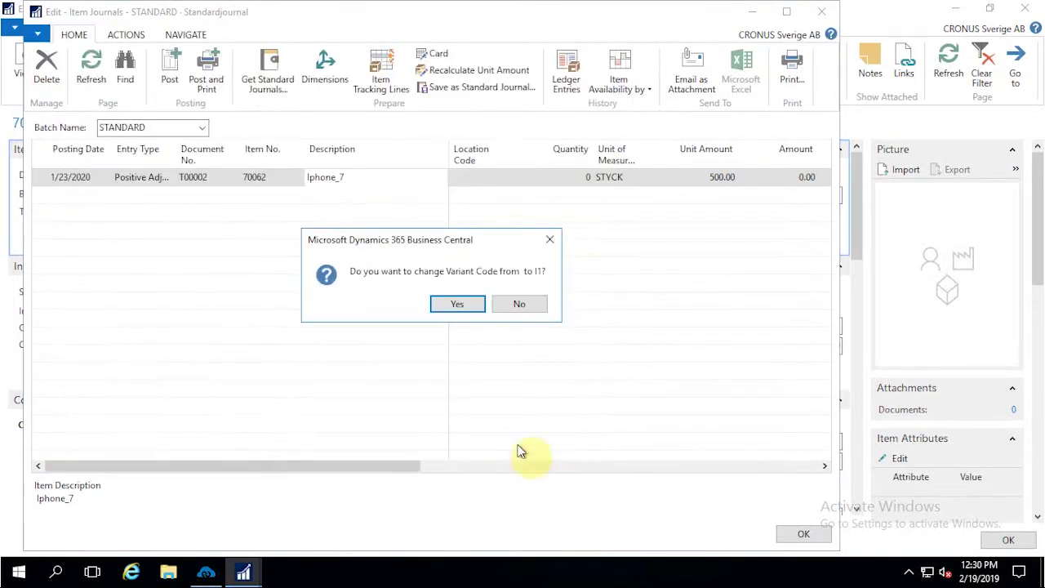
pyautogui.click(466, 304)
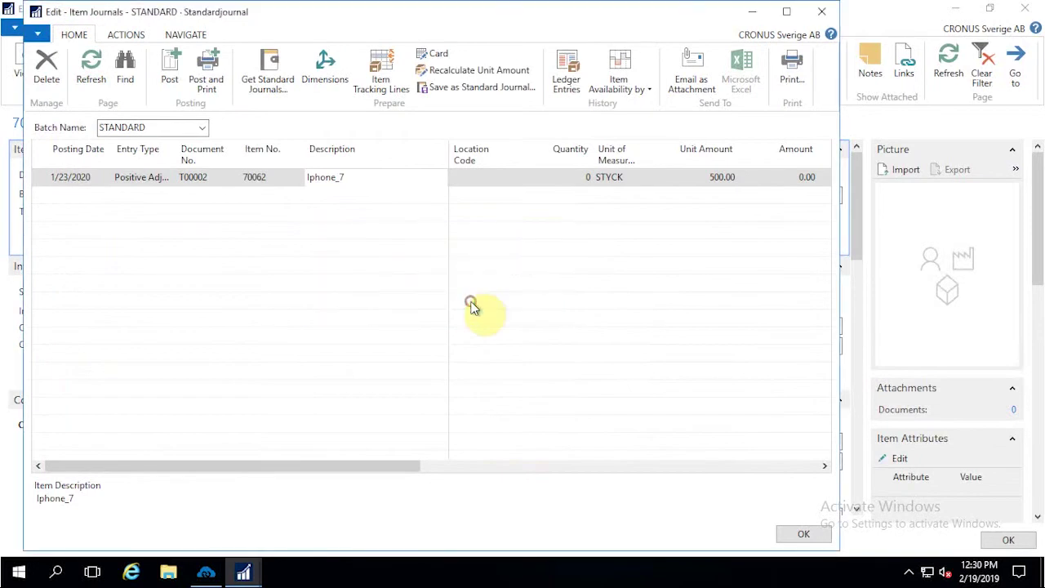
pyautogui.click(510, 181)
pyautogui.click(504, 177)
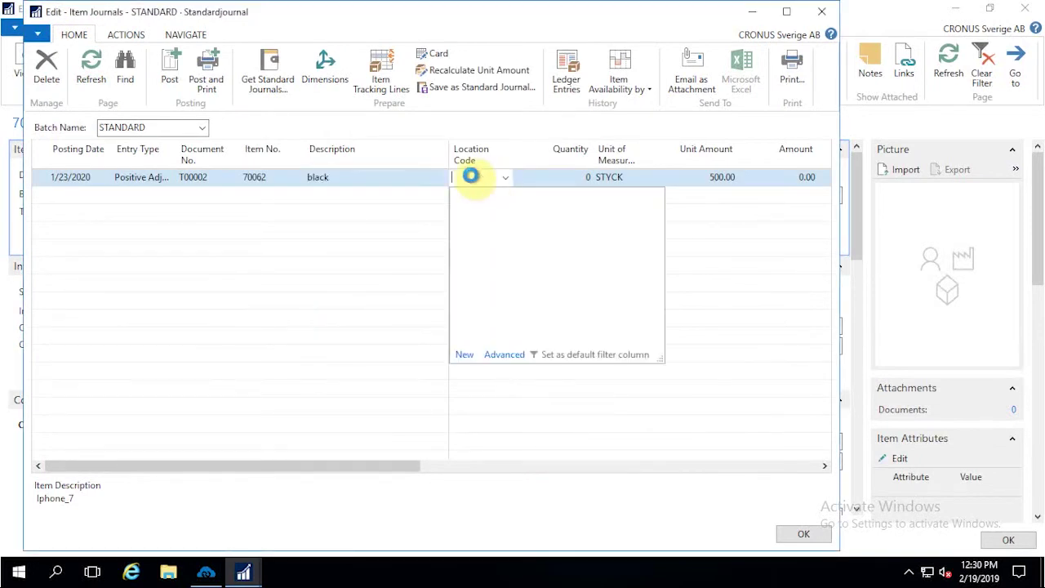
pyautogui.click(516, 225)
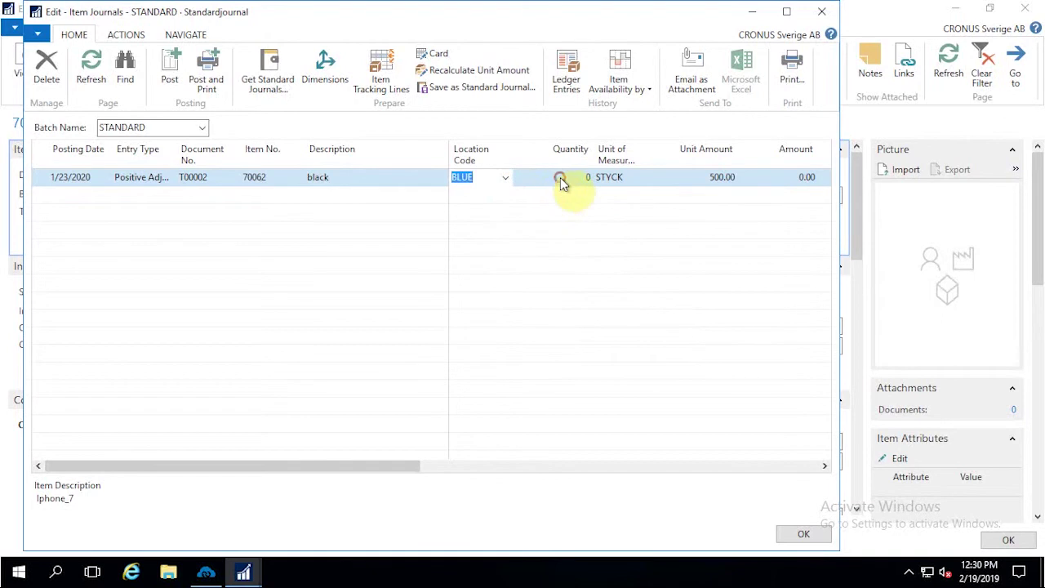
pyautogui.click(560, 178)
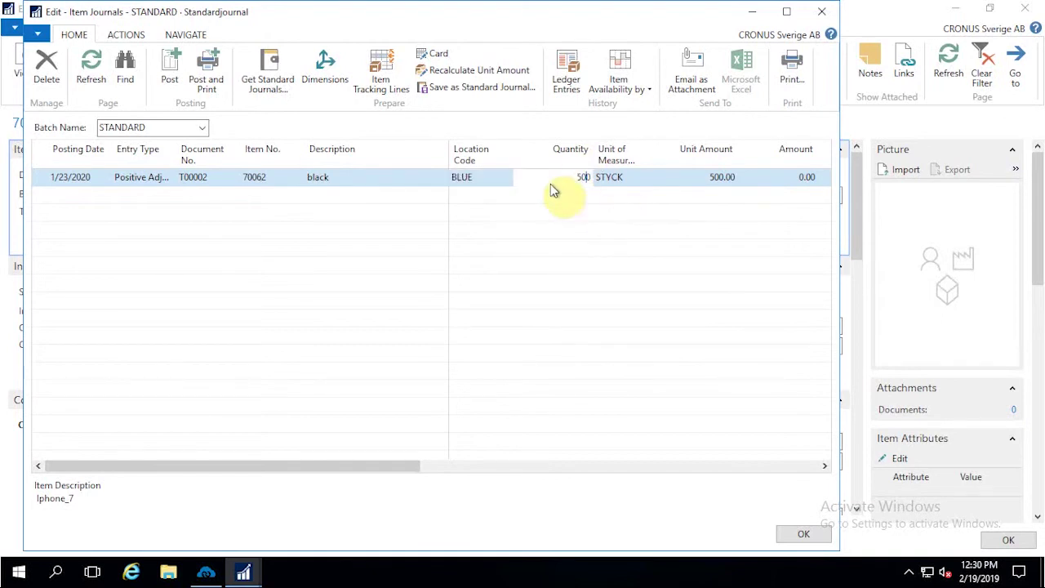
pyautogui.click(91, 197)
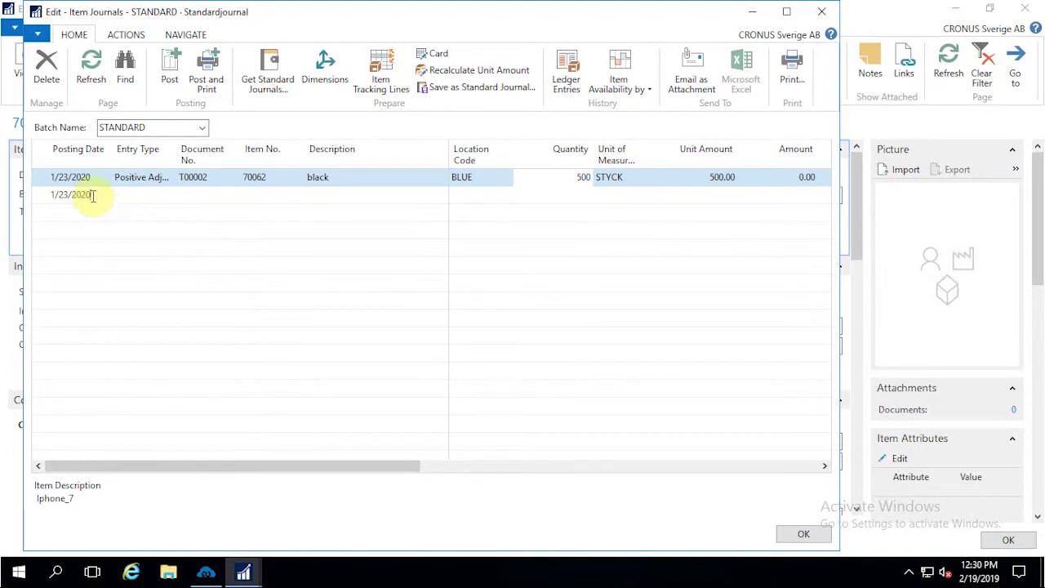
# Enter item 70062 on the second line and pick the grey variant I2.
pyautogui.click(270, 194)
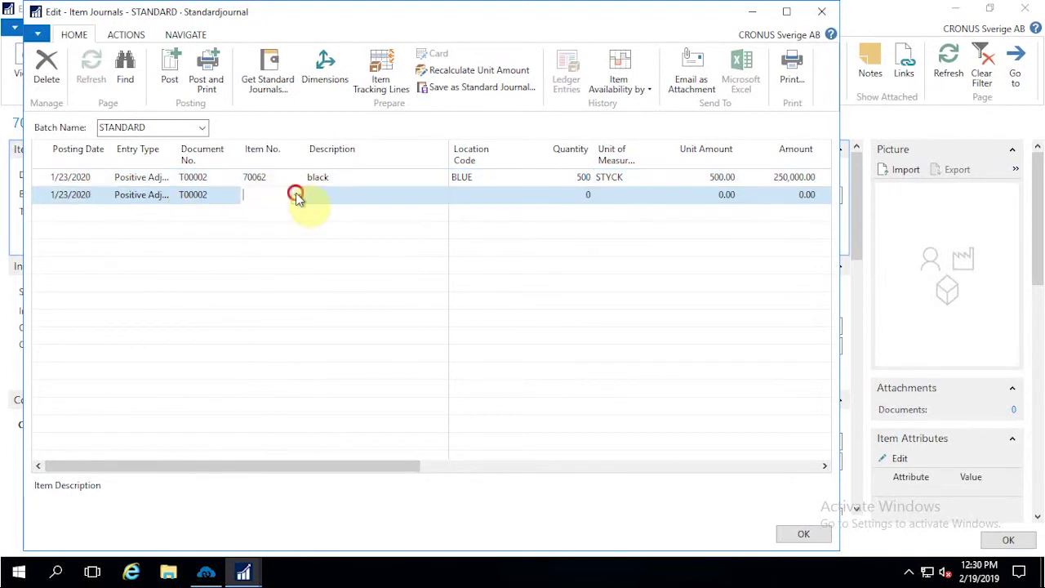
pyautogui.click(296, 195)
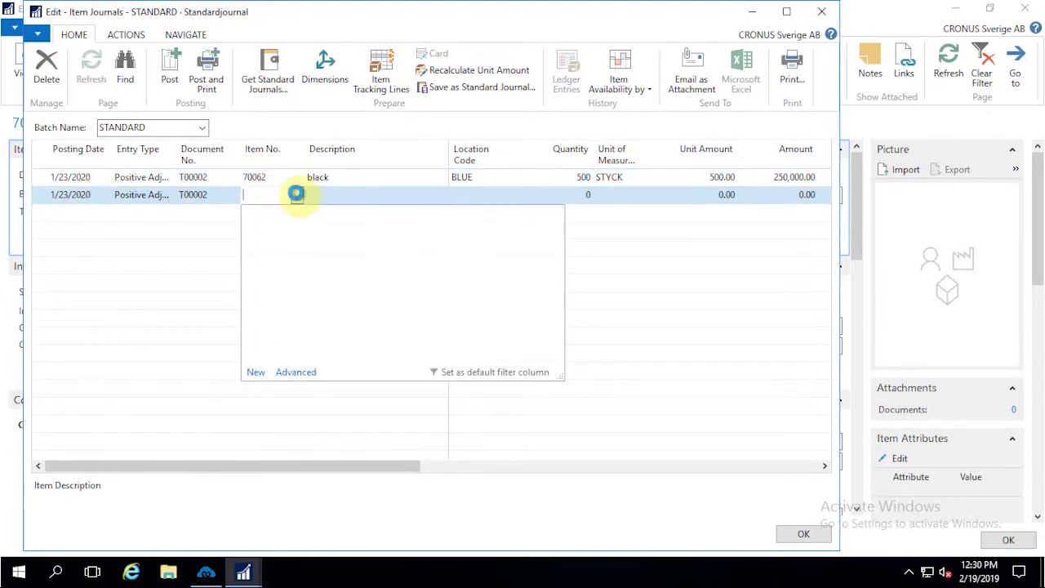
pyautogui.write('7')
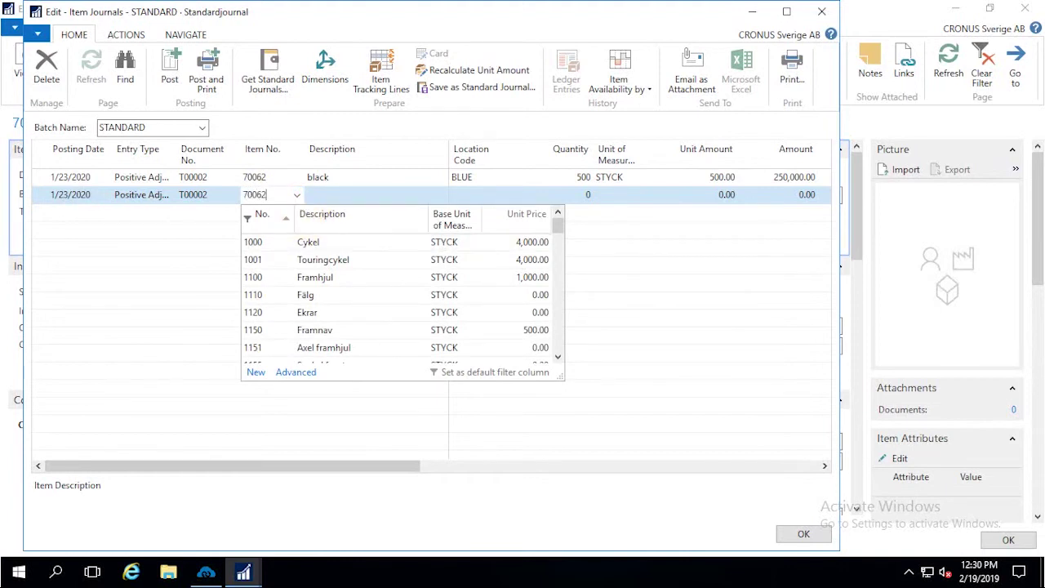
pyautogui.write('0062')
pyautogui.click(266, 241)
pyautogui.click(356, 200)
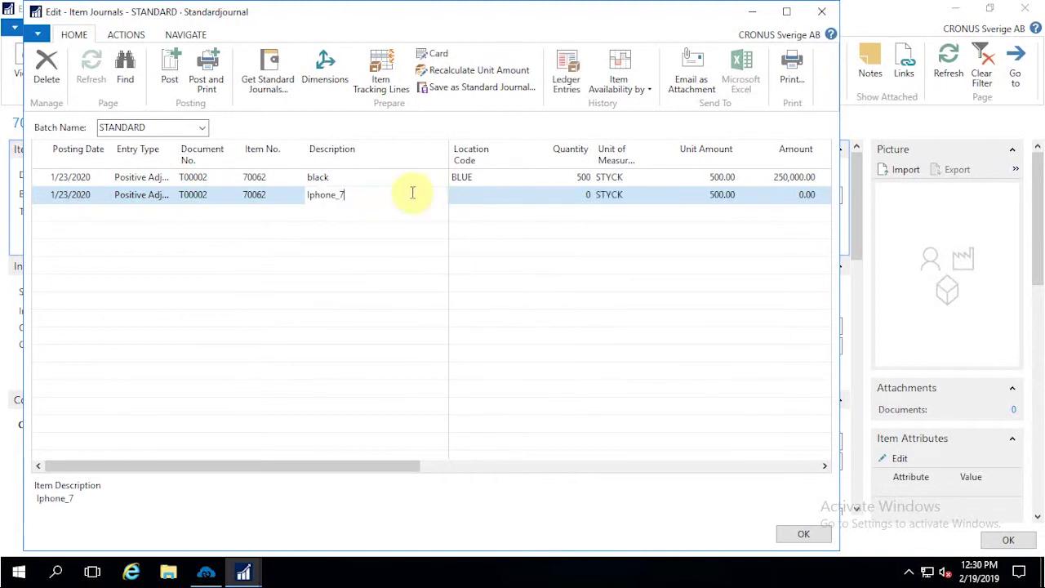
pyautogui.click(630, 90)
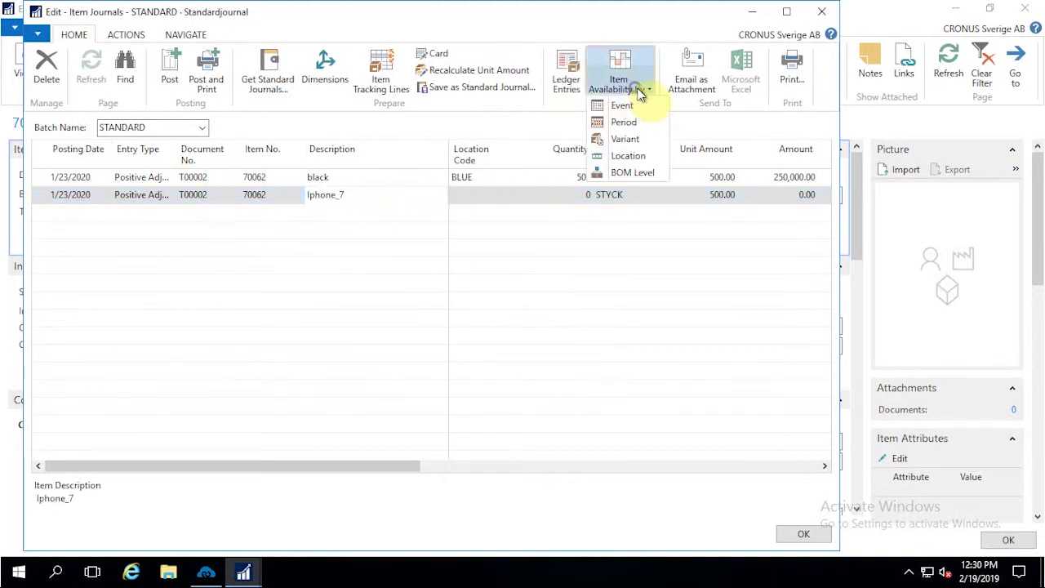
pyautogui.click(635, 141)
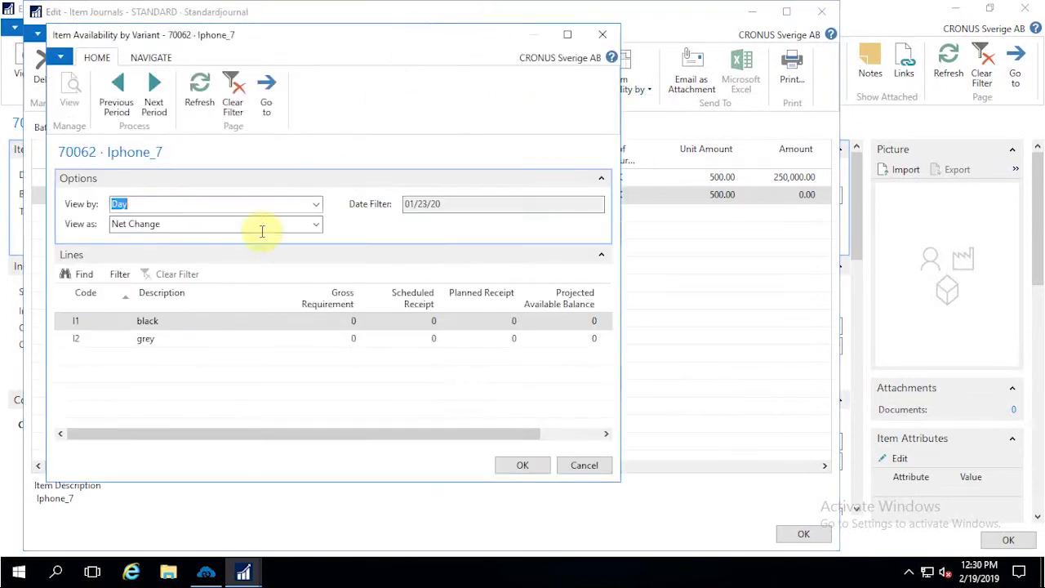
pyautogui.click(163, 339)
pyautogui.click(523, 465)
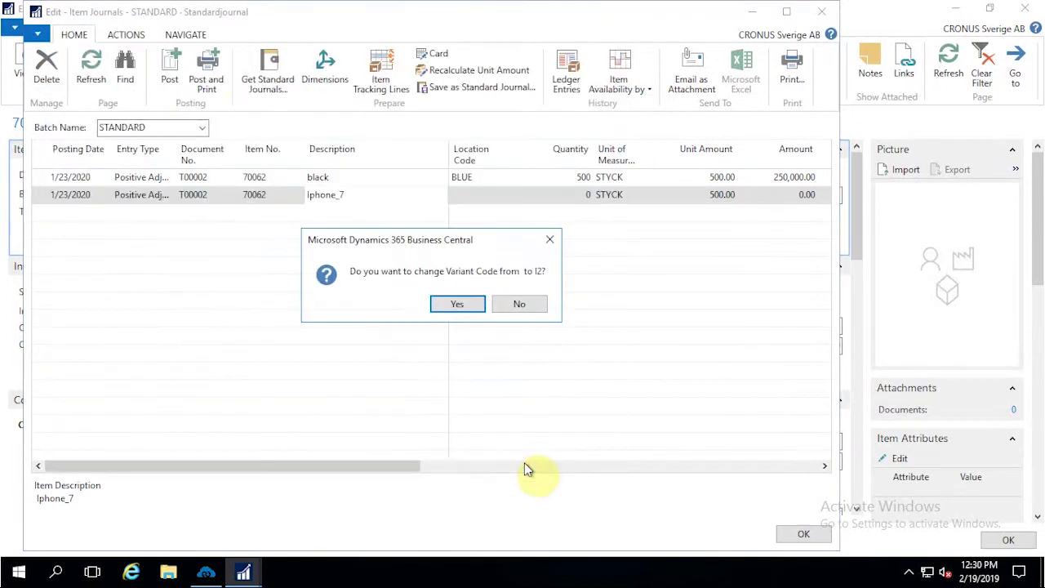
pyautogui.click(466, 308)
# Set the second line's location to BLUE and its quantity to 600.
pyautogui.click(494, 196)
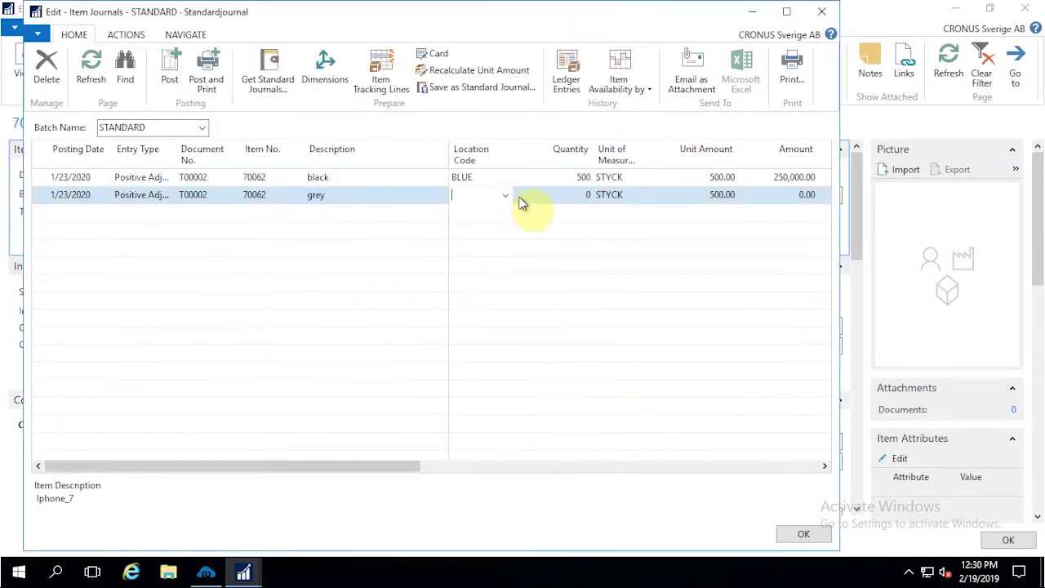
pyautogui.click(507, 196)
pyautogui.click(479, 240)
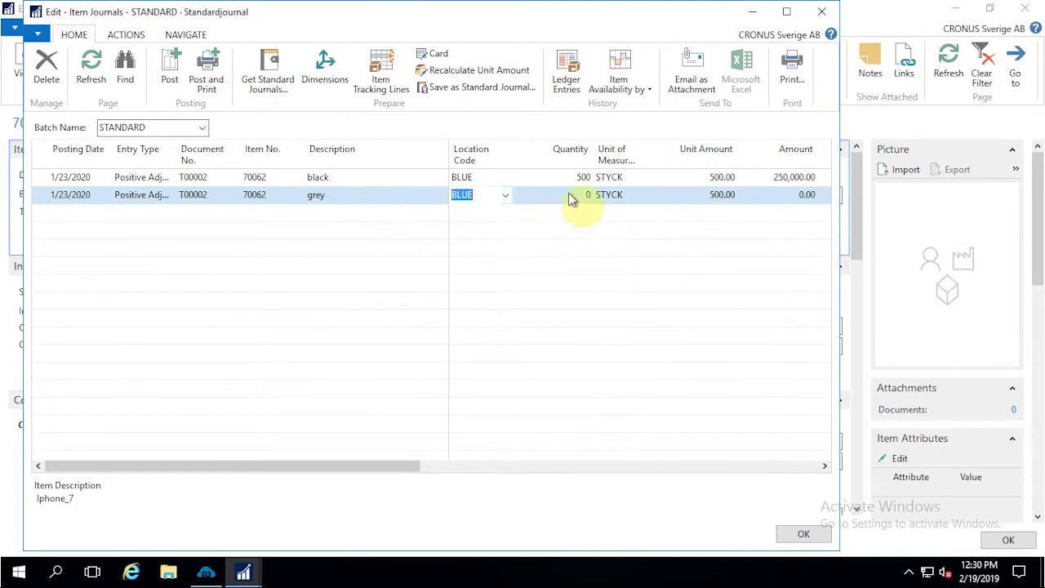
pyautogui.click(571, 195)
pyautogui.write('600')
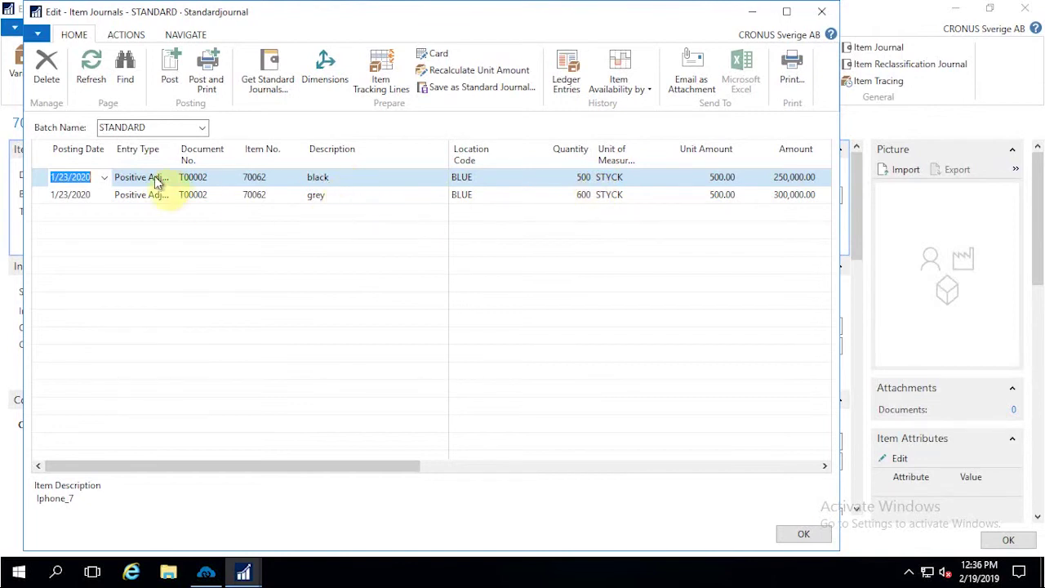
# Post both Iphone_7 journal lines and close the item journal, bringing inventory to 1,100.
pyautogui.click(178, 85)
pyautogui.click(431, 304)
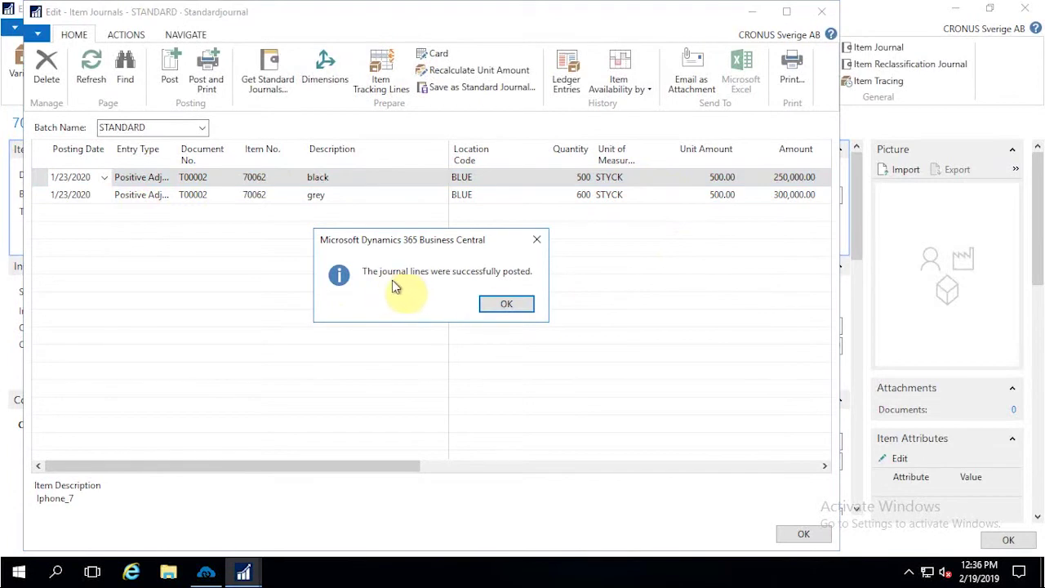
pyautogui.click(500, 306)
pyautogui.click(808, 534)
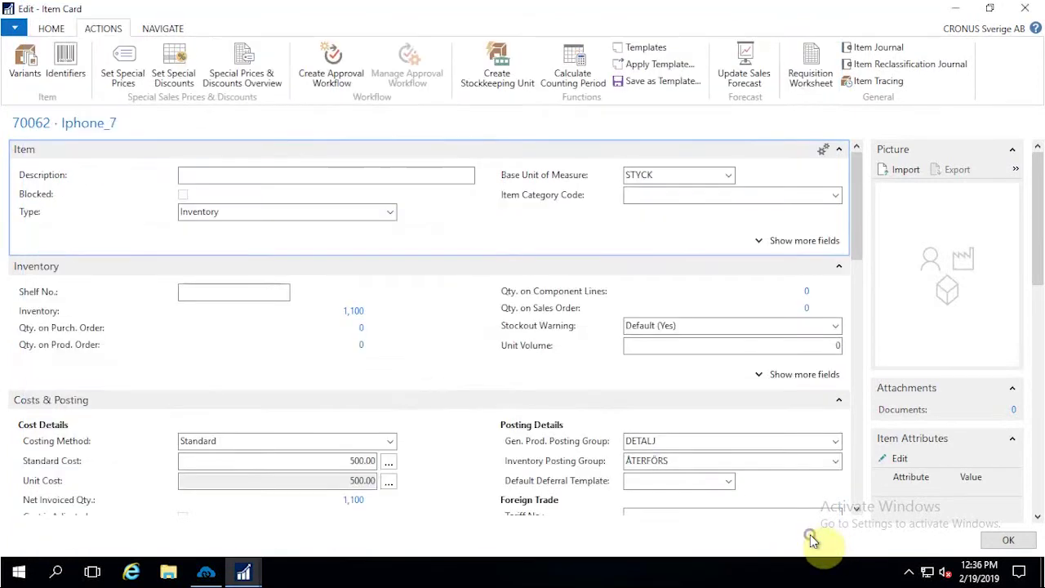
# Start APPSeCONNECT's Inventory Update sync for the Iphone_7 stock, then close the sync panel.
pyautogui.click(219, 576)
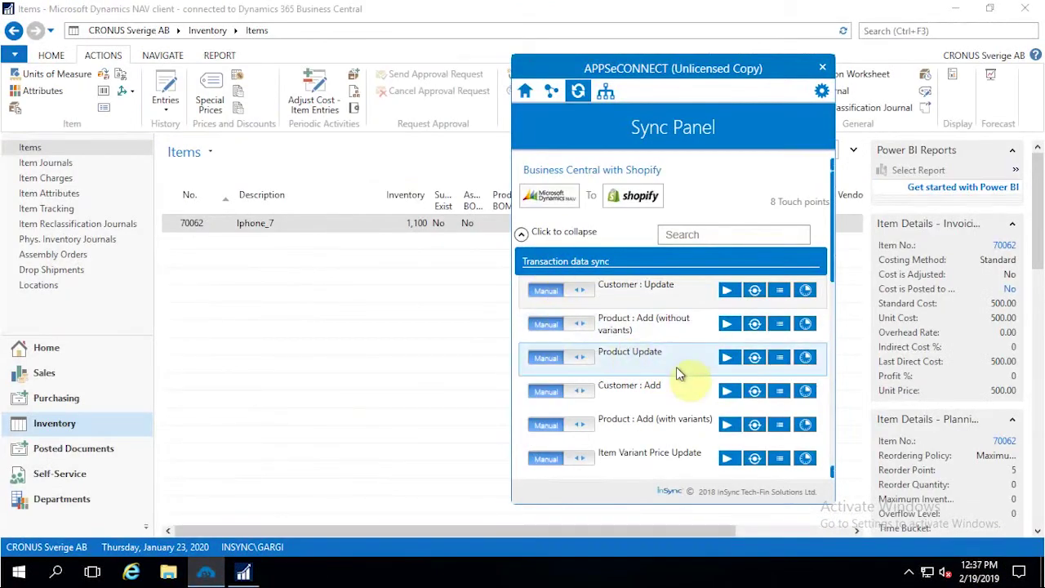
pyautogui.scroll(-2, 657, 369)
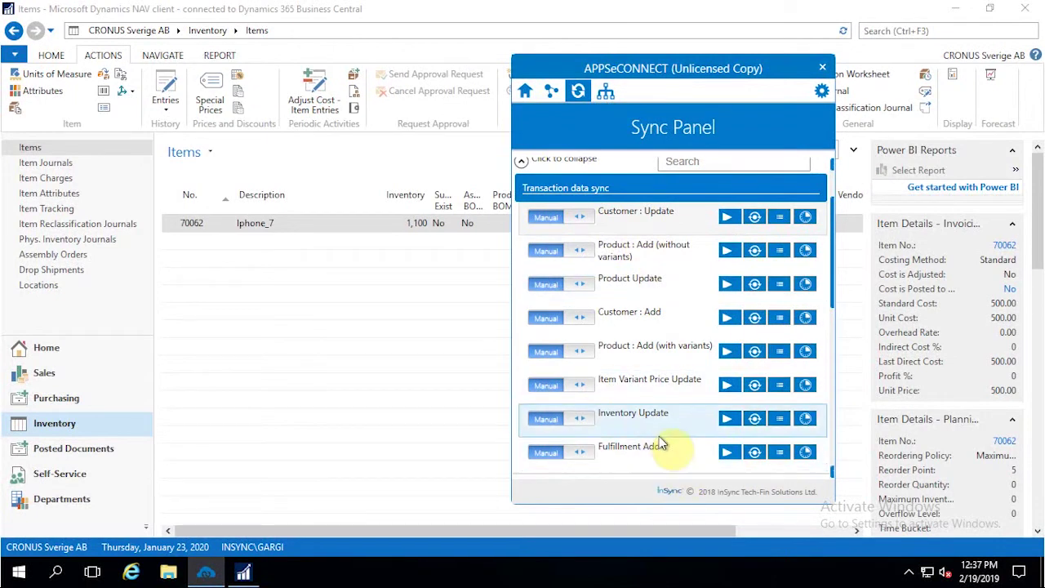
pyautogui.click(726, 418)
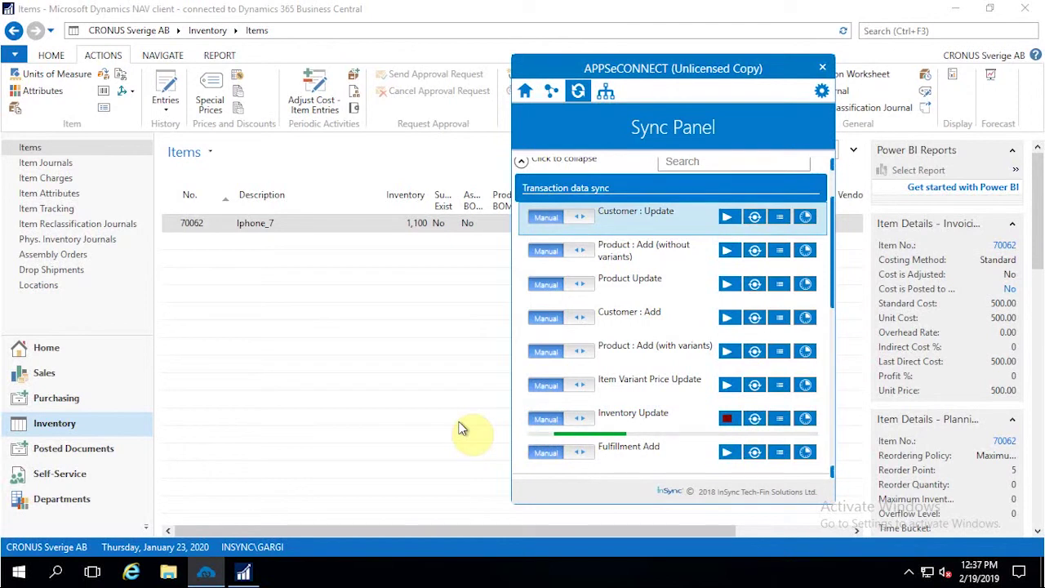
pyautogui.click(442, 166)
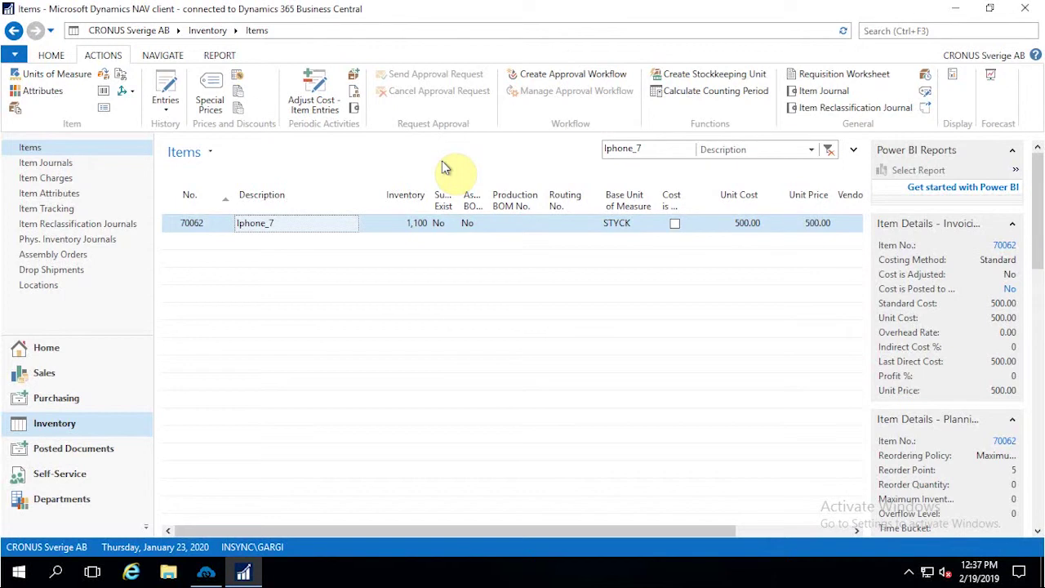
pyautogui.click(205, 574)
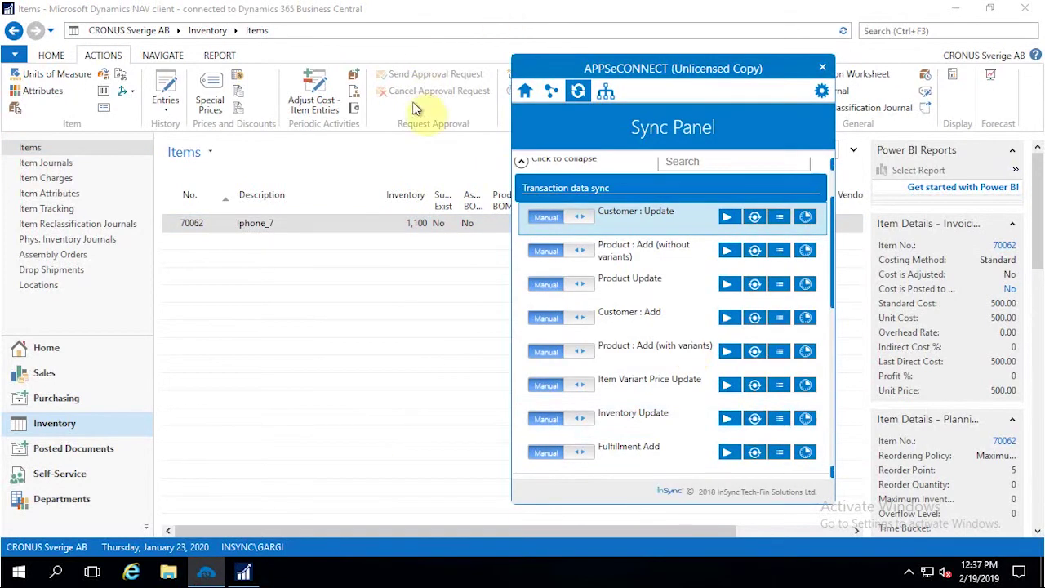
pyautogui.click(416, 144)
# Reload the Shopify Iphone_7 page and check inventory: black 500, grey 600.
pyautogui.click(677, 10)
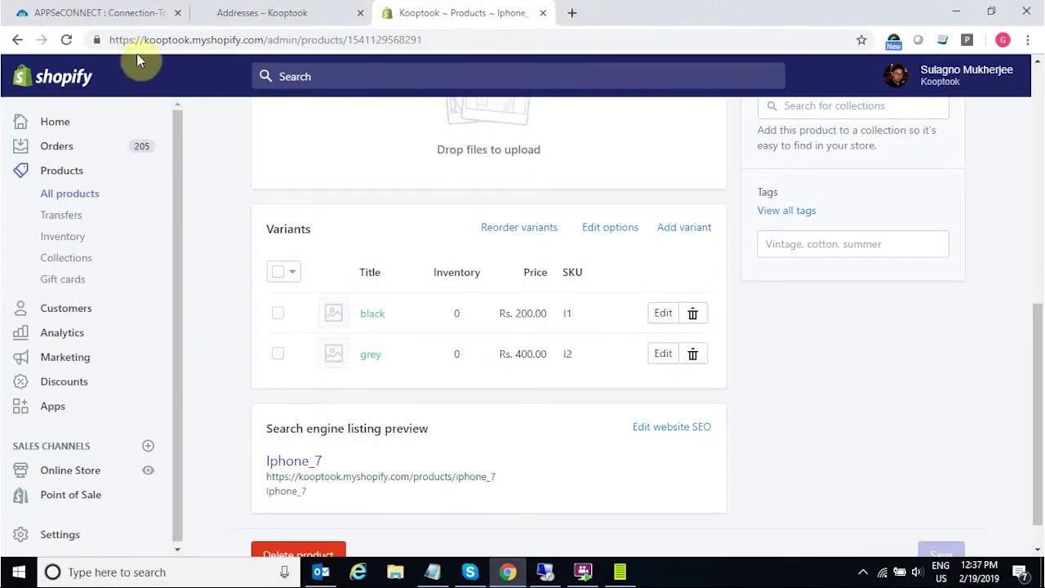
pyautogui.click(66, 39)
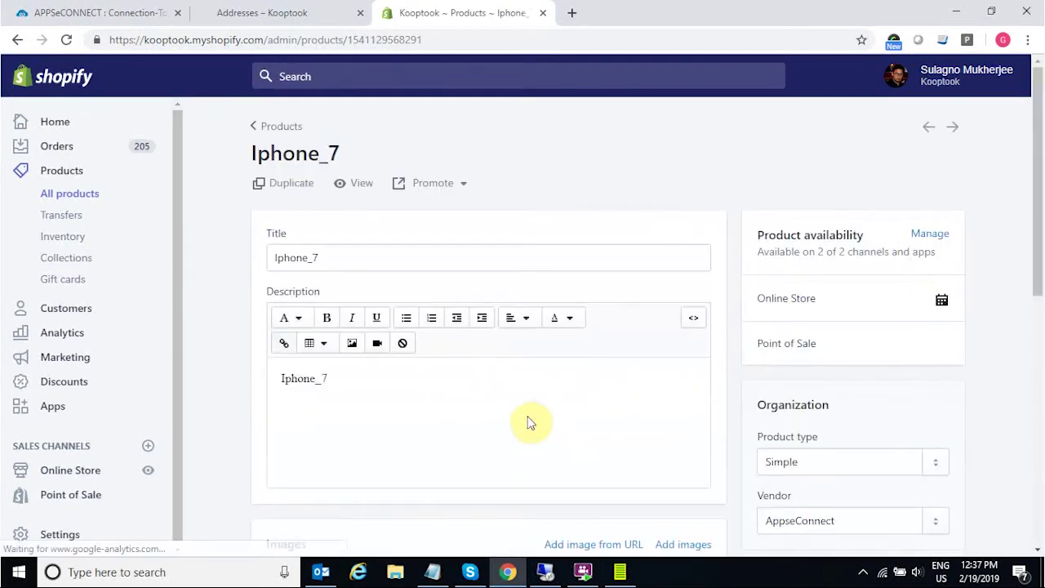
pyautogui.scroll(-7, 529, 422)
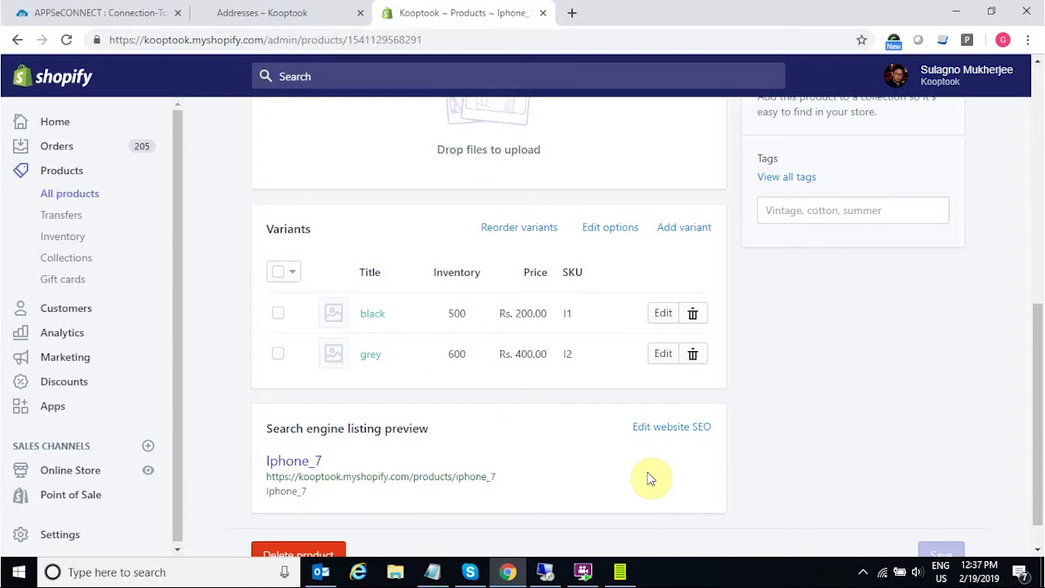
pyautogui.scroll(7, 507, 431)
pyautogui.click(344, 257)
# Copy the Iphone_7 title, search the storefront for it, and open the product.
pyautogui.moveTo(278, 258); pyautogui.dragTo(272, 258)
pyautogui.hotkey('ctrl', 'c')
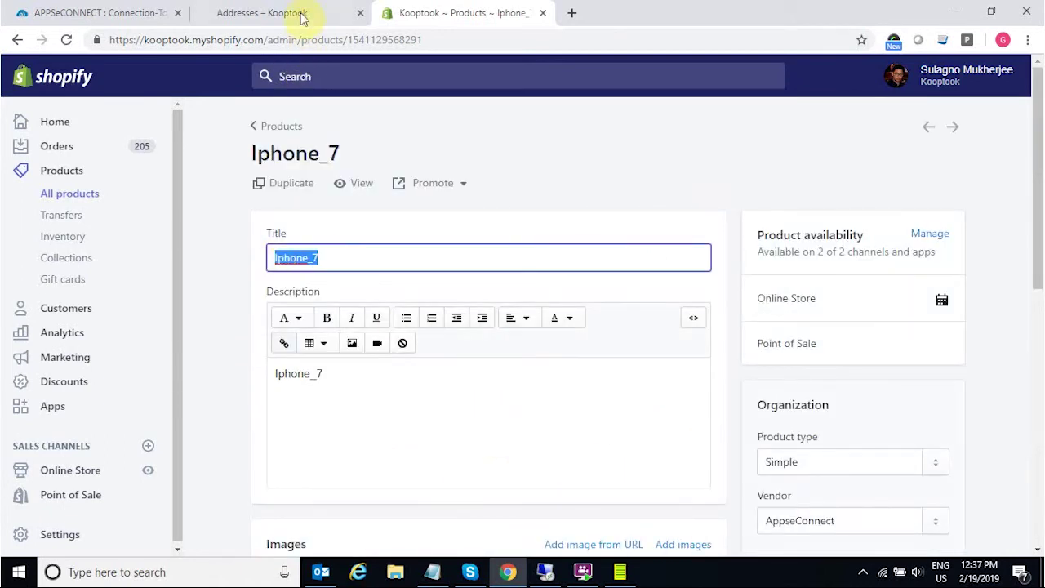
pyautogui.click(299, 13)
pyautogui.click(950, 87)
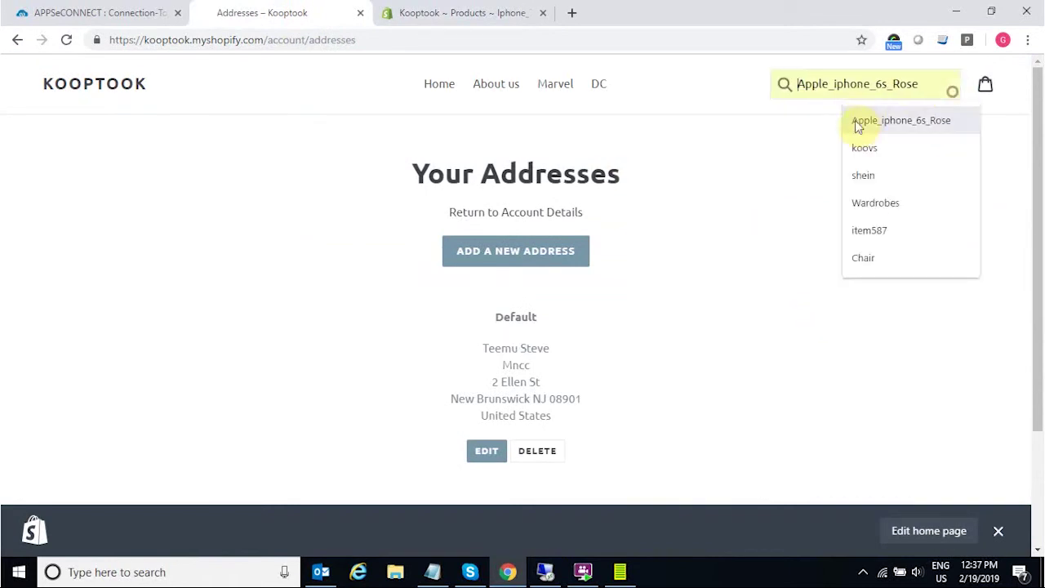
pyautogui.hotkey('ctrl', 'v')
pyautogui.press('Return')
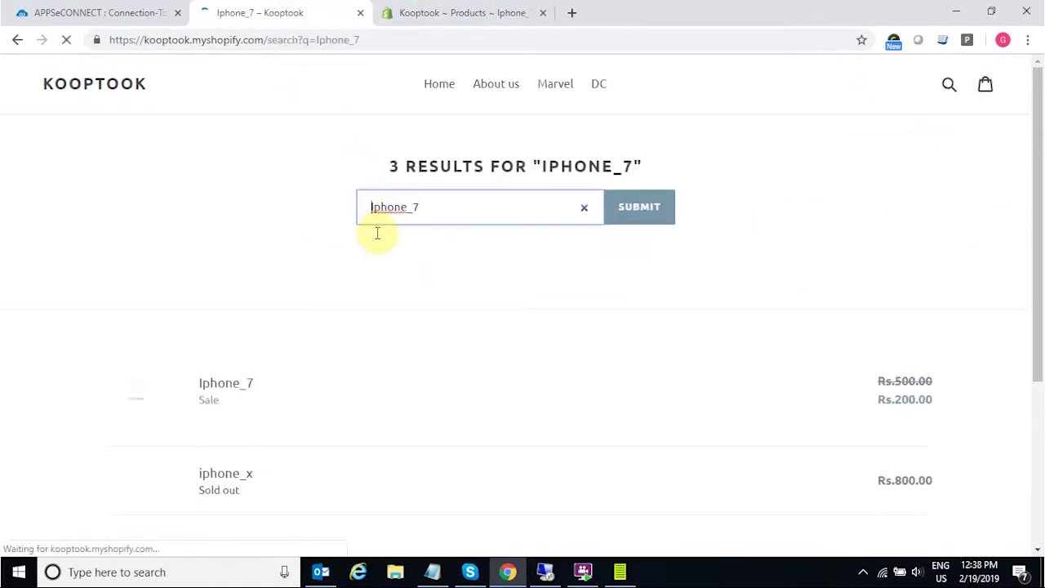
pyautogui.scroll(-3, 671, 394)
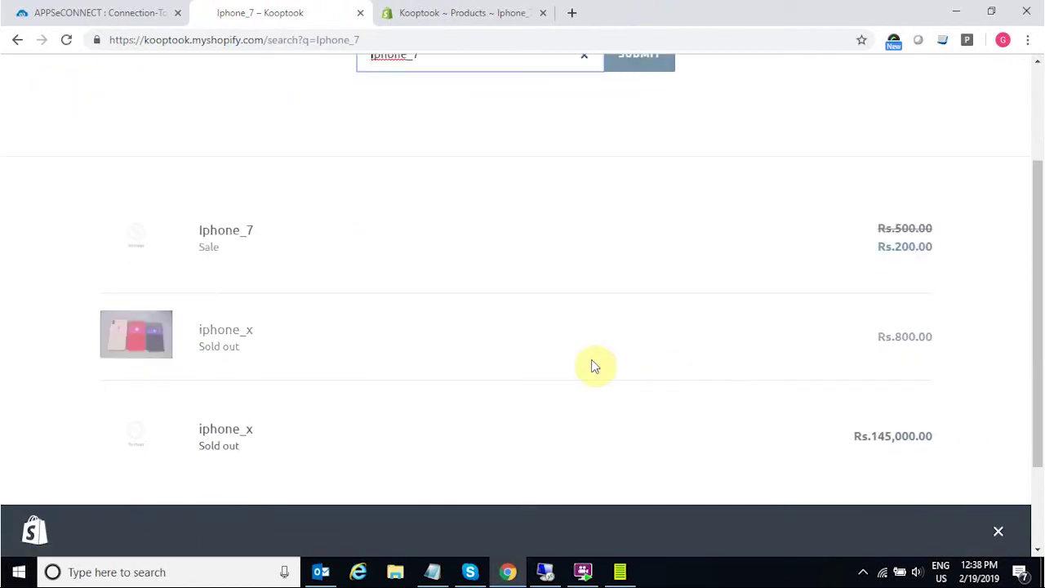
pyautogui.click(246, 238)
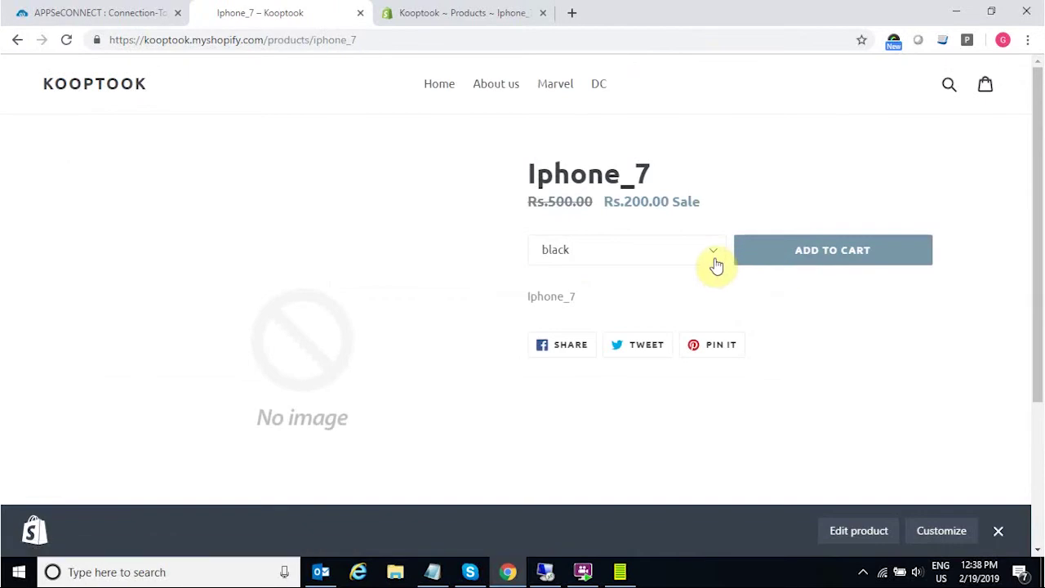
# Add the black Iphone_7 variant to the cart at Rs.200.00.
pyautogui.click(716, 260)
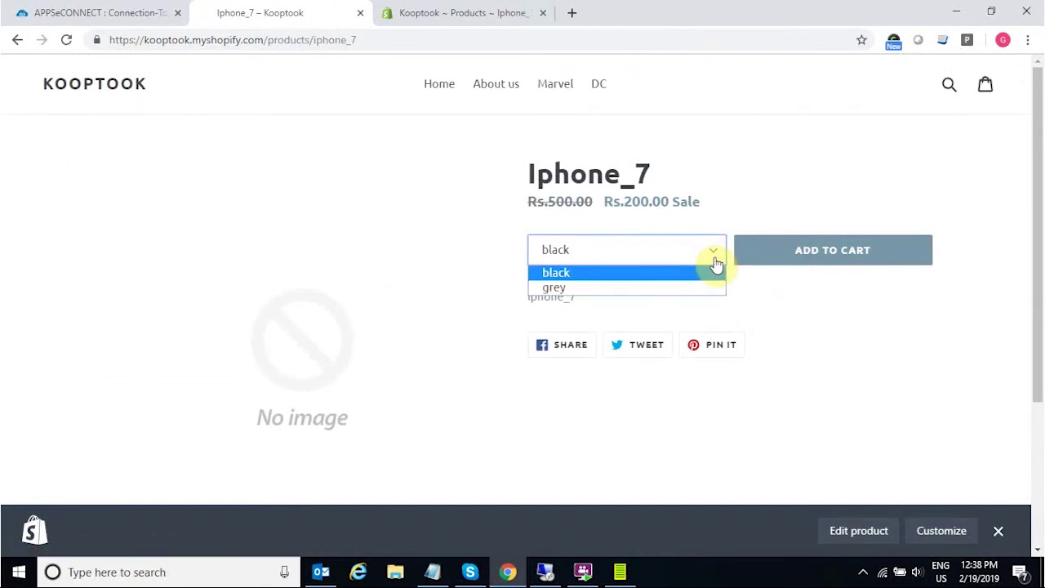
pyautogui.click(716, 270)
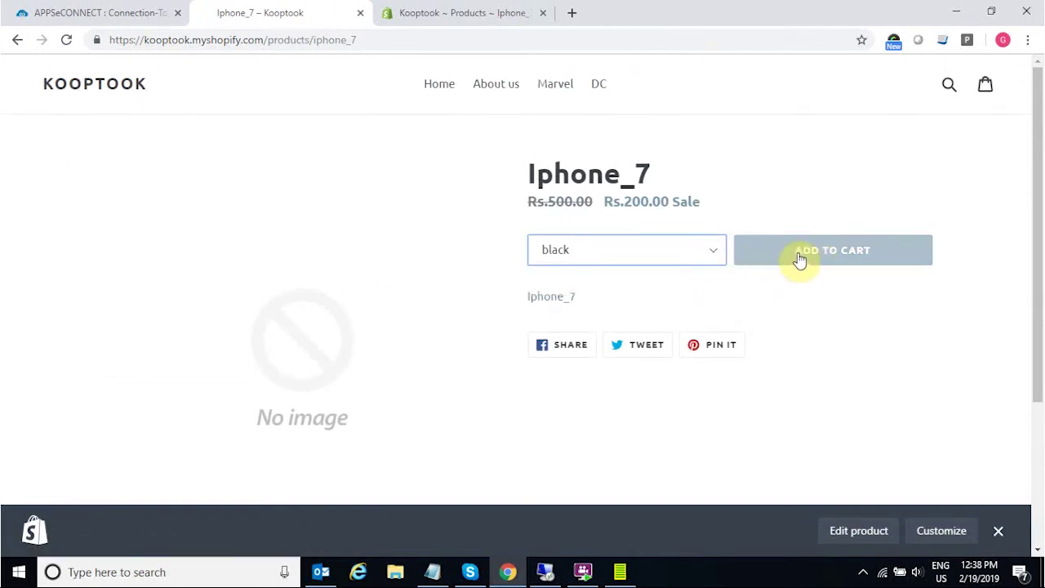
pyautogui.click(797, 259)
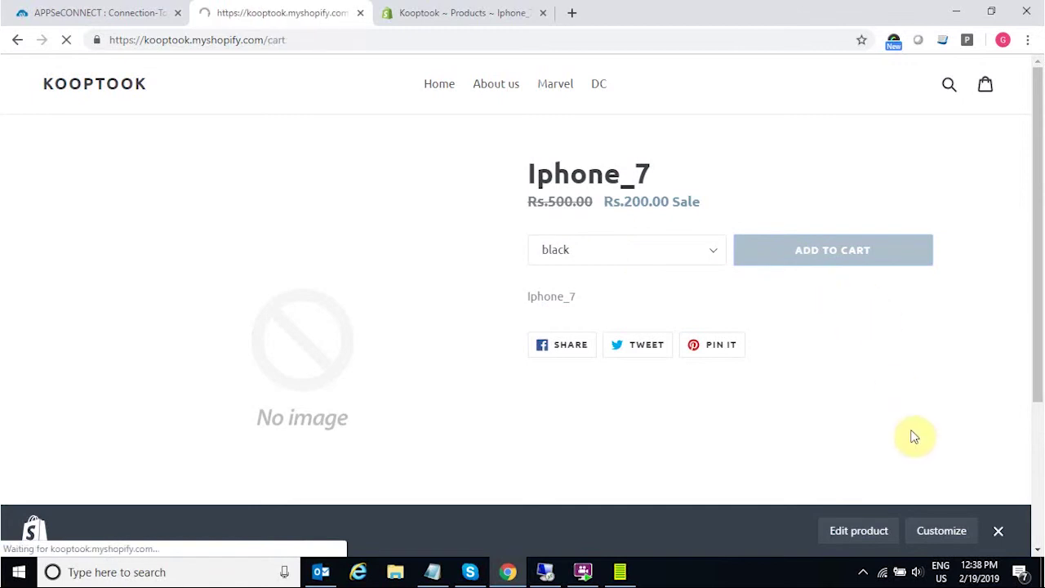
pyautogui.scroll(-3, 858, 383)
# Check out with the stored shipping address and Flat Rate shipping at Rs.10.00.
pyautogui.click(863, 334)
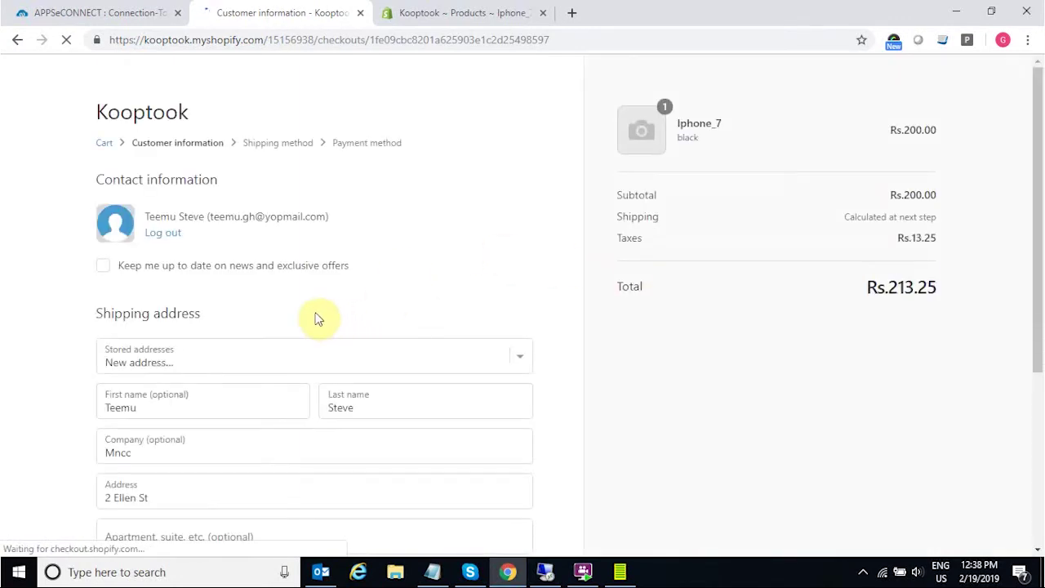
pyautogui.scroll(-3, 322, 301)
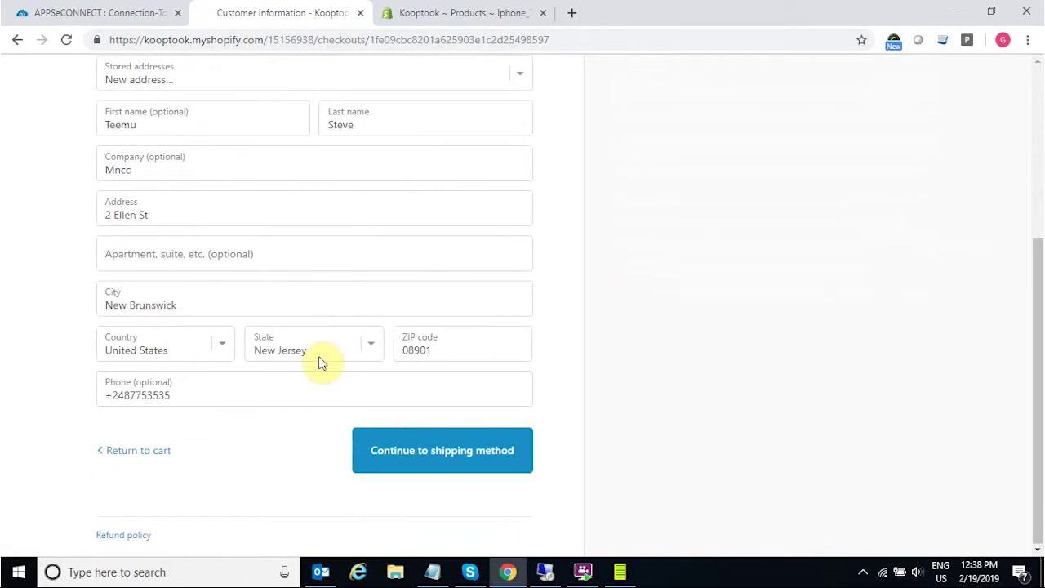
pyautogui.click(425, 451)
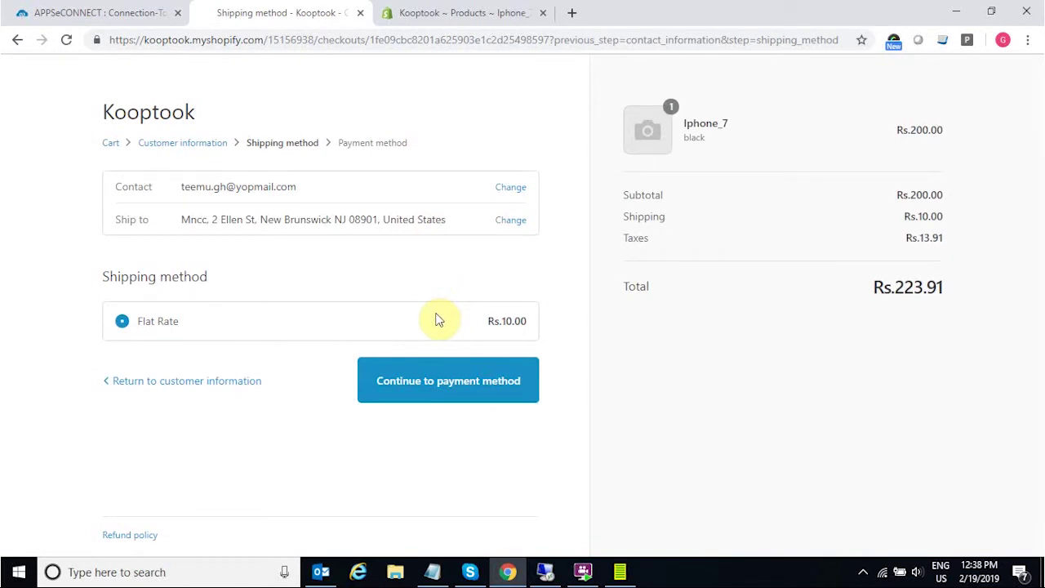
pyautogui.click(411, 383)
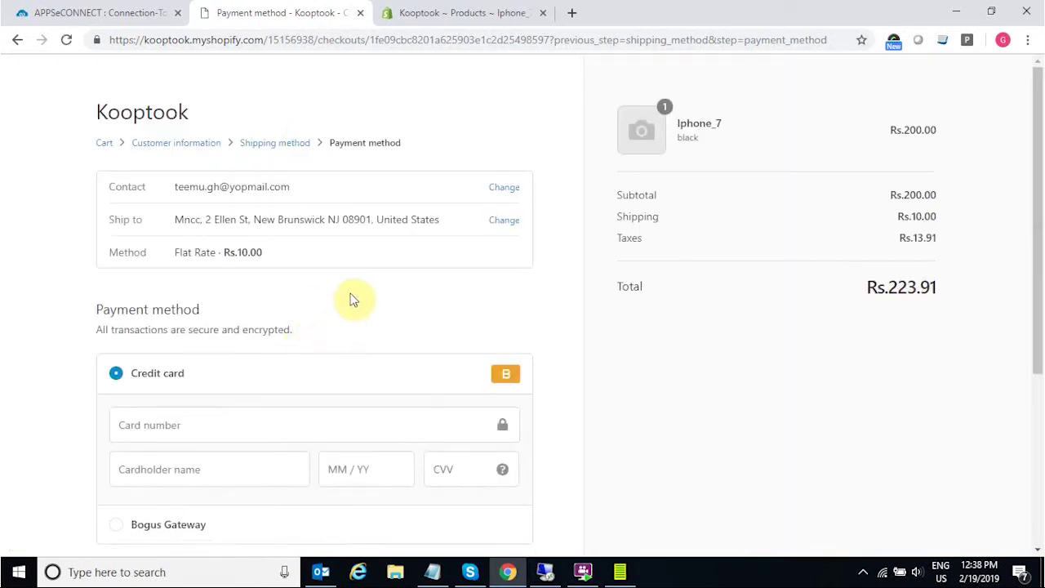
# Pay with test card number 1, the cardholder's name, expiry 09 / 2022 and CVV 111, then complete the order.
pyautogui.scroll(-2, 357, 294)
pyautogui.click(250, 275)
pyautogui.write('1')
pyautogui.click(222, 323)
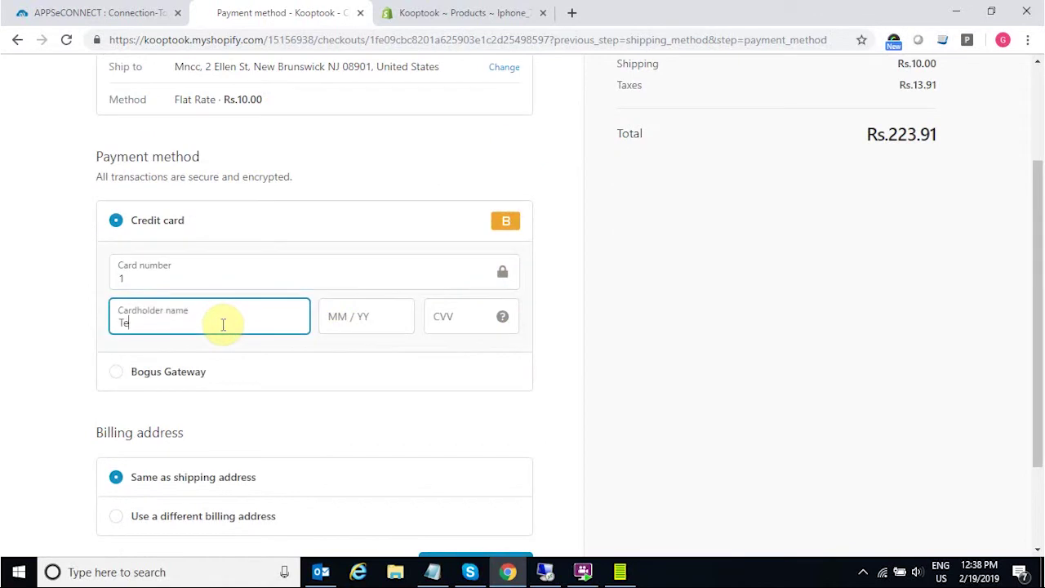
pyautogui.click(344, 316)
pyautogui.write('09 / 2022')
pyautogui.click(479, 311)
pyautogui.write('1')
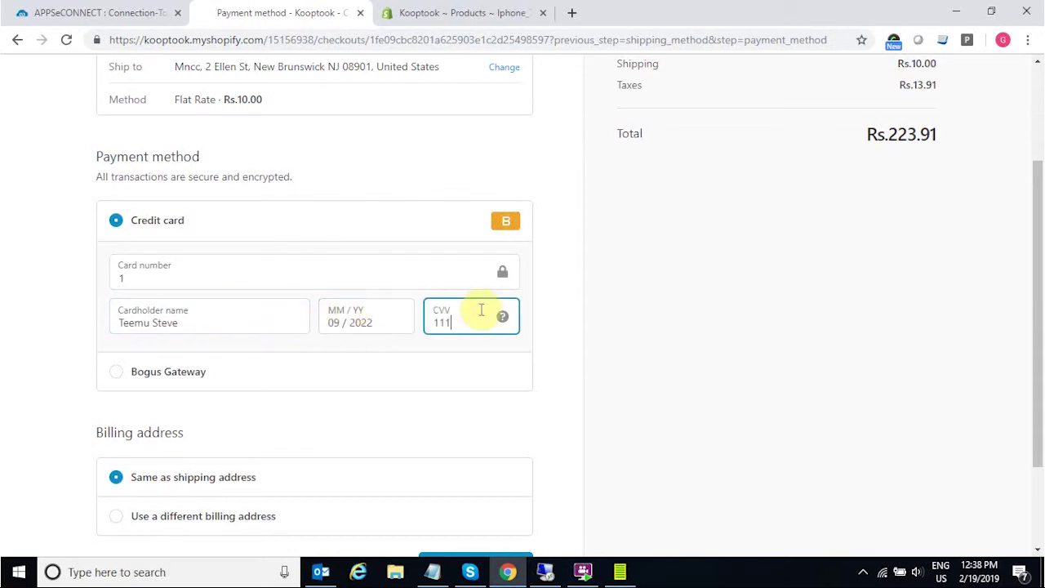
pyautogui.write('11')
pyautogui.scroll(-2, 396, 380)
pyautogui.click(460, 454)
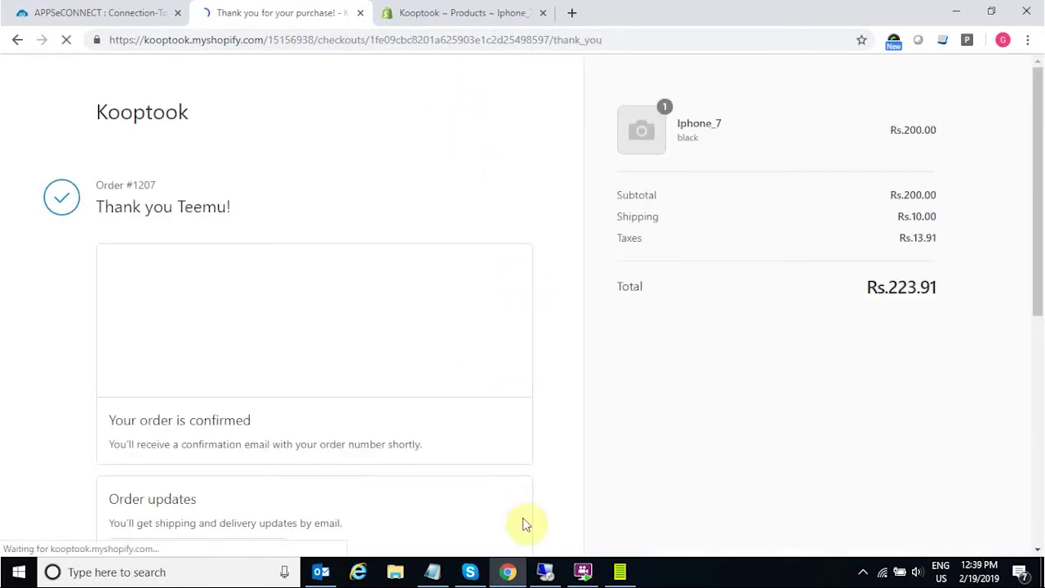
# In the APPSeCONNECT Sync Panel, run the Shopify-to-Business Central Order : Add sync and close the panel.
pyautogui.moveTo(547, 578)
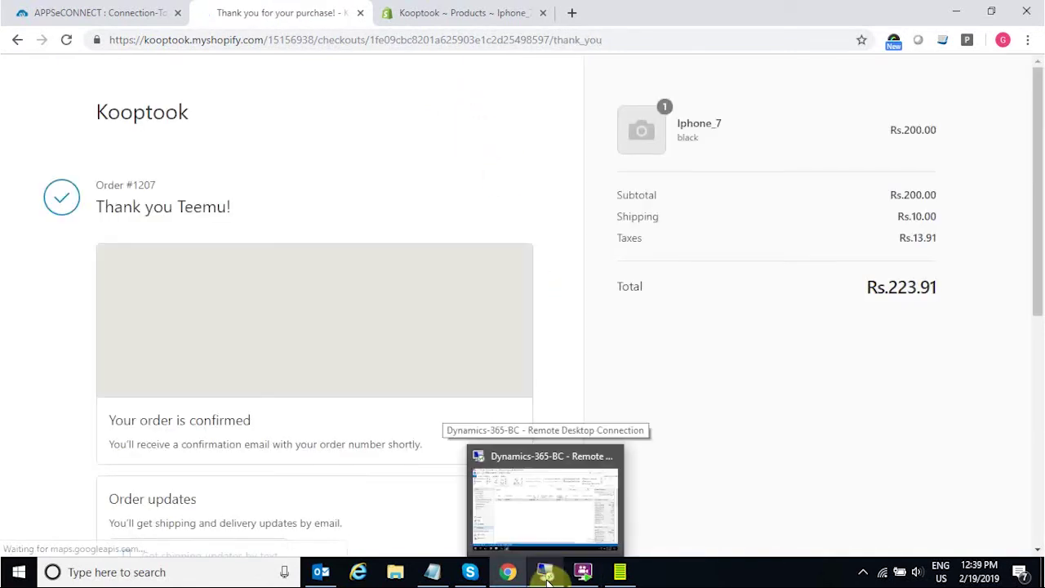
pyautogui.click(544, 527)
pyautogui.click(206, 573)
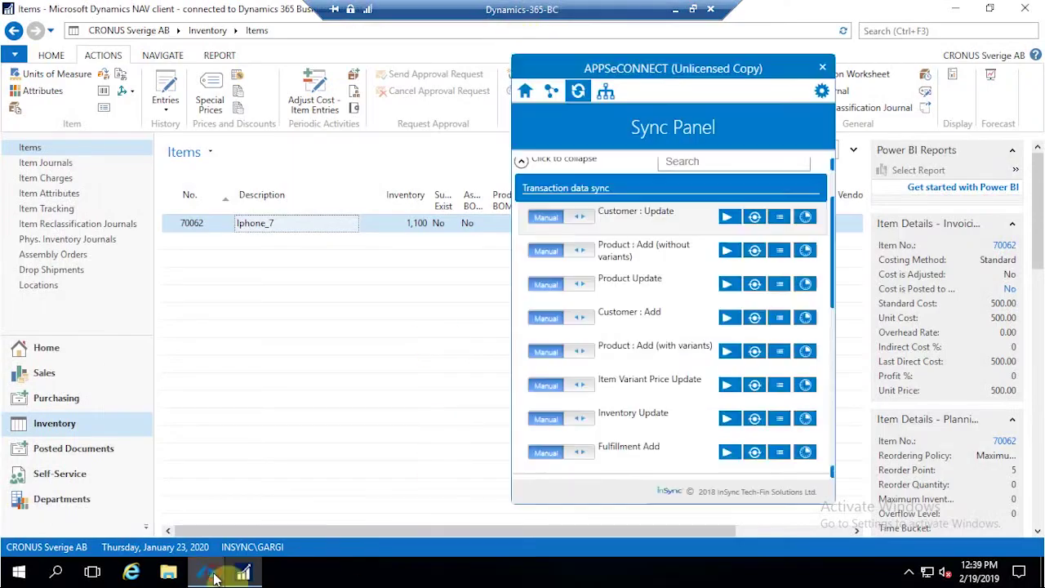
pyautogui.click(521, 233)
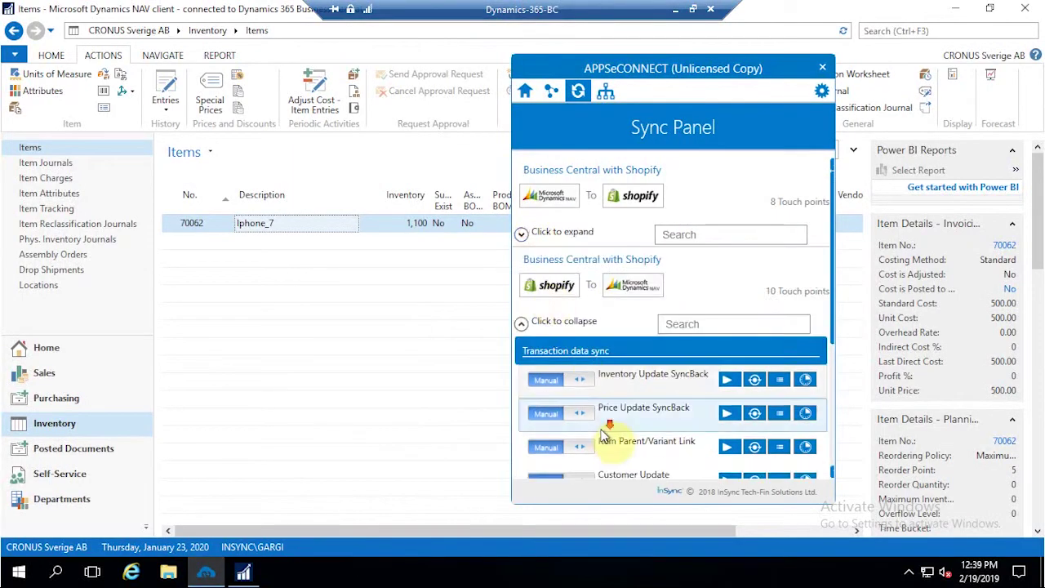
pyautogui.scroll(-2, 550, 387)
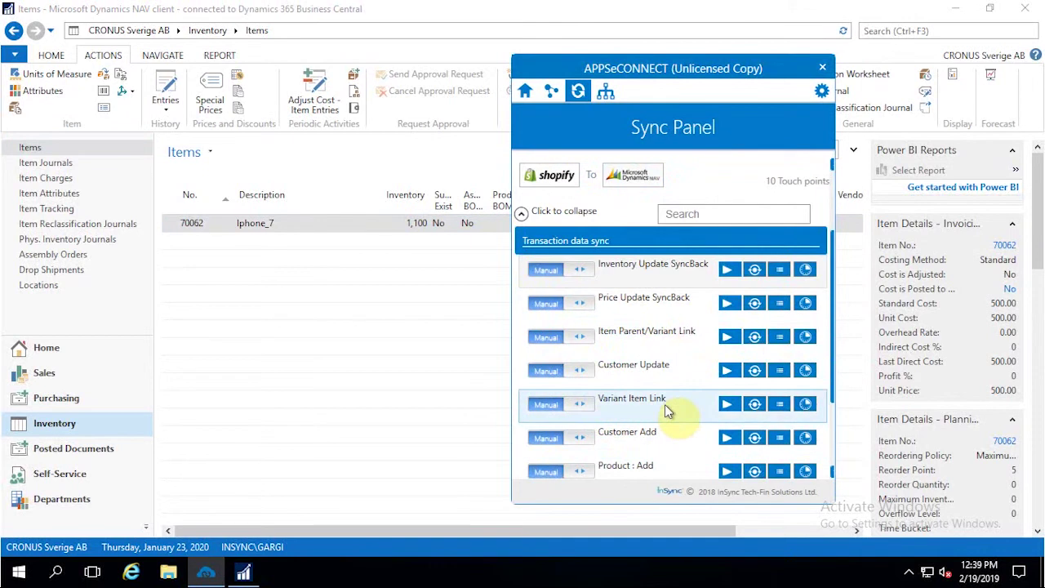
pyautogui.scroll(-2, 676, 410)
pyautogui.click(722, 433)
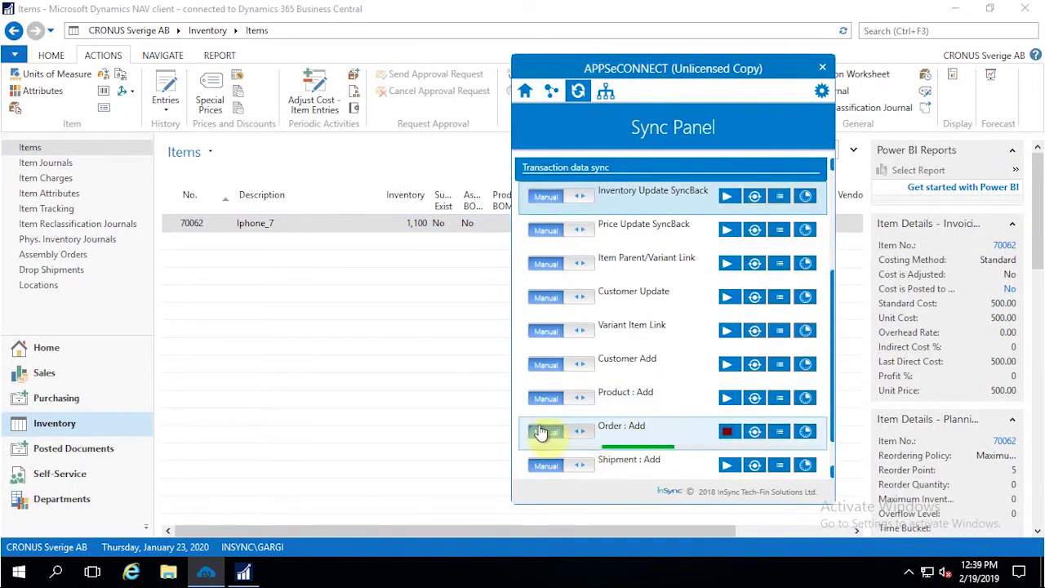
pyautogui.click(435, 169)
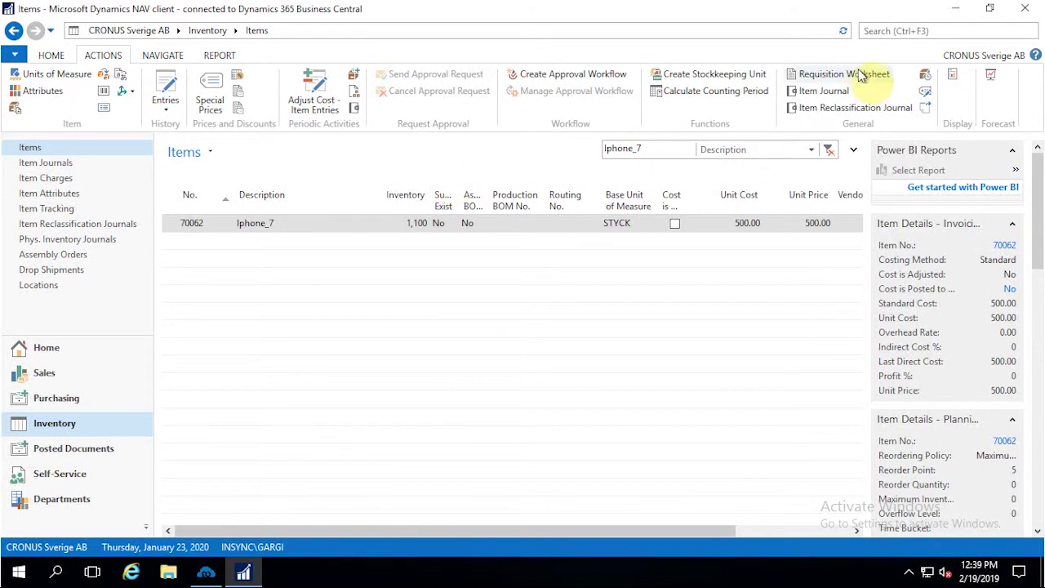
# Filter Sales Orders by the customer's name and open the synced Shopify order.
pyautogui.click(69, 380)
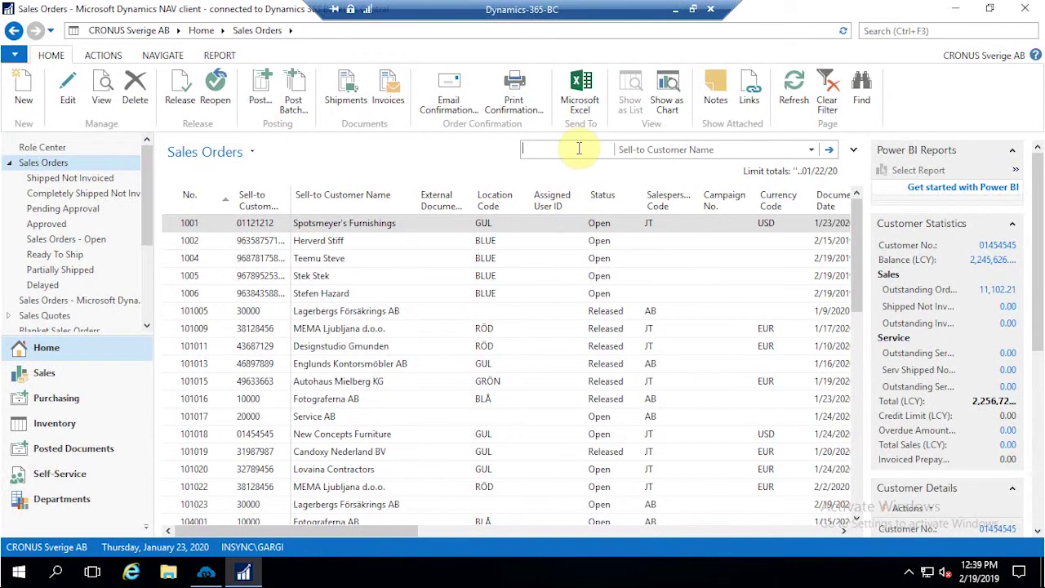
pyautogui.write('Teemu')
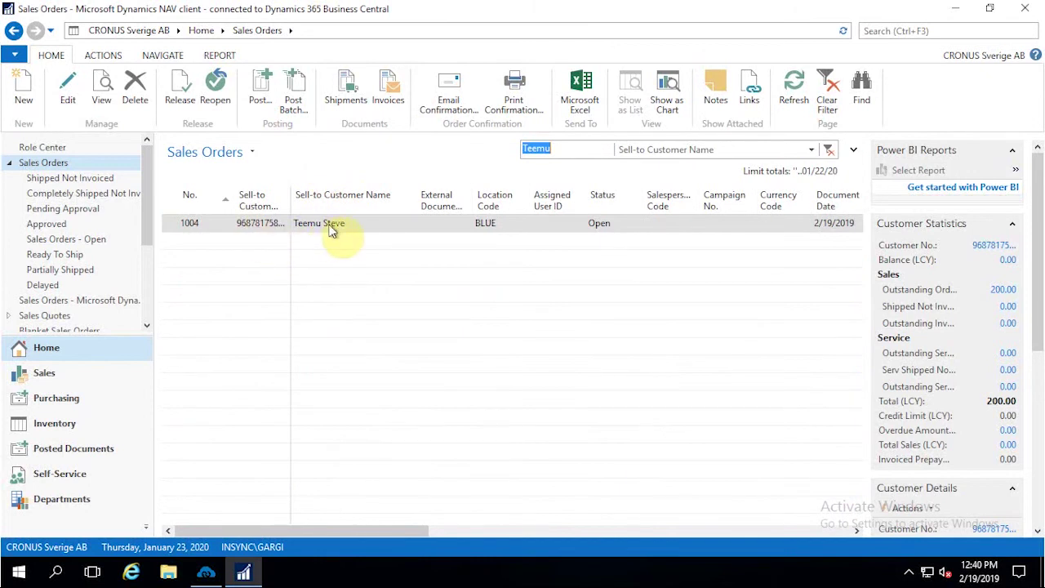
pyautogui.click(340, 228)
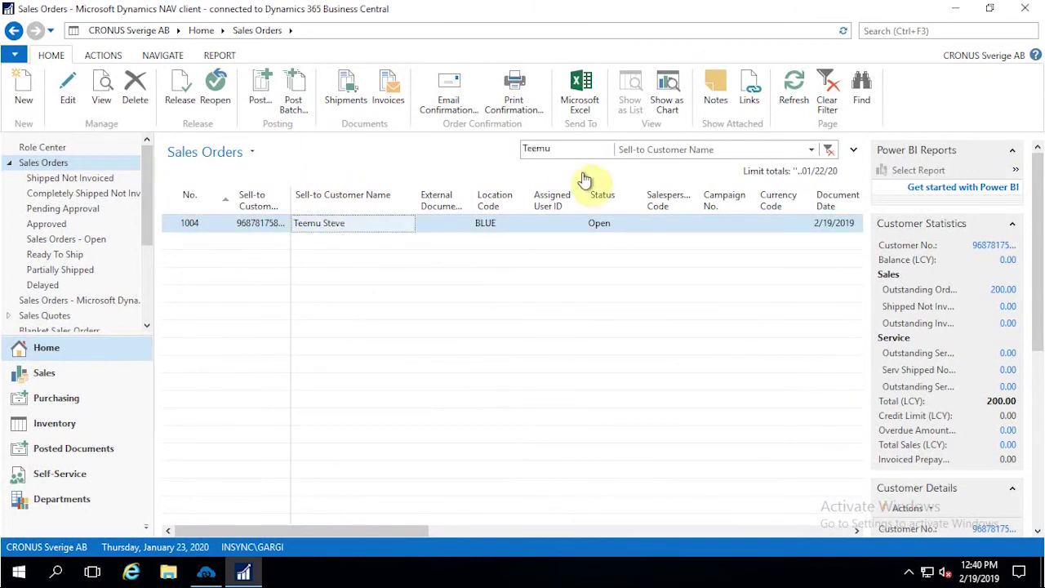
pyautogui.hotkey('ctrl', 'n')
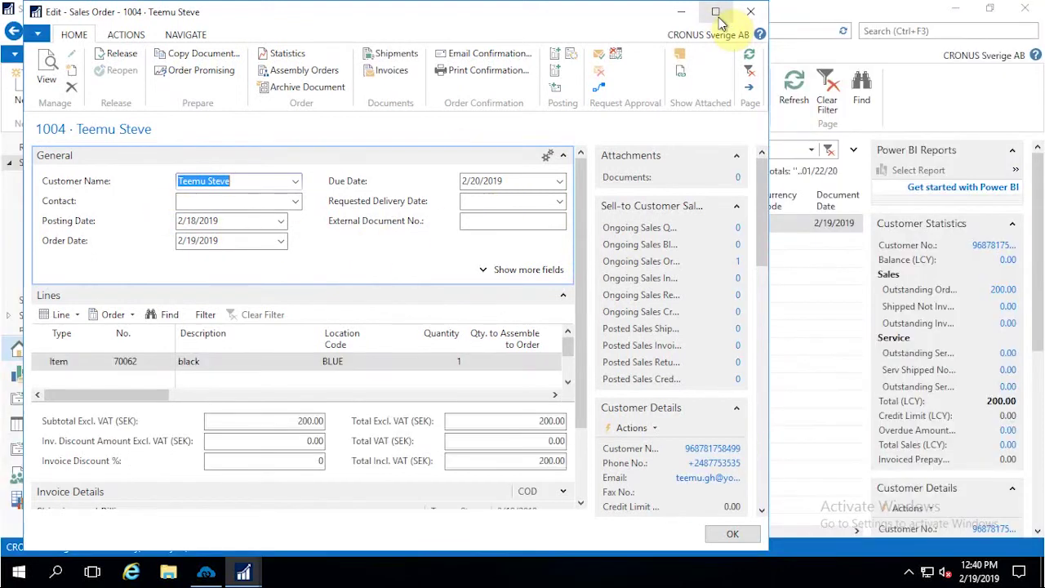
# Maximize the sales order, review its AEC Order Line Details, and post it as Ship and Invoice.
pyautogui.click(717, 12)
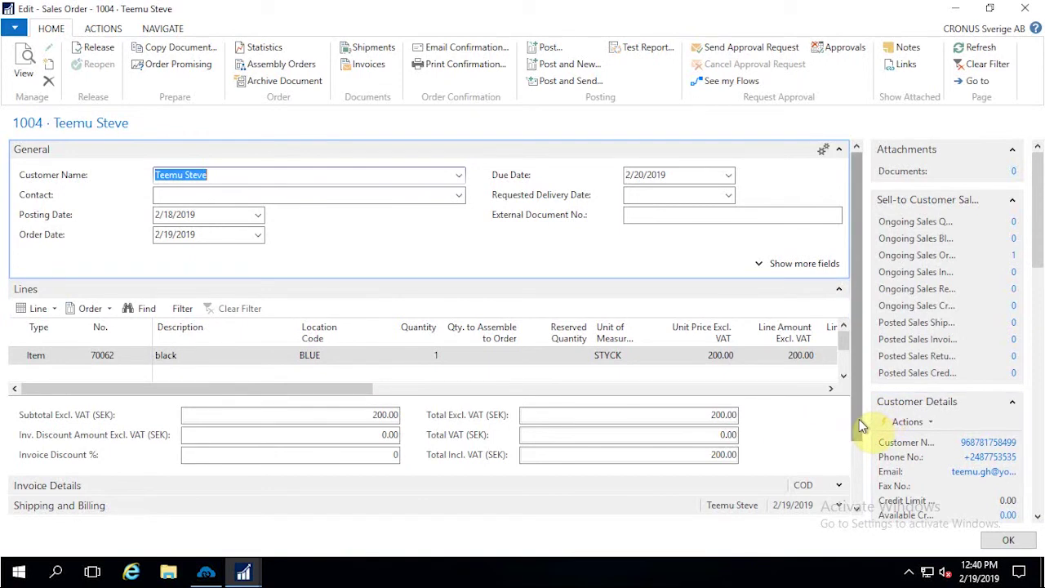
pyautogui.moveTo(859, 418); pyautogui.dragTo(853, 494)
pyautogui.click(838, 484)
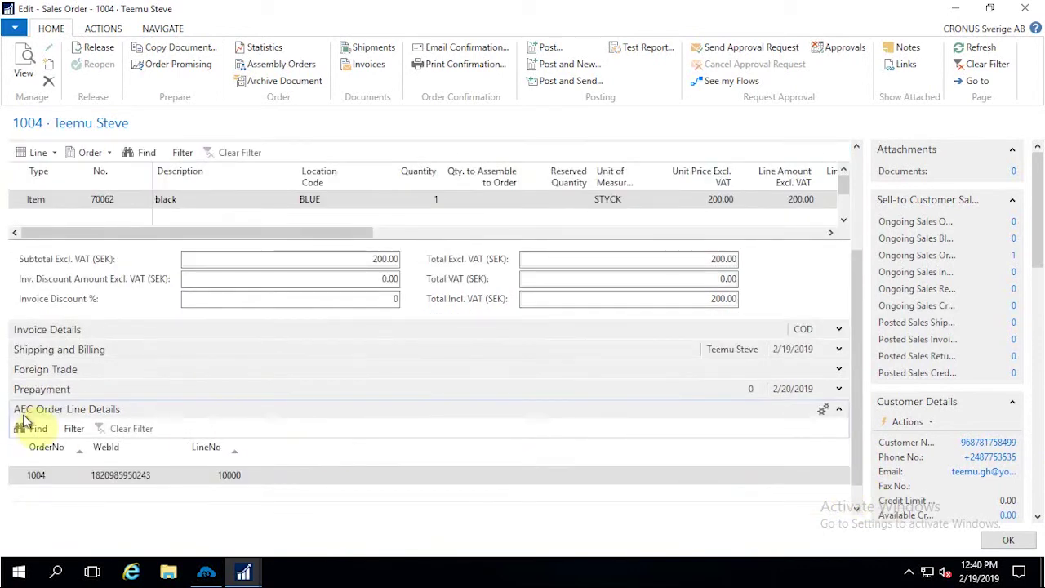
pyautogui.moveTo(853, 448); pyautogui.dragTo(855, 480)
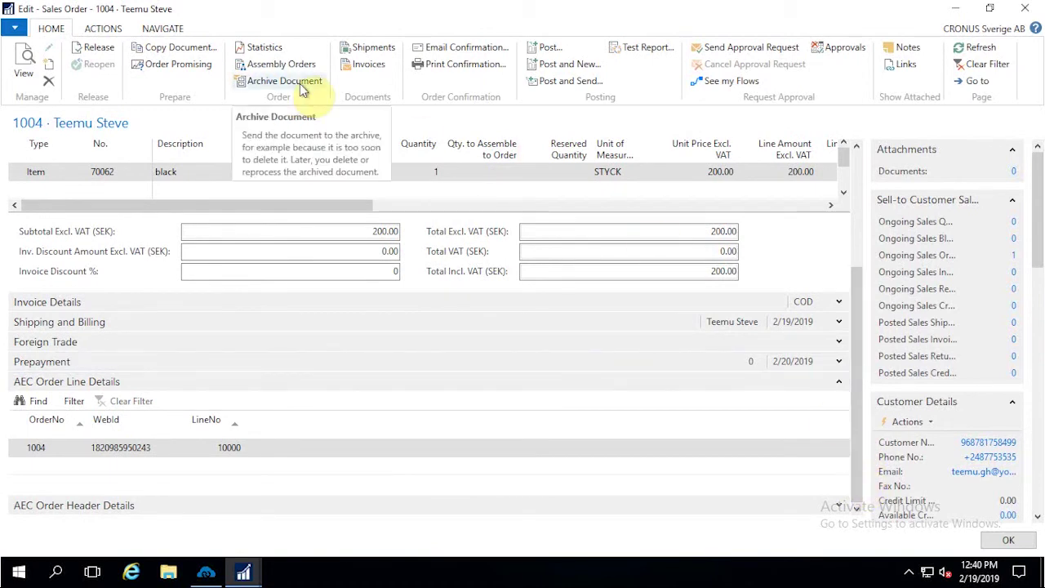
pyautogui.click(558, 55)
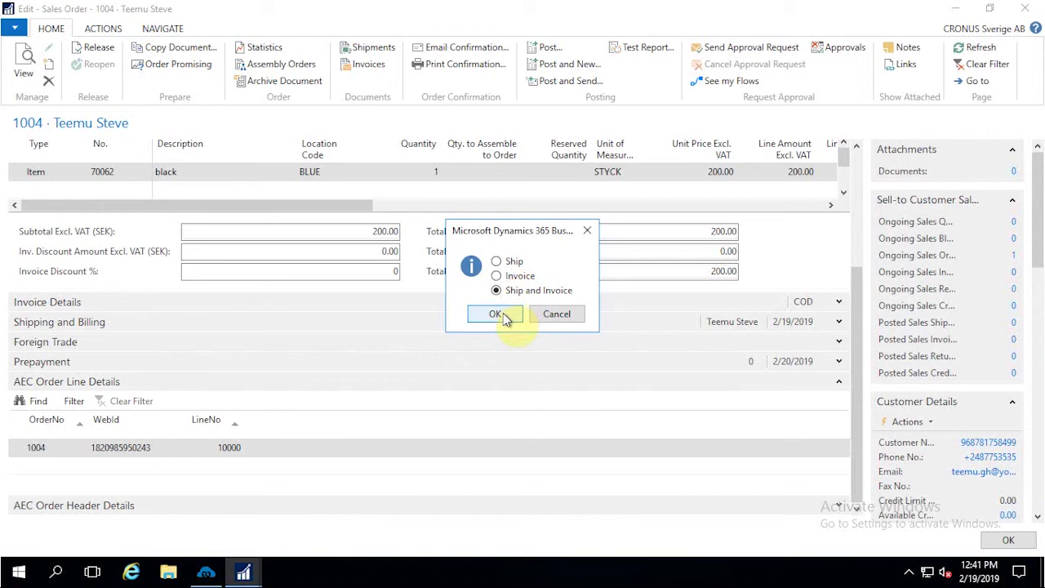
# Confirm Ship and Invoice posting, close the 200.00 posted sales invoice, and bring up the Sync Panel.
pyautogui.click(496, 315)
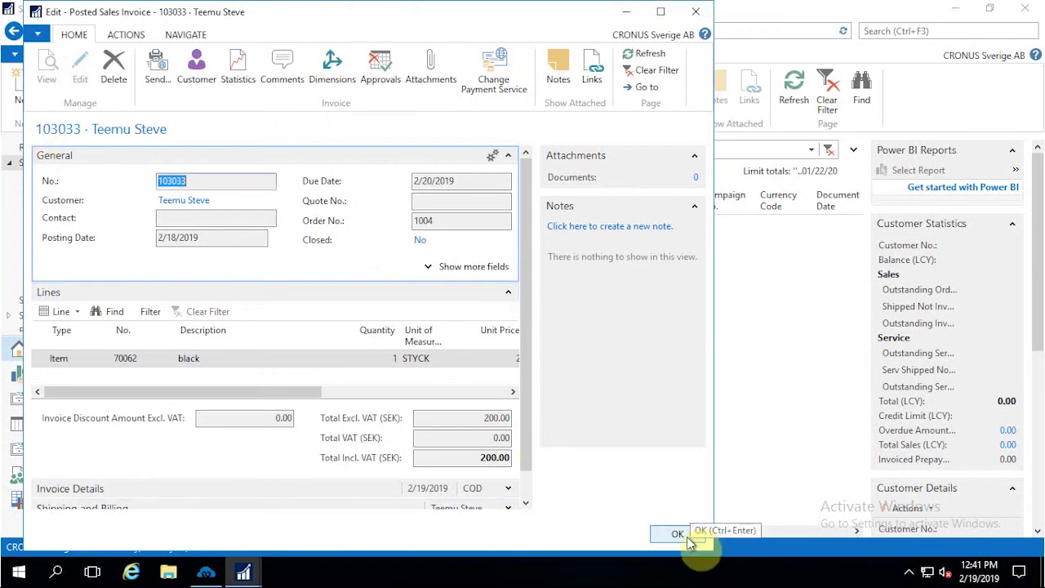
pyautogui.click(670, 534)
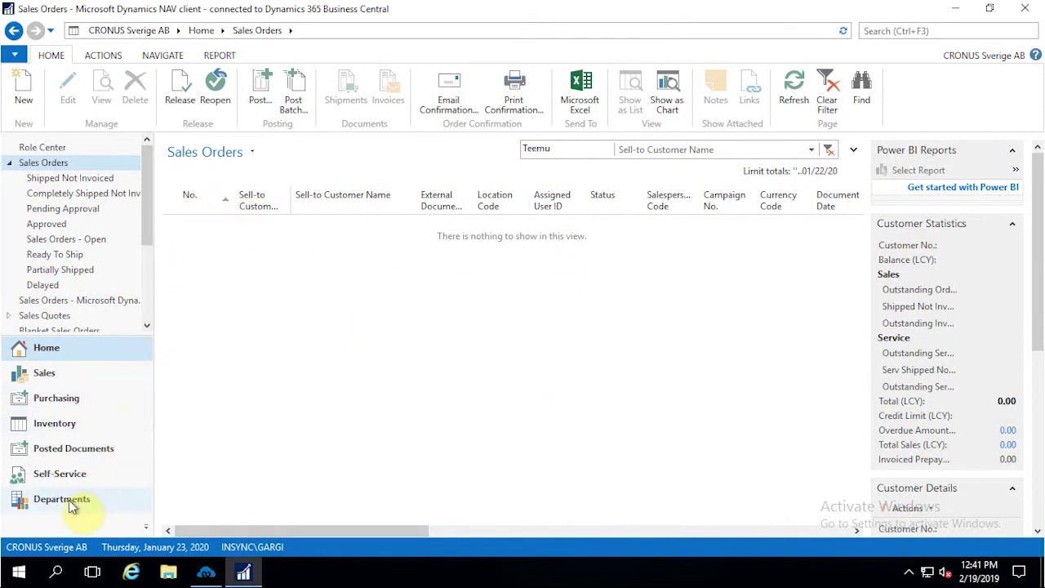
pyautogui.click(206, 572)
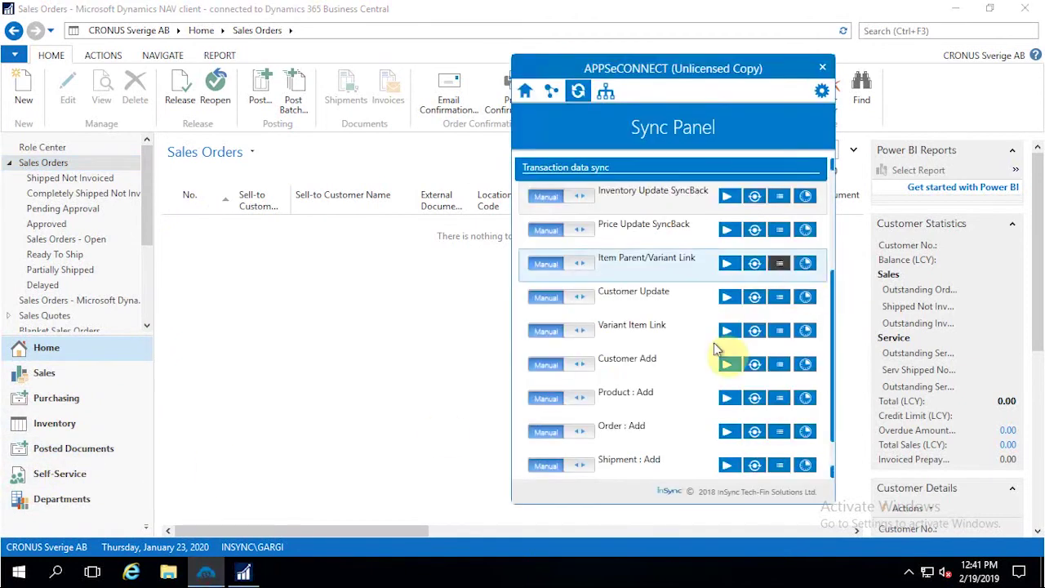
# Run the Business Central-to-Shopify Fulfillment Add sync, close the panel, and return to the storefront.
pyautogui.scroll(5, 735, 343)
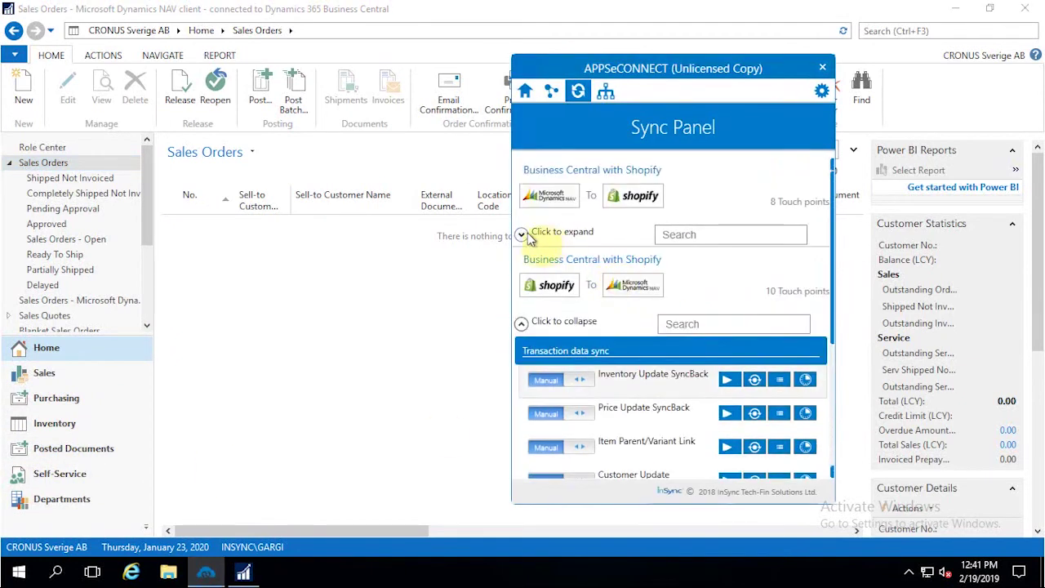
pyautogui.click(521, 233)
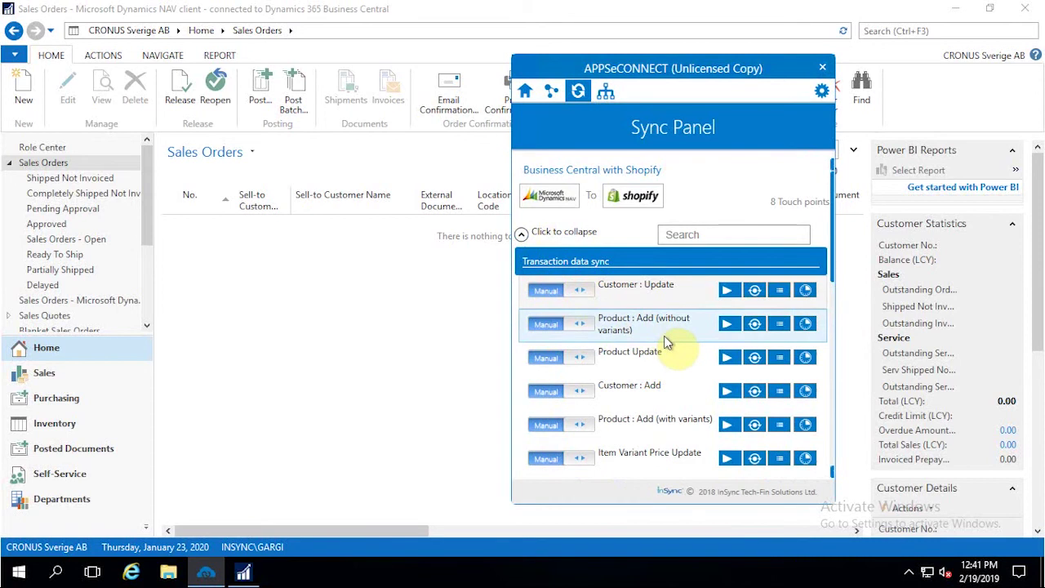
pyautogui.scroll(-3, 663, 335)
pyautogui.click(726, 378)
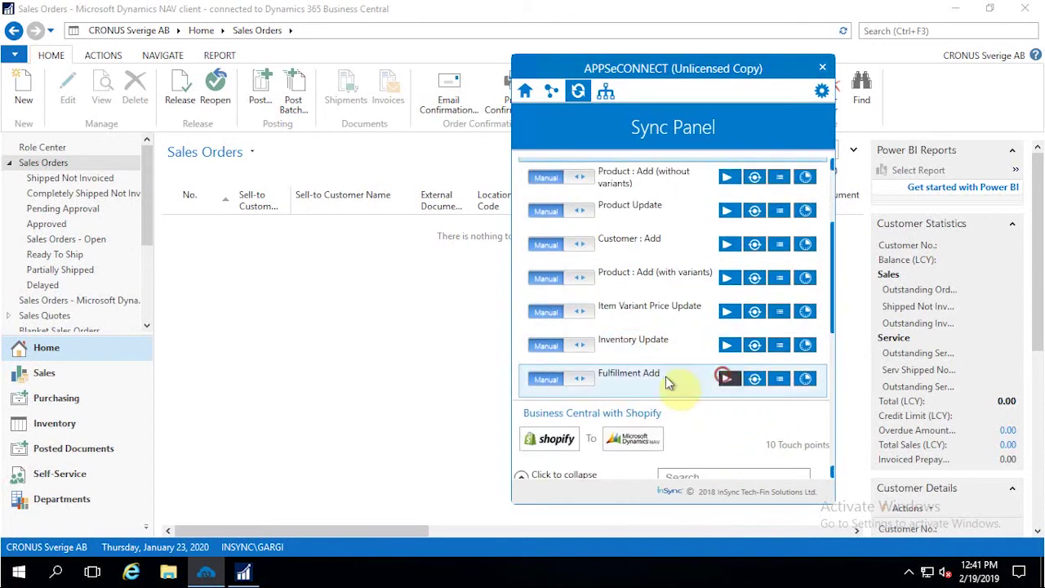
pyautogui.click(430, 370)
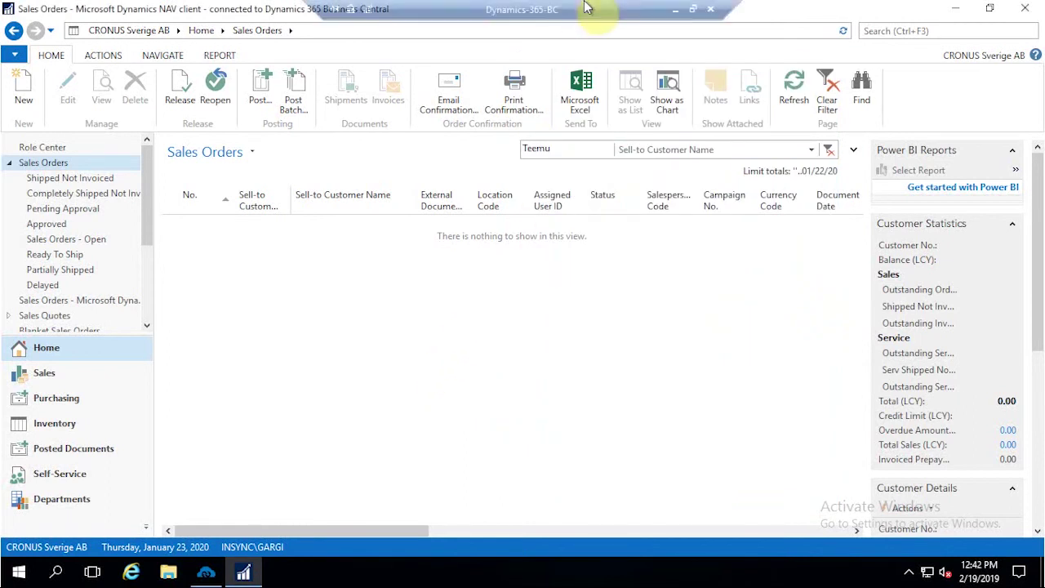
pyautogui.click(676, 12)
# Go from the thank-you page to the store home and open the customer's Account page.
pyautogui.scroll(-6, 275, 427)
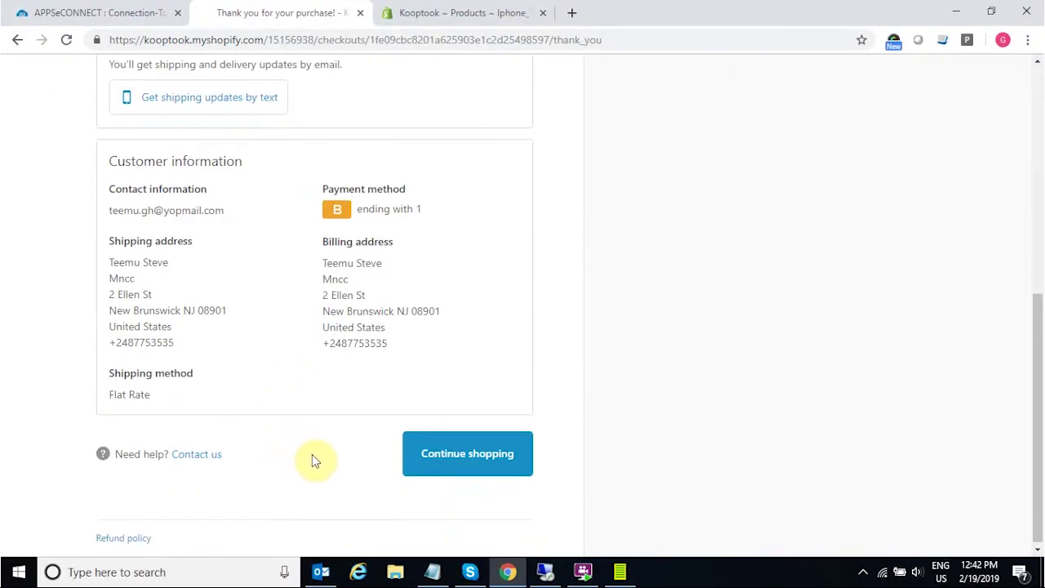
pyautogui.click(479, 452)
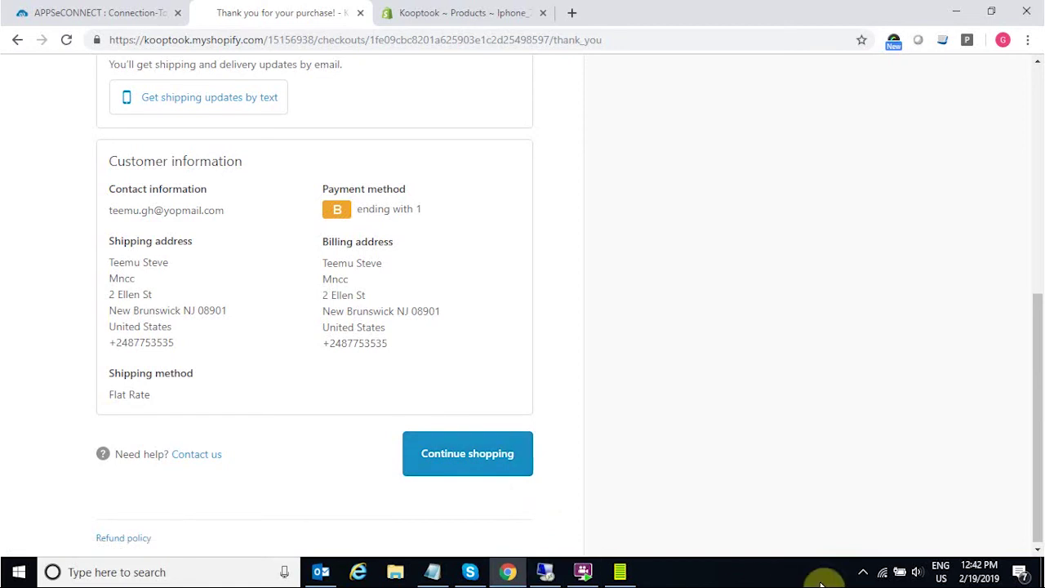
pyautogui.click(861, 572)
pyautogui.rightClick(895, 507)
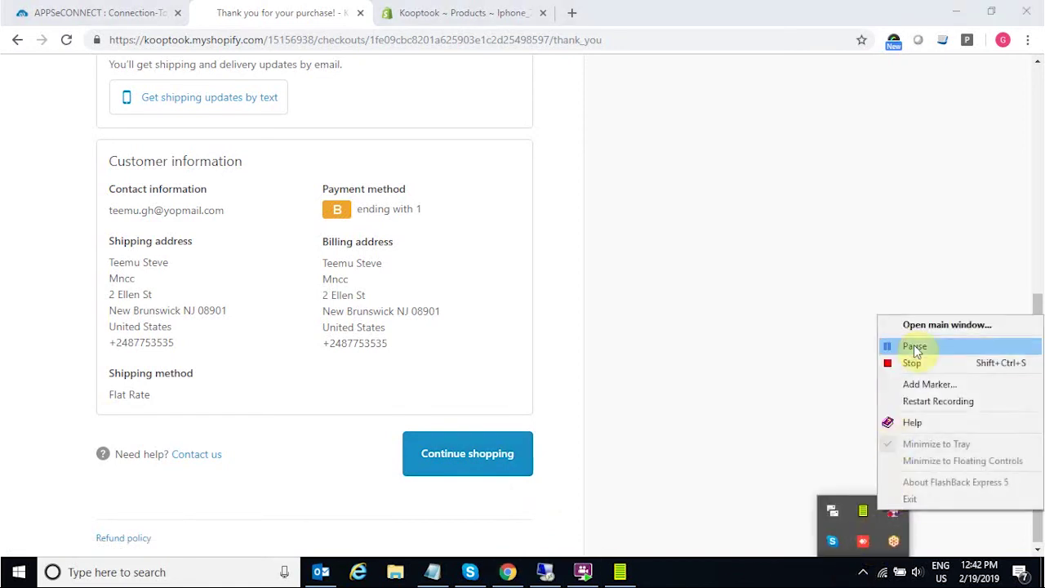
pyautogui.click(922, 344)
pyautogui.click(469, 454)
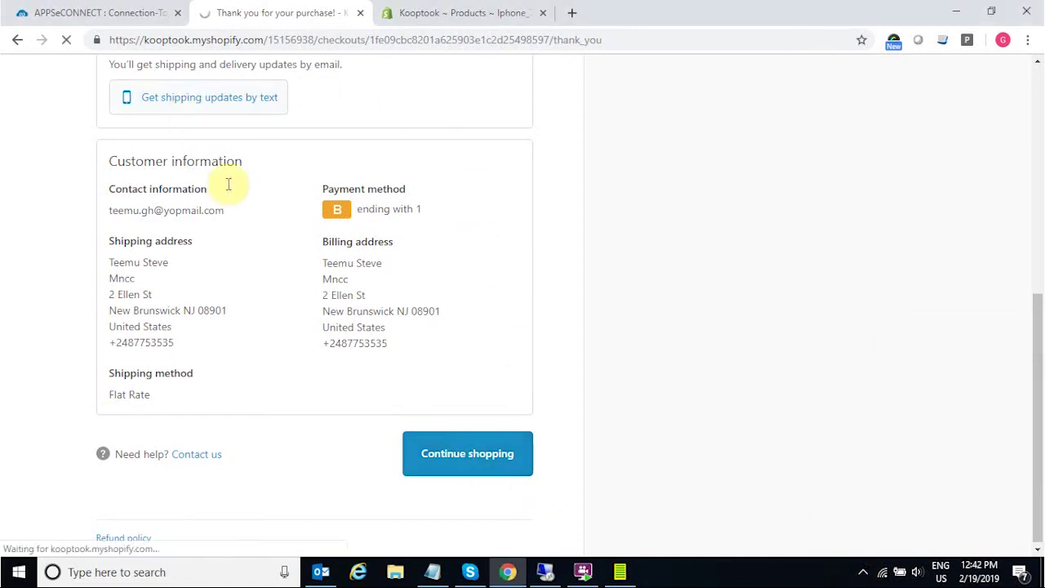
pyautogui.scroll(-15, 629, 457)
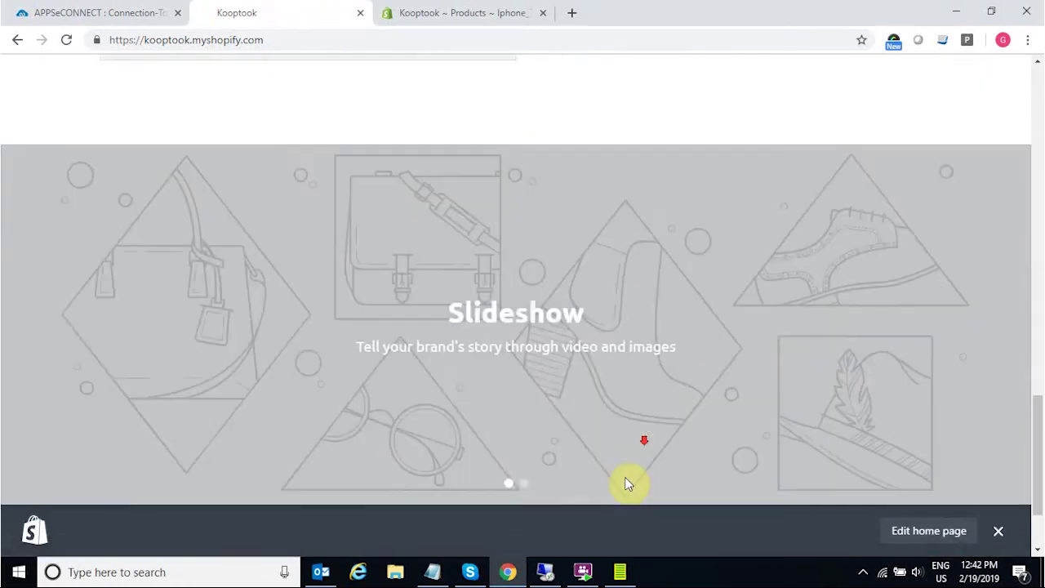
pyautogui.click(574, 444)
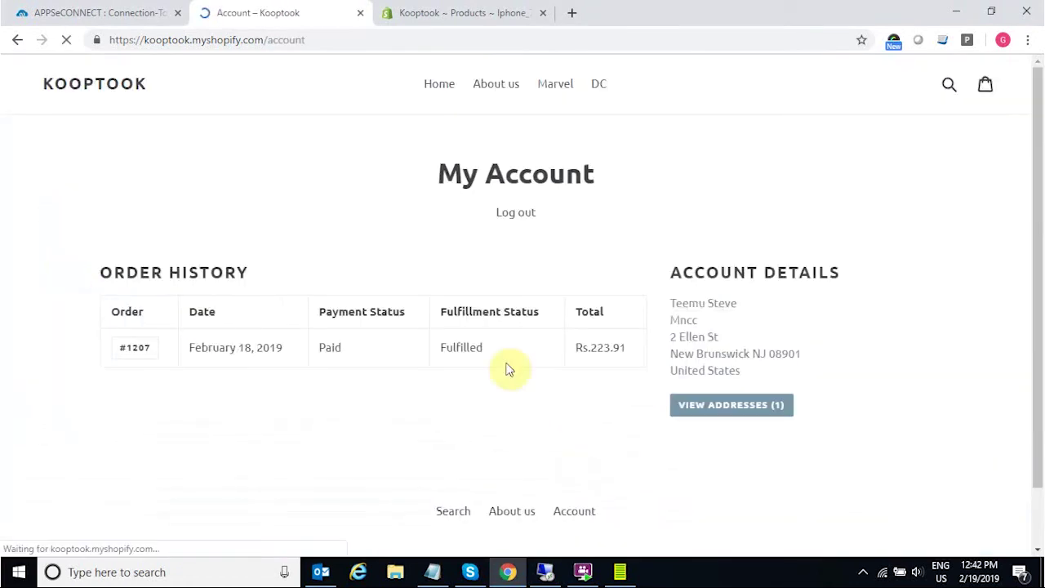